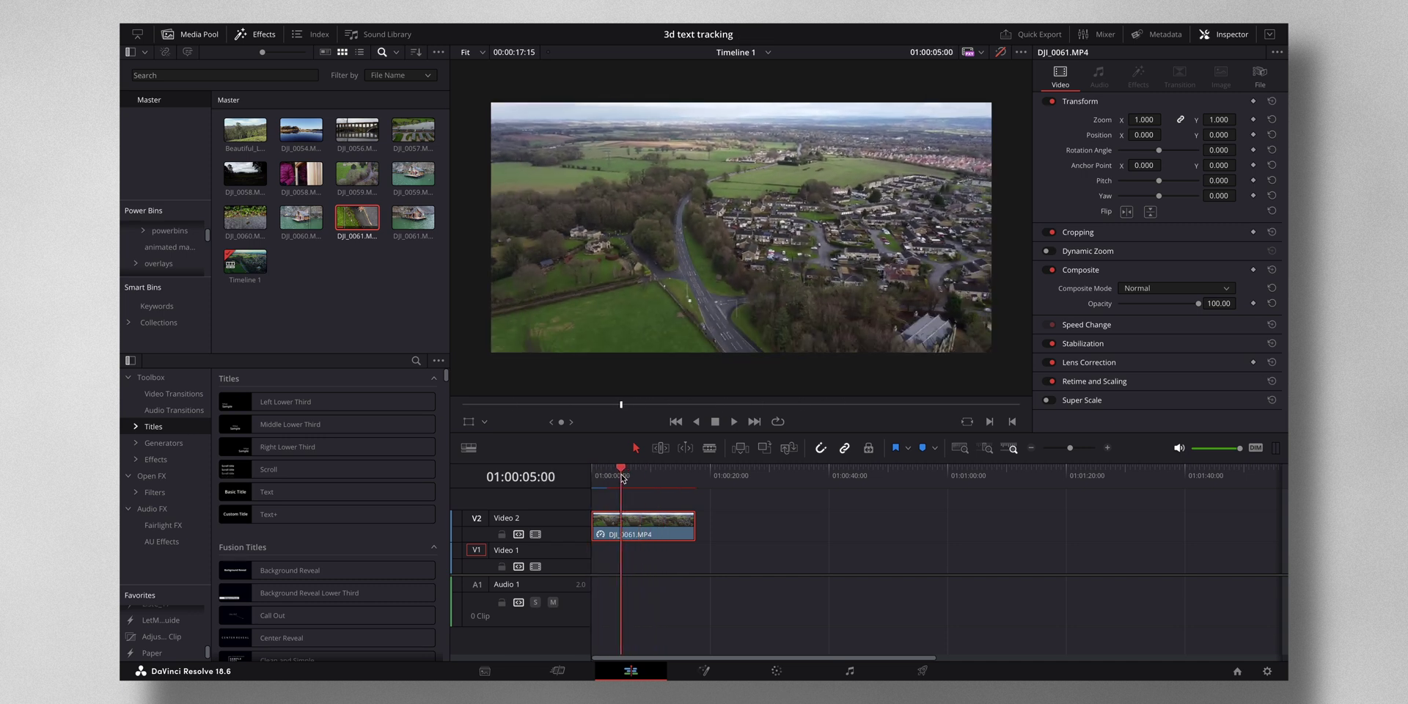
Convert the DJI_0061.MP4 timeline clip into a Fusion clip and open it on the Fusion page
right_click(643, 529)
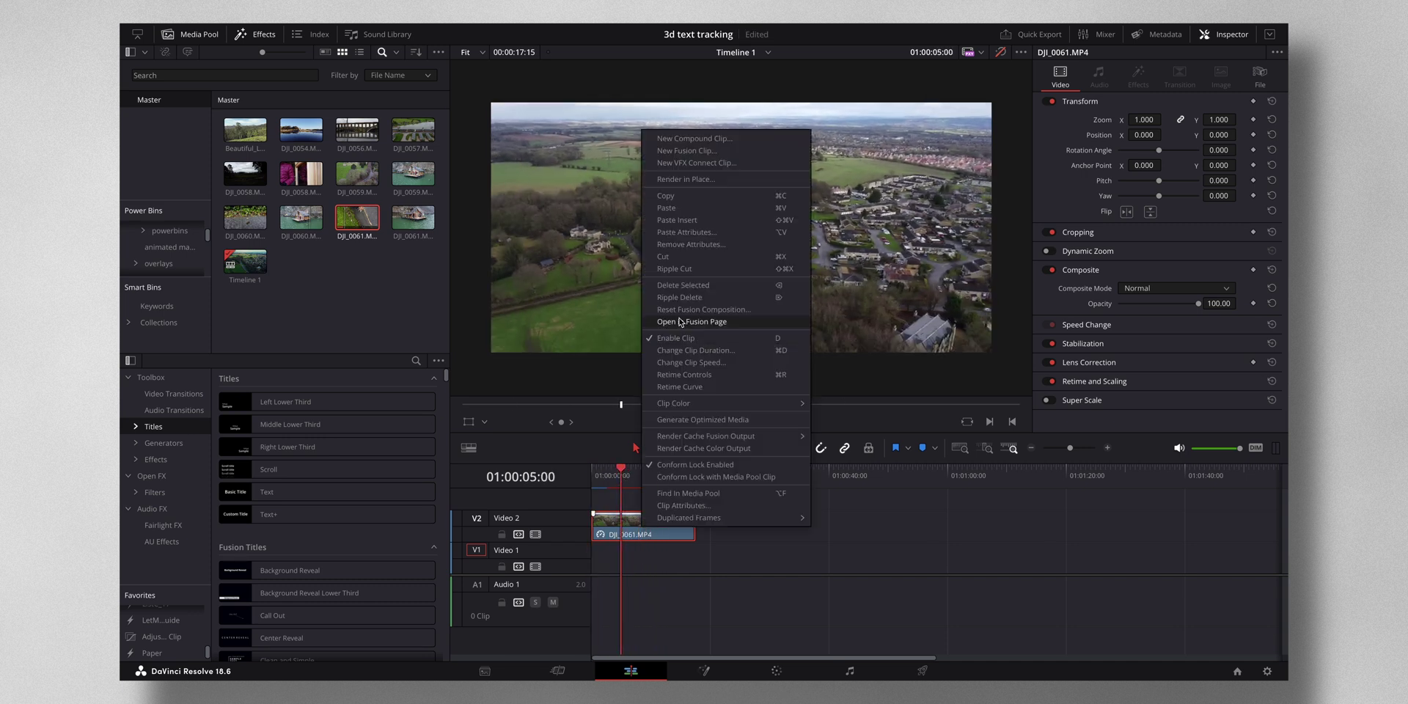
left_click(708, 151)
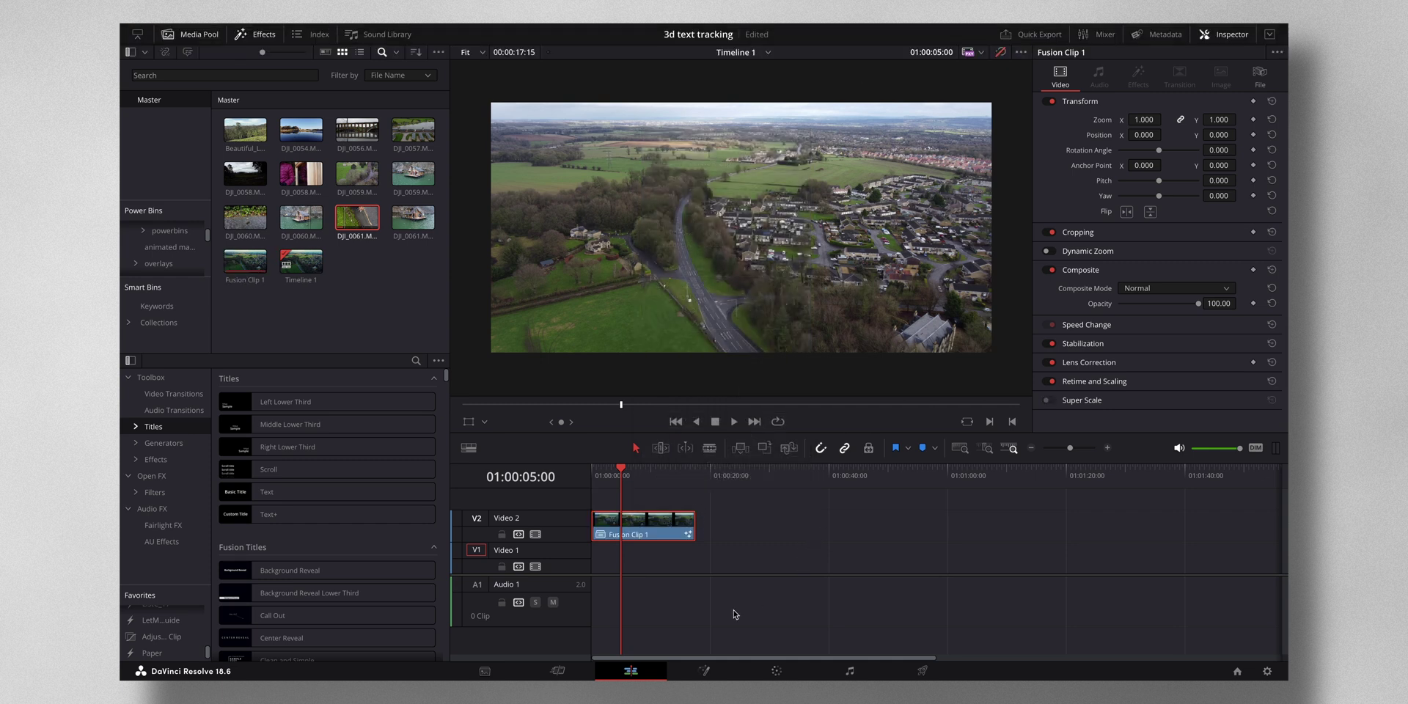
left_click(704, 670)
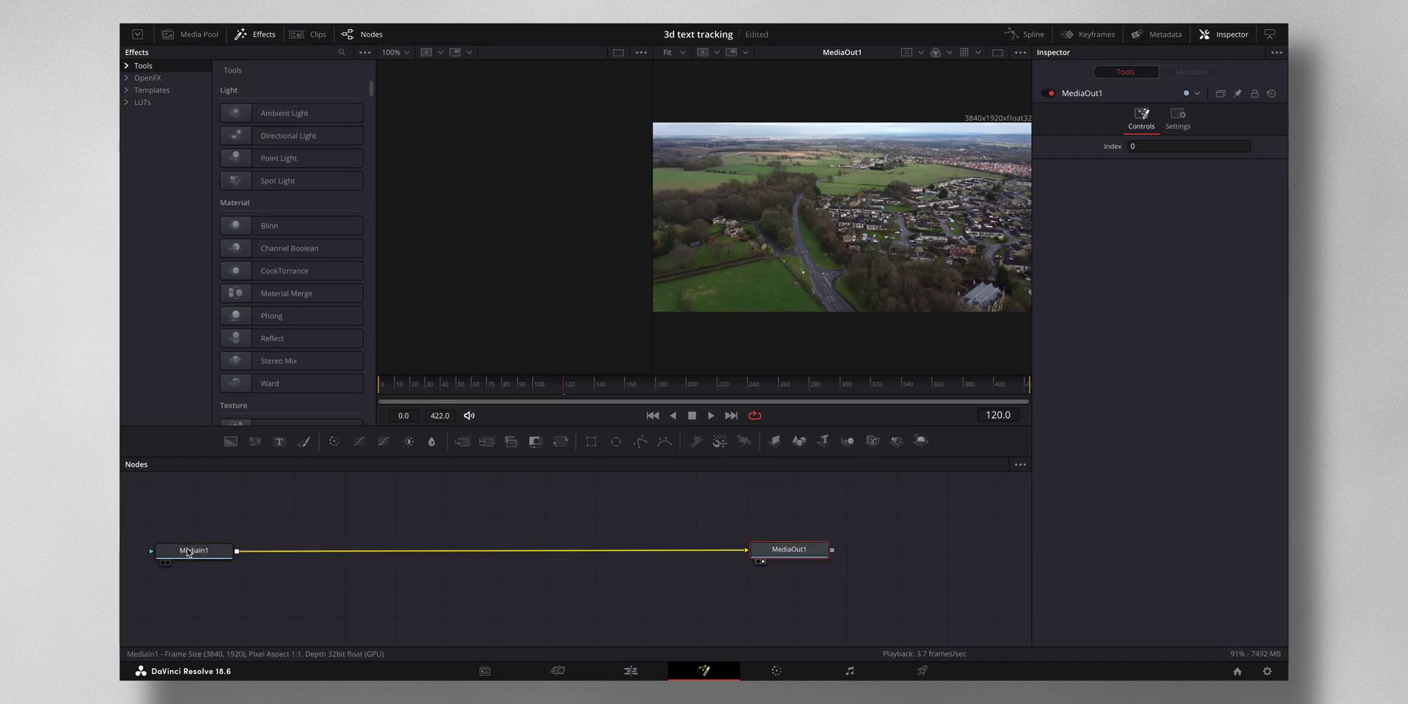
Reposition the MediaIn1 node and disconnect it from MediaOut1
left_click_drag(189, 552, 220, 556)
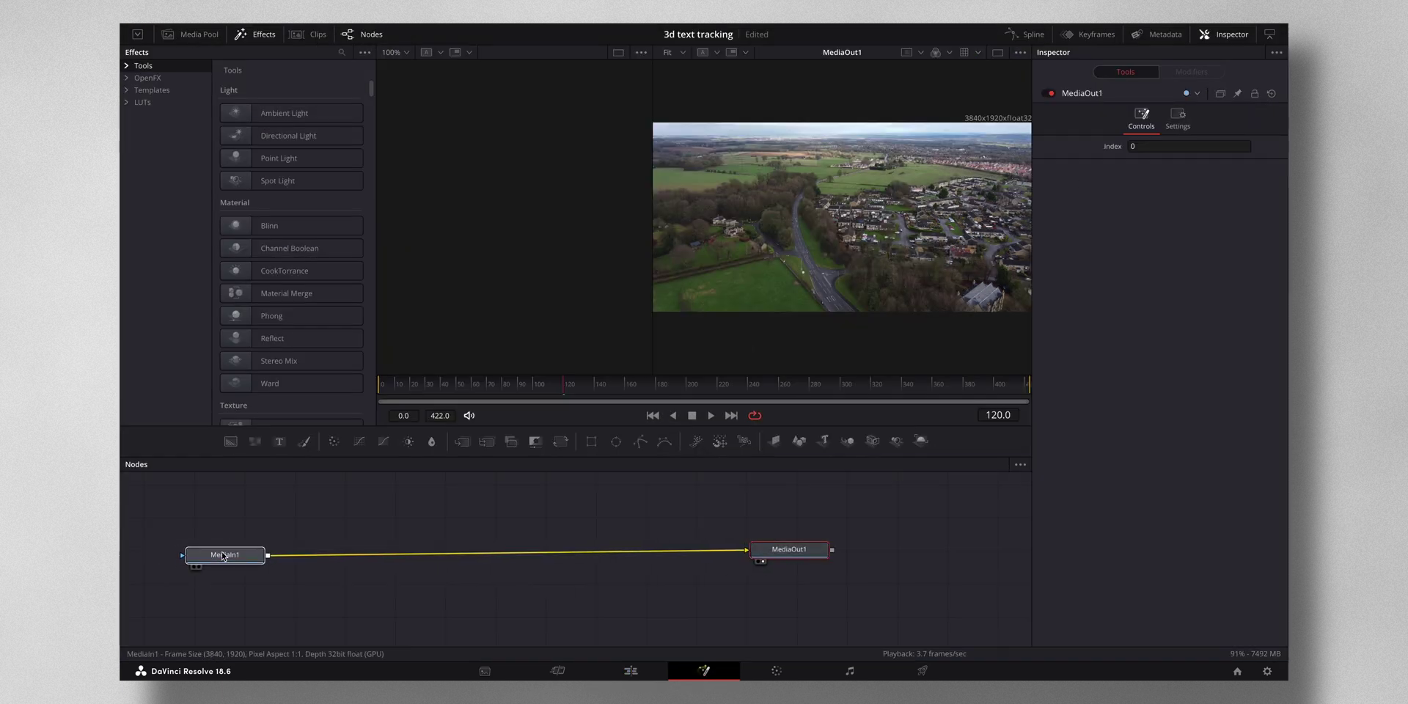
right_click(446, 555)
left_click(424, 570)
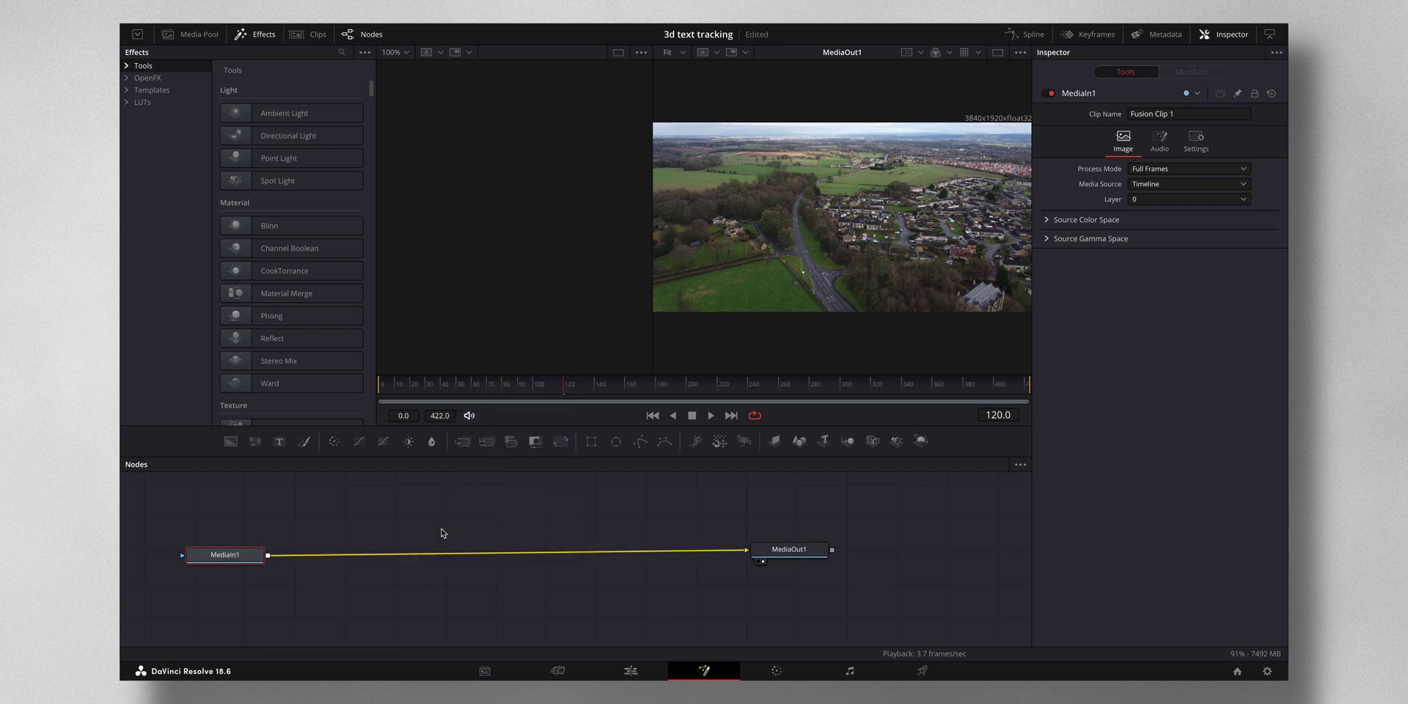
left_click(441, 529)
left_click(729, 550)
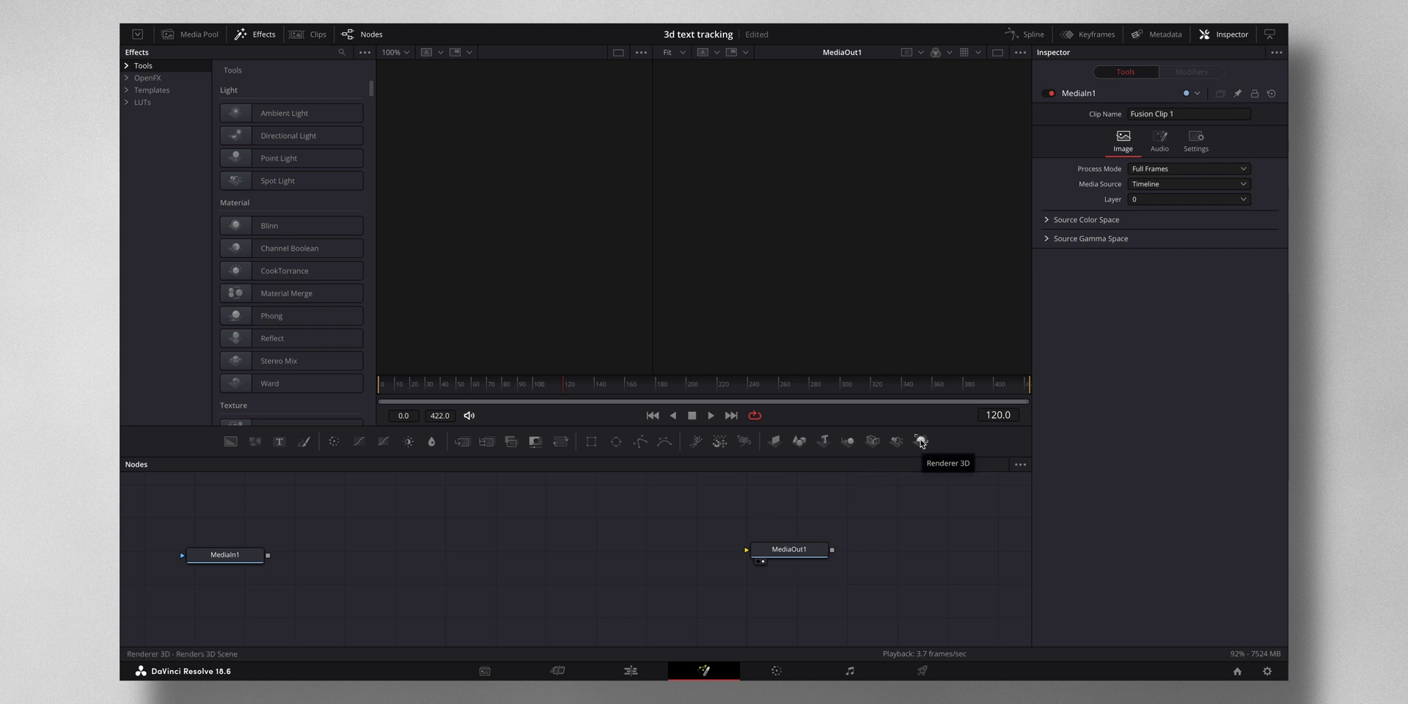
Add Renderer 3D and Merge 3D nodes and connect Merge3D1 through Renderer3D1 into MediaOut1
left_click_drag(922, 443, 716, 517)
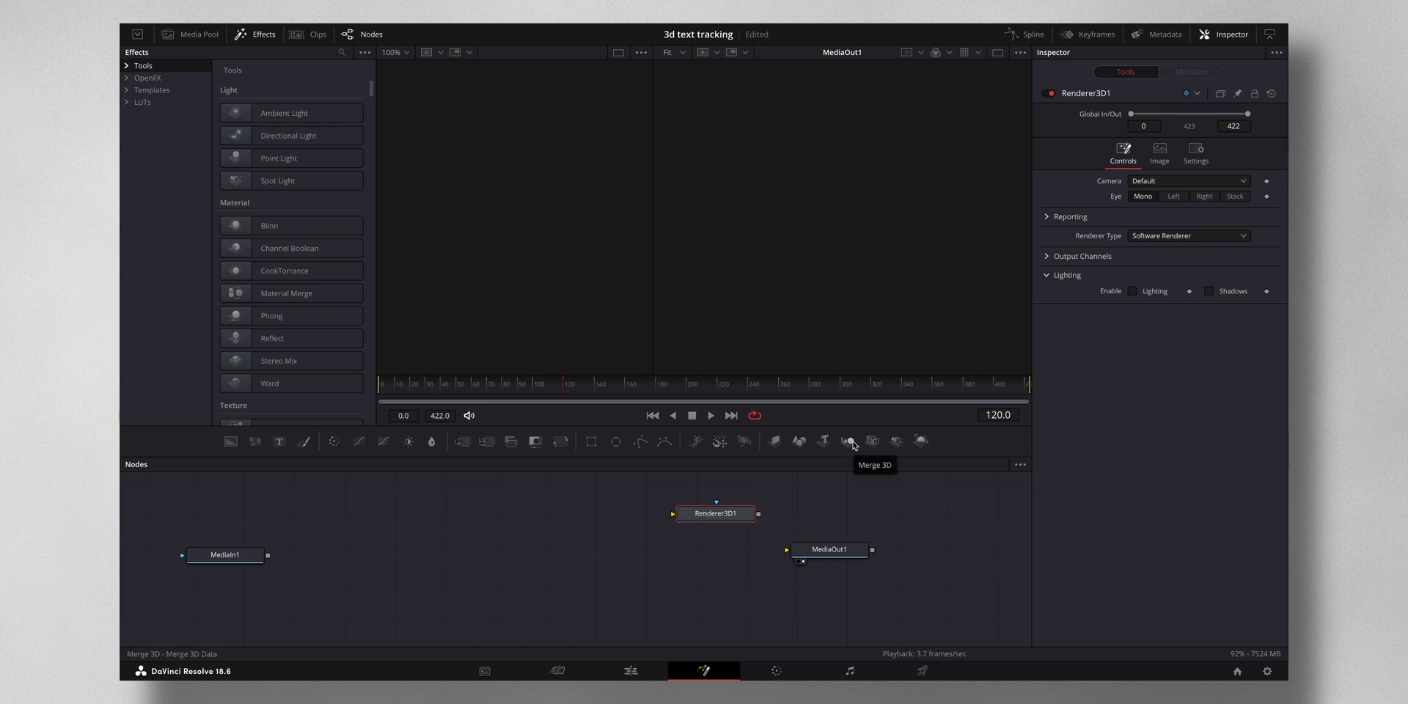
left_click_drag(852, 445, 563, 518)
left_click_drag(731, 522, 788, 553)
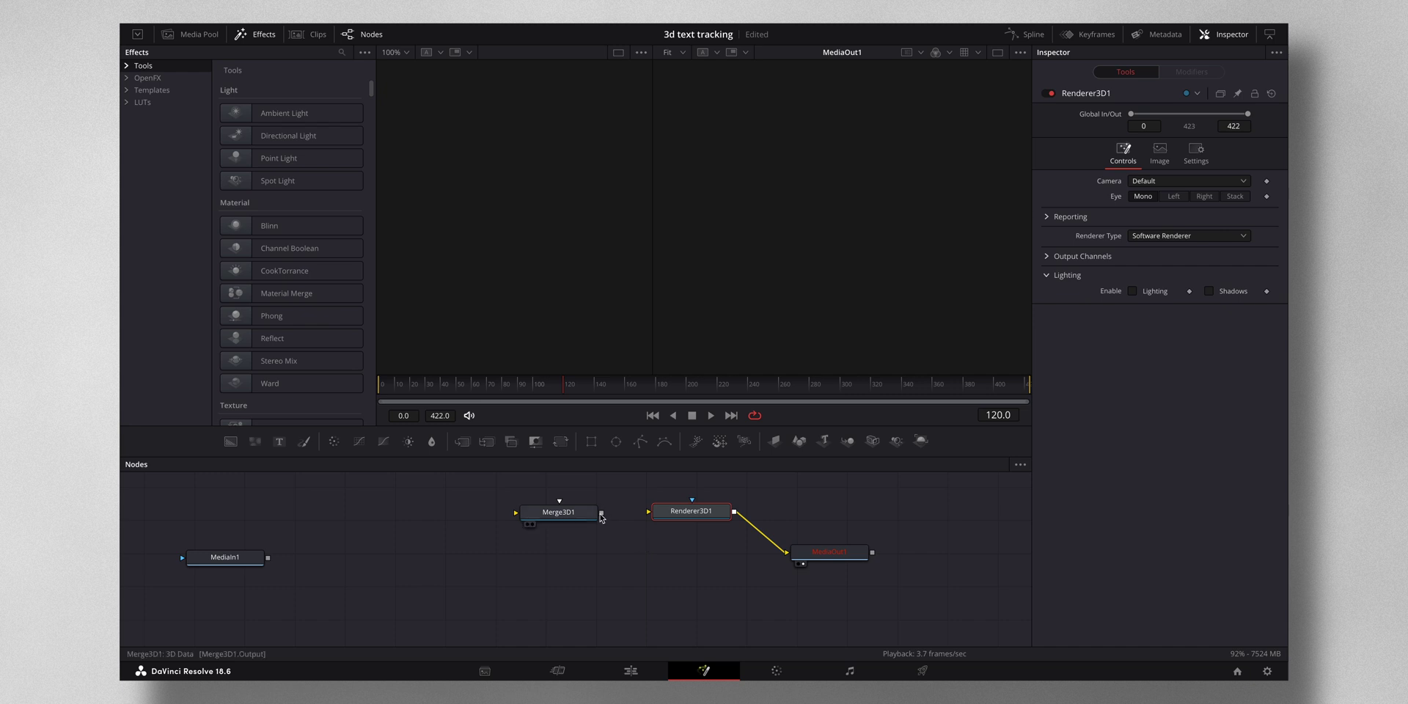
left_click_drag(601, 513, 661, 514)
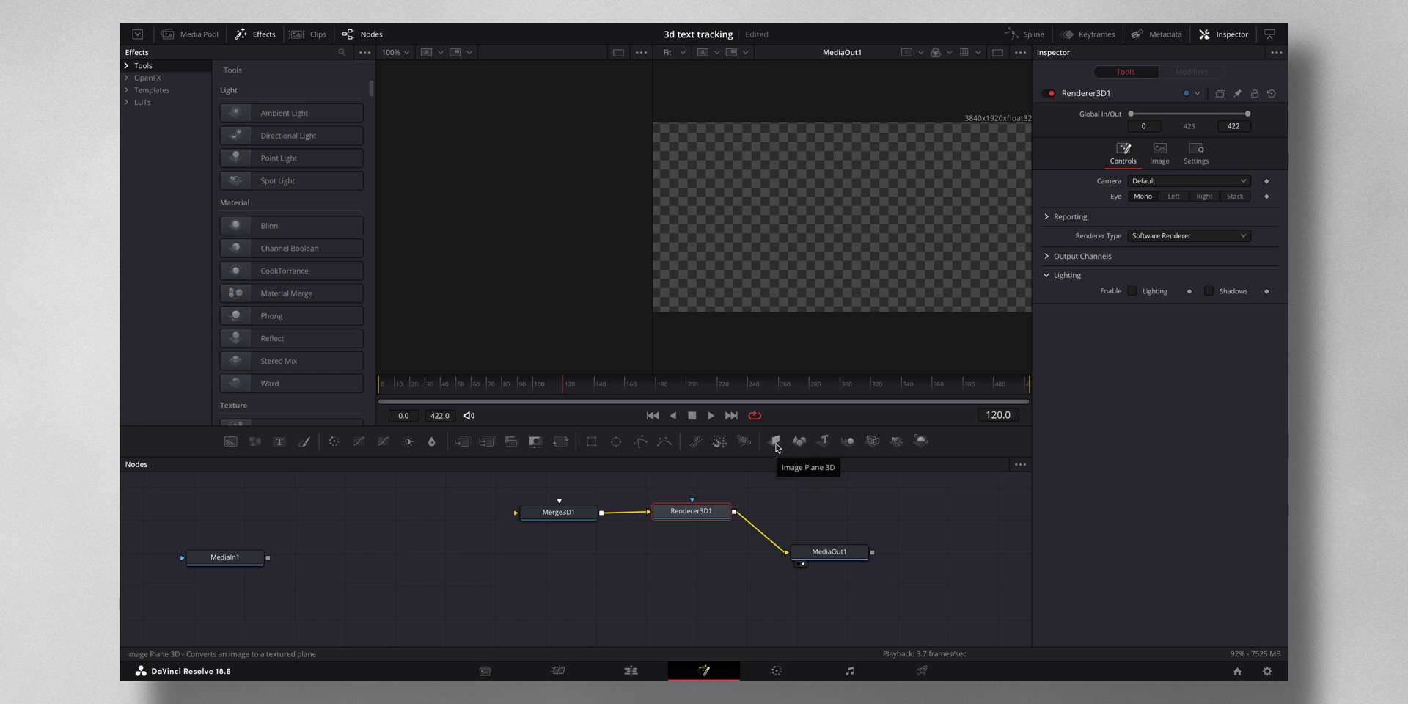
Add an Image Plane 3D node and connect it between MediaIn1 and Merge3D1
left_click(602, 572)
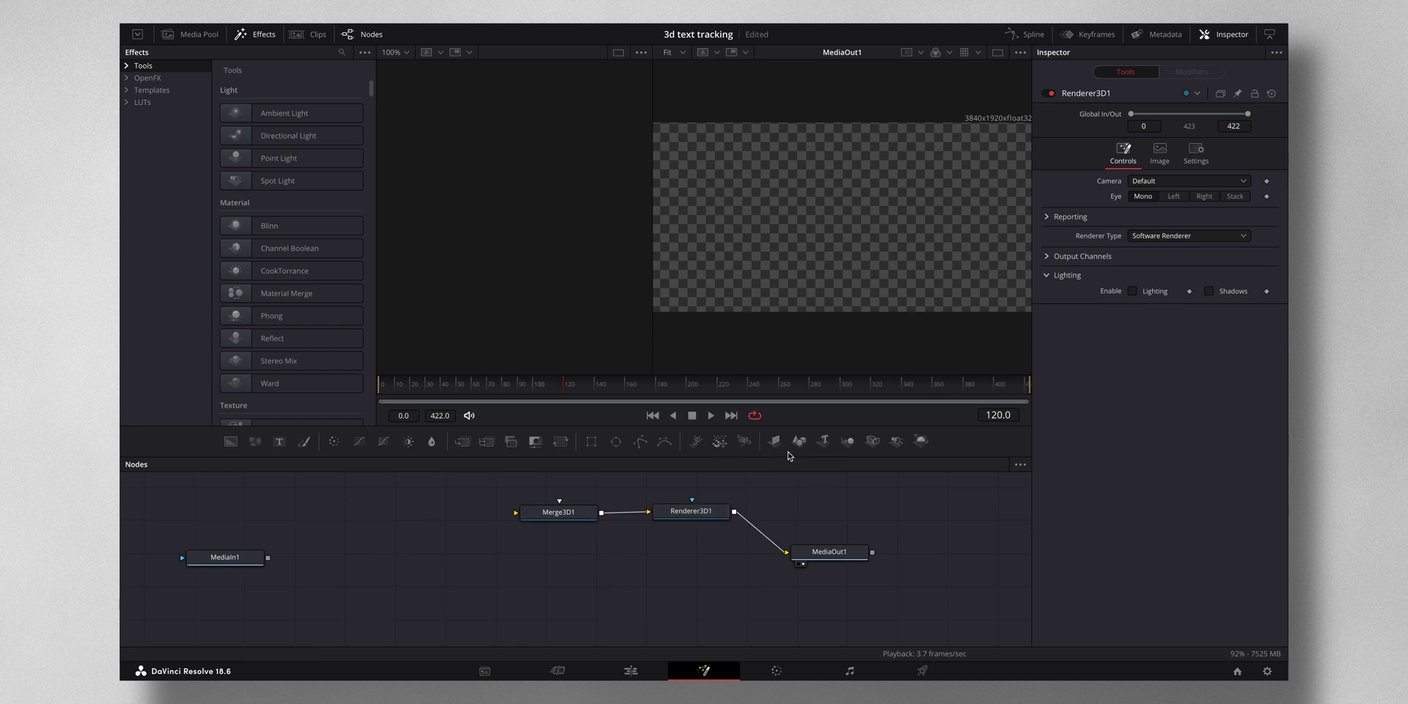
left_click(776, 449)
left_click_drag(612, 573, 377, 560)
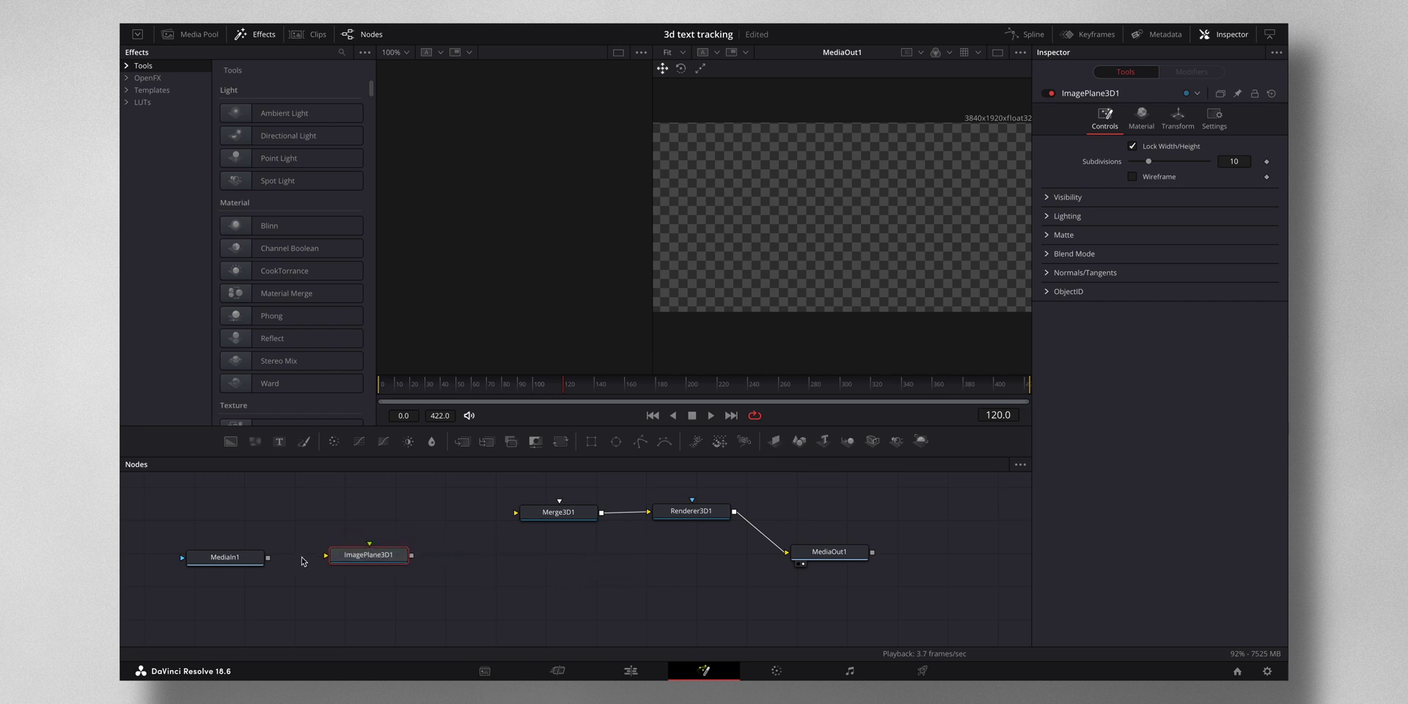
left_click_drag(269, 558, 334, 556)
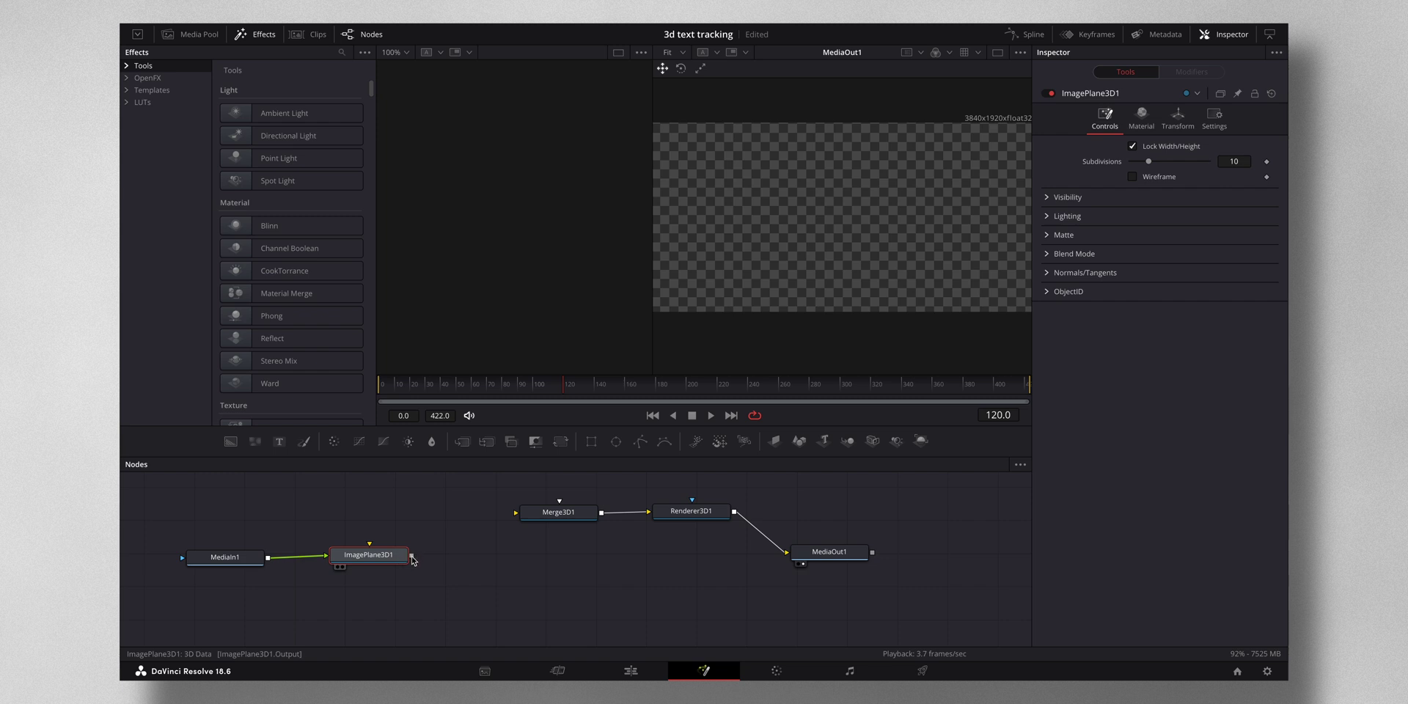
left_click_drag(411, 556, 544, 516)
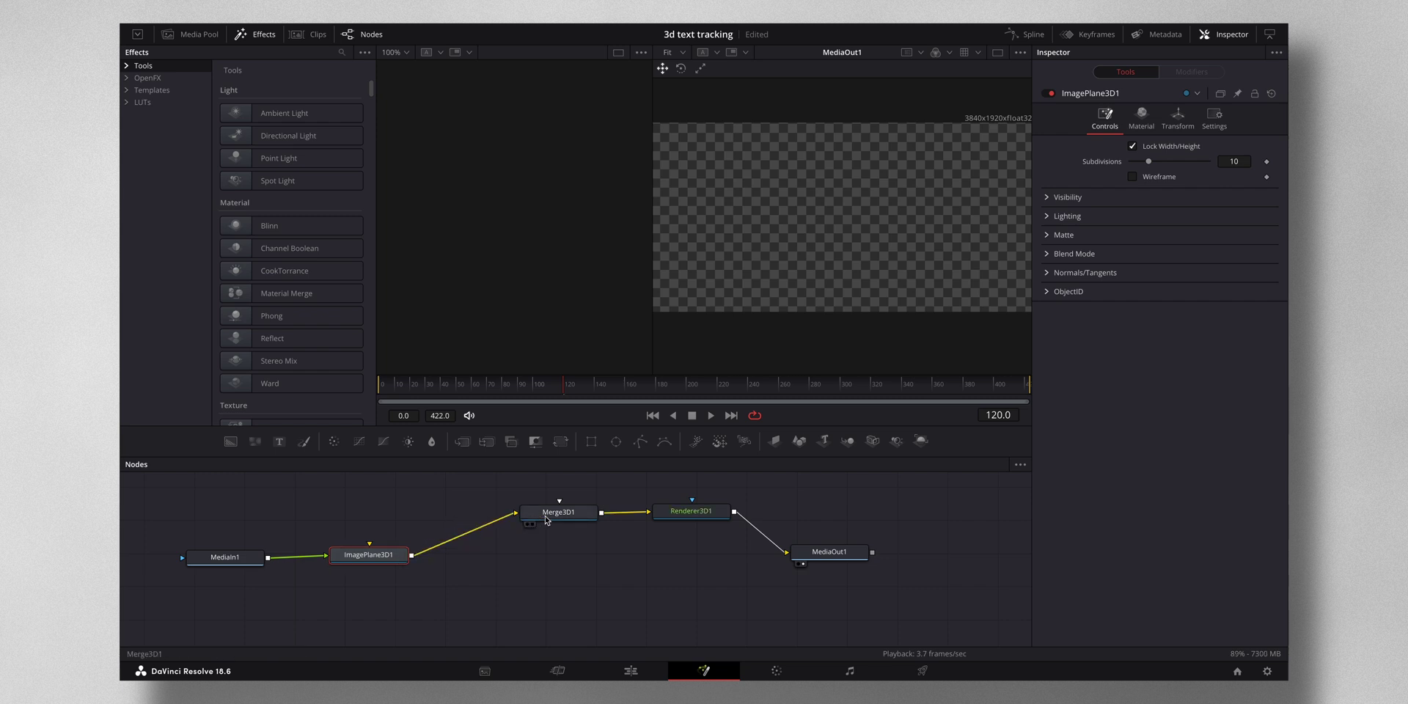
Display the Merge3D1 scene in the first viewer, and hide the Effects library to widen that viewer
scroll(822, 243, "up", 3)
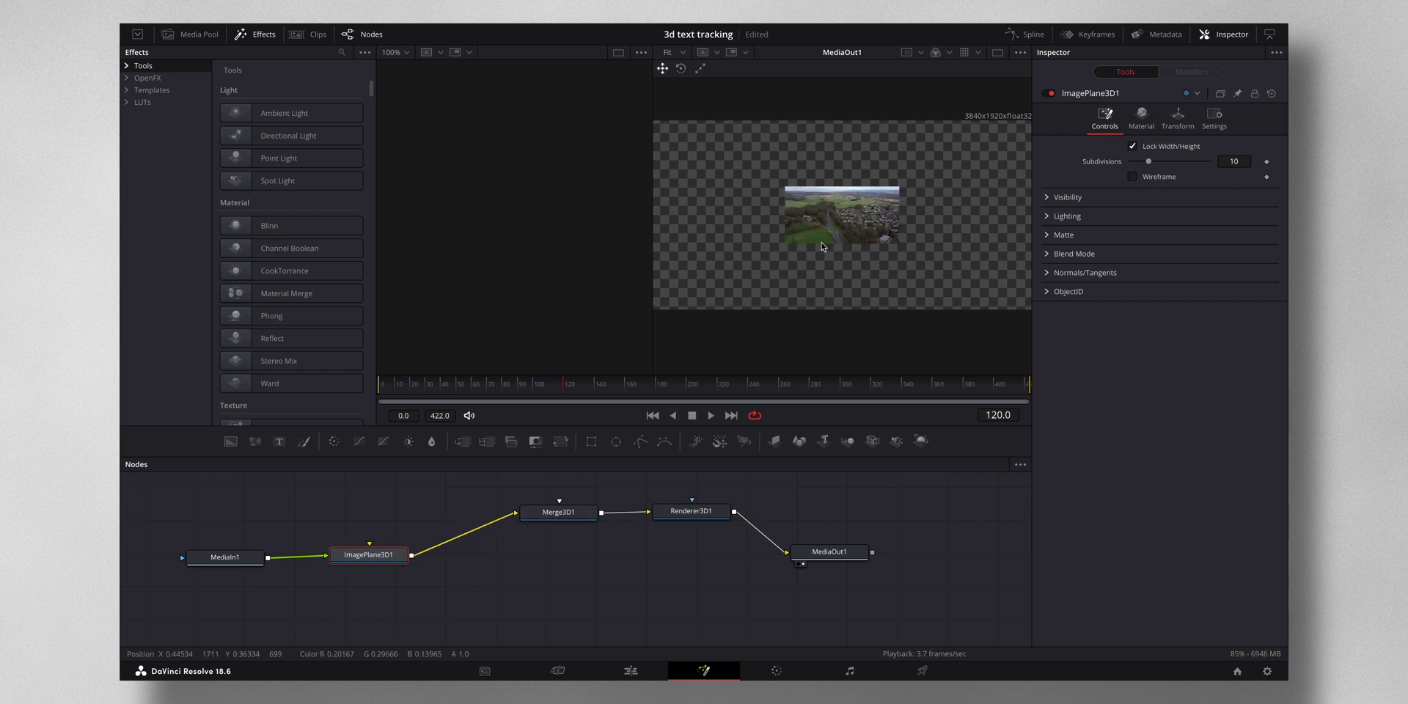
scroll(821, 243, "down", 3)
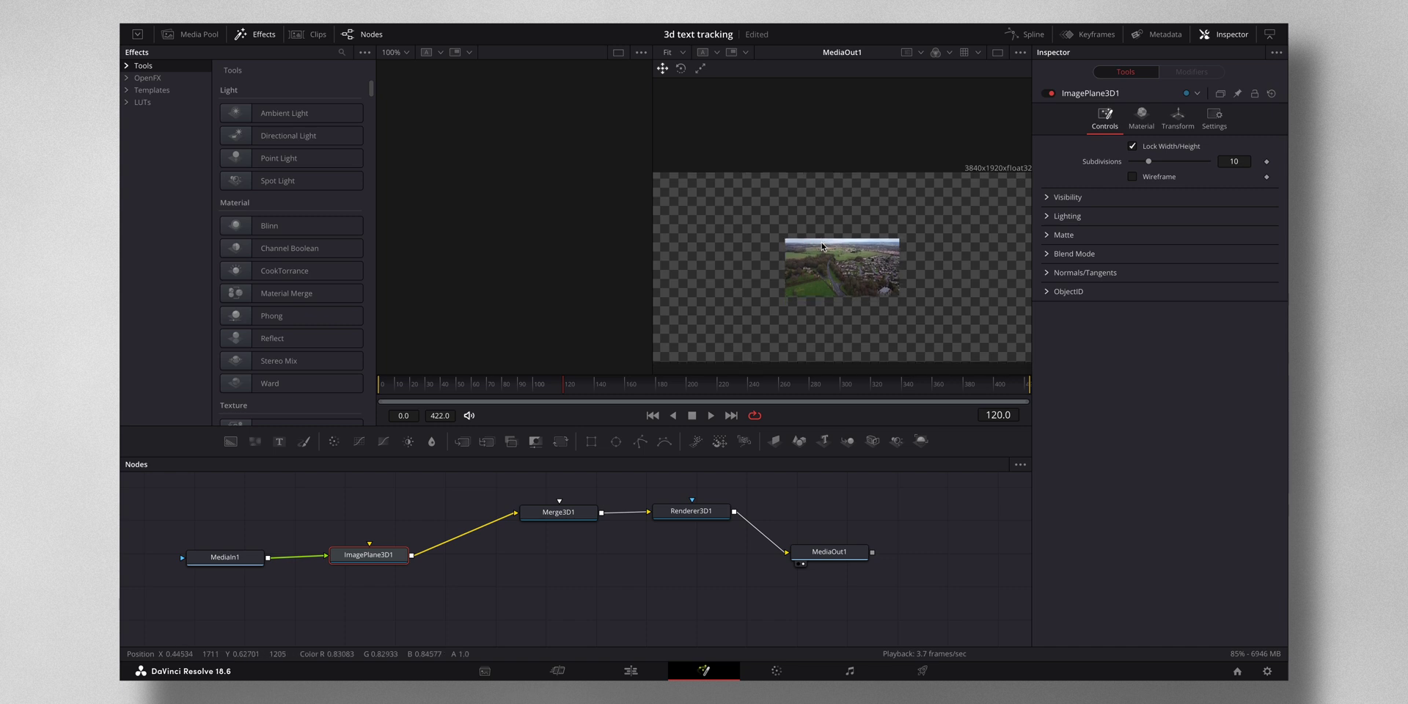
left_click(538, 522)
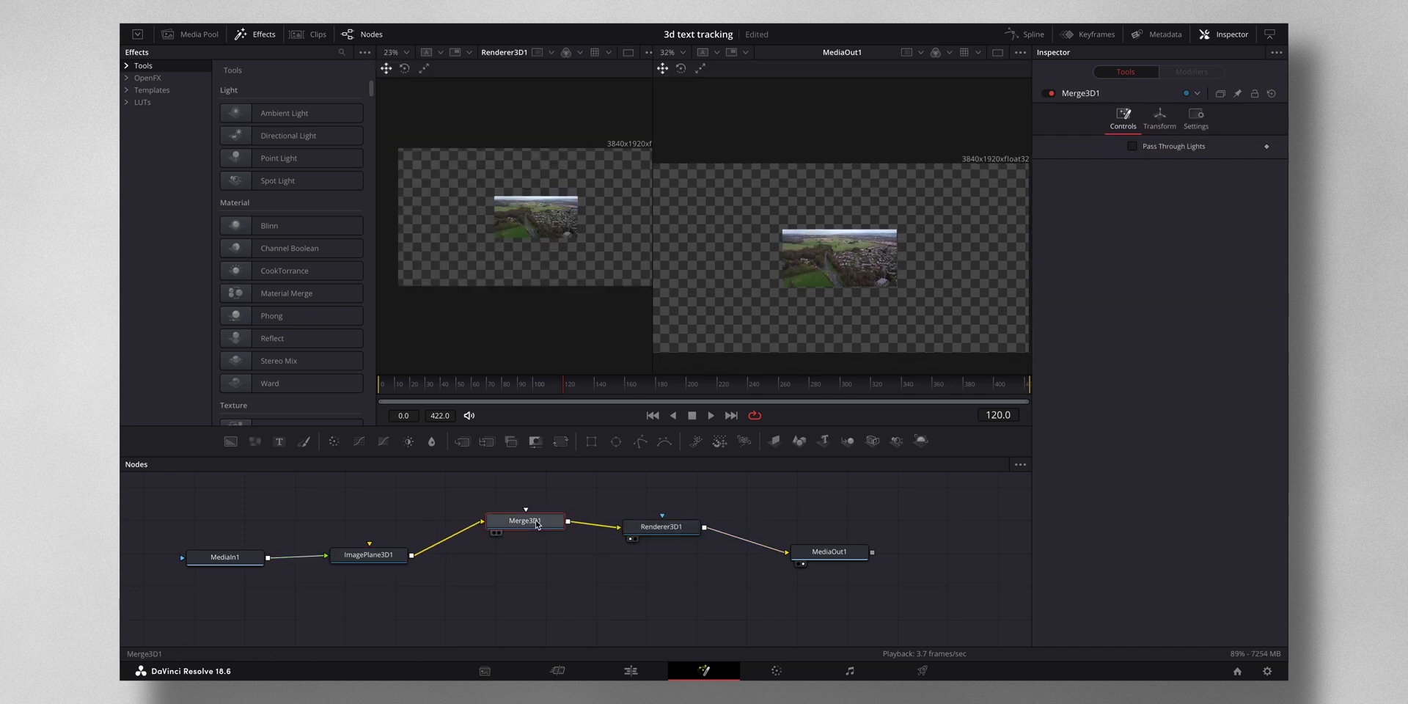
key("1")
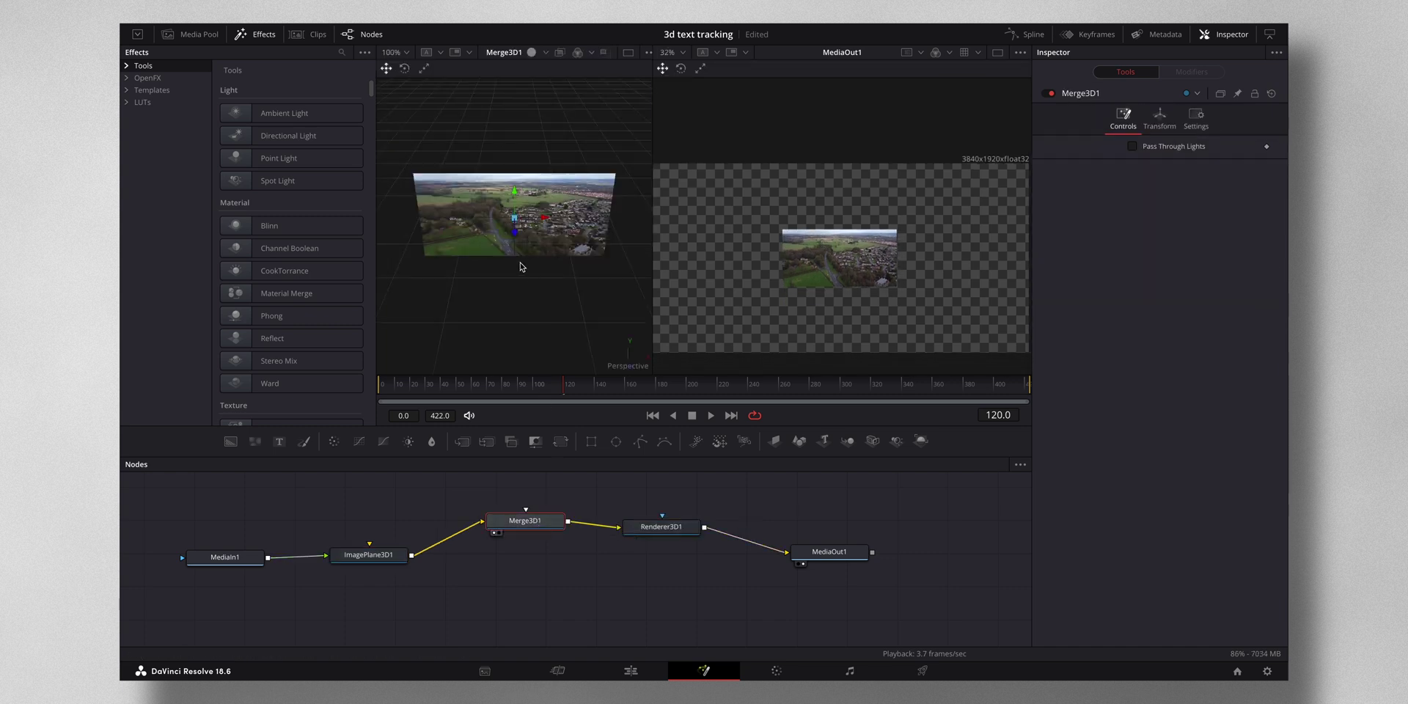
scroll(522, 261, "down", 3)
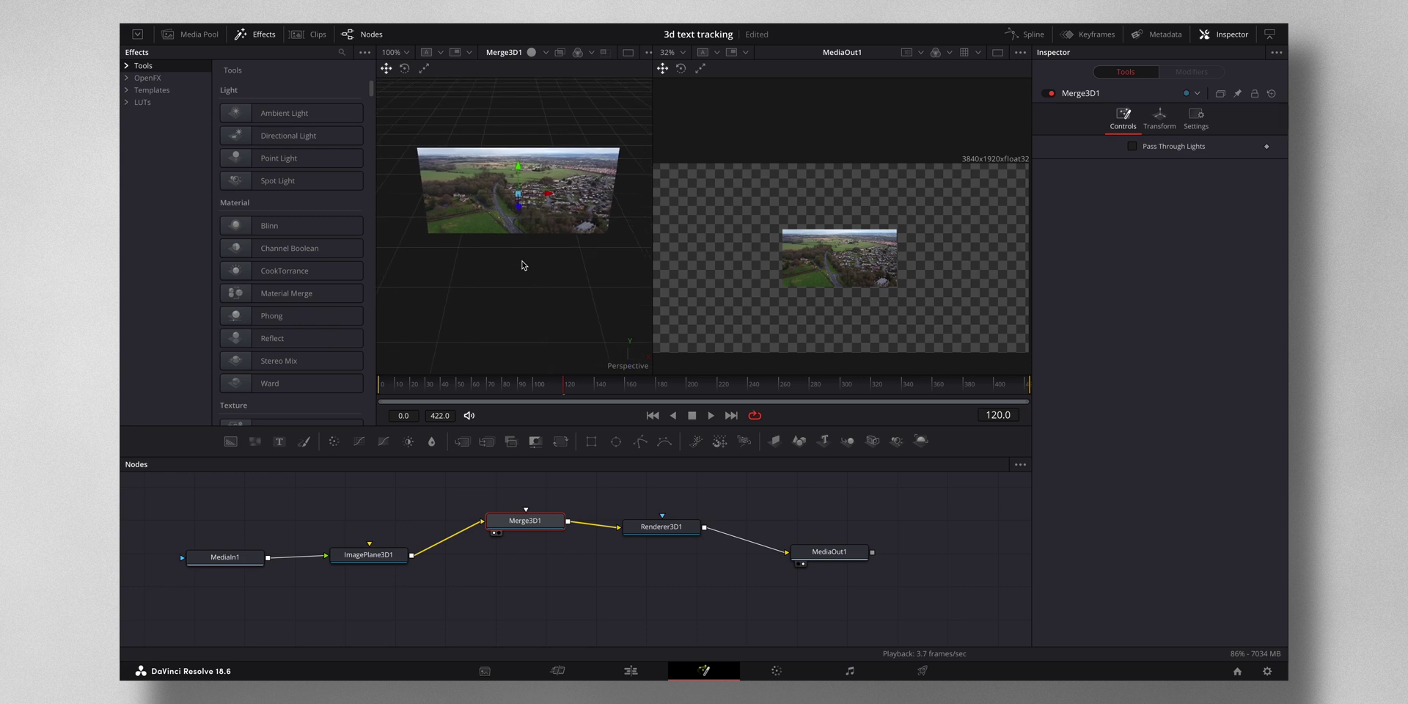
scroll(522, 261, "up", 1)
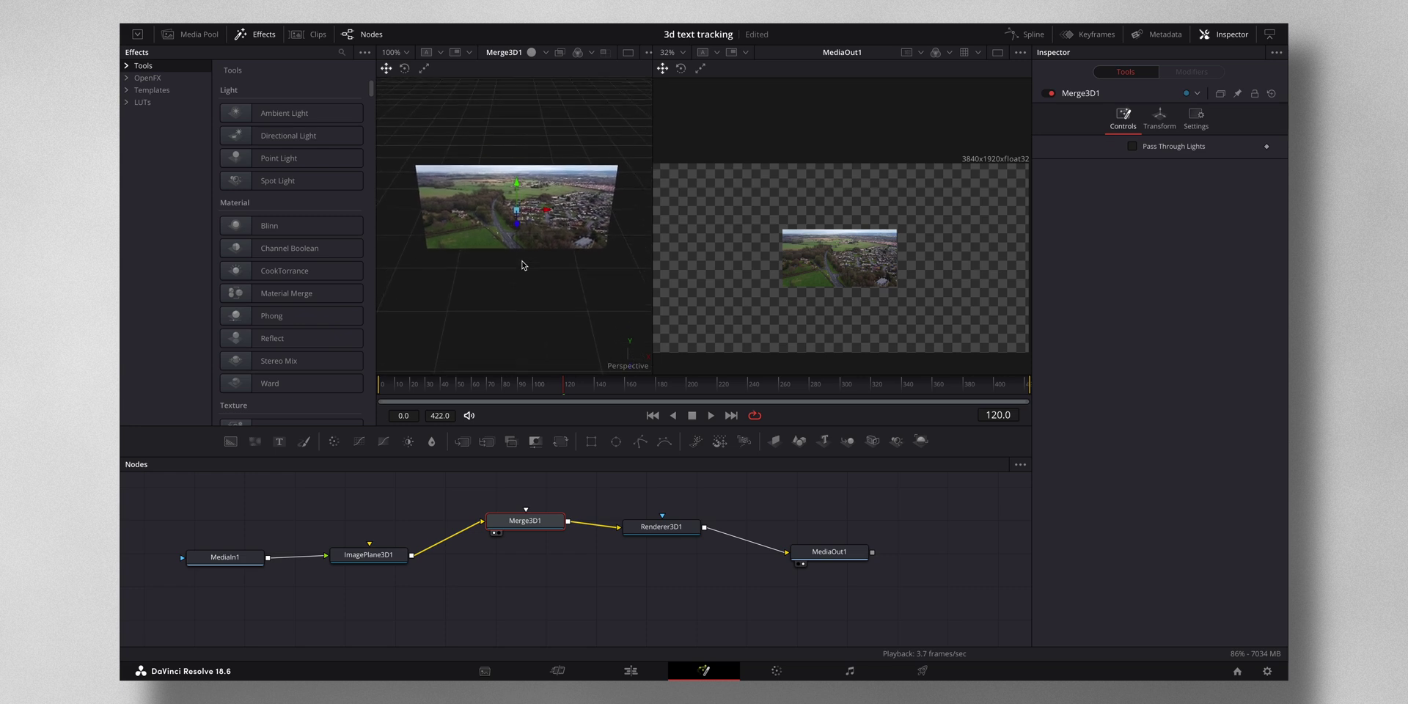
left_click(255, 41)
left_click_drag(377, 250, 555, 248)
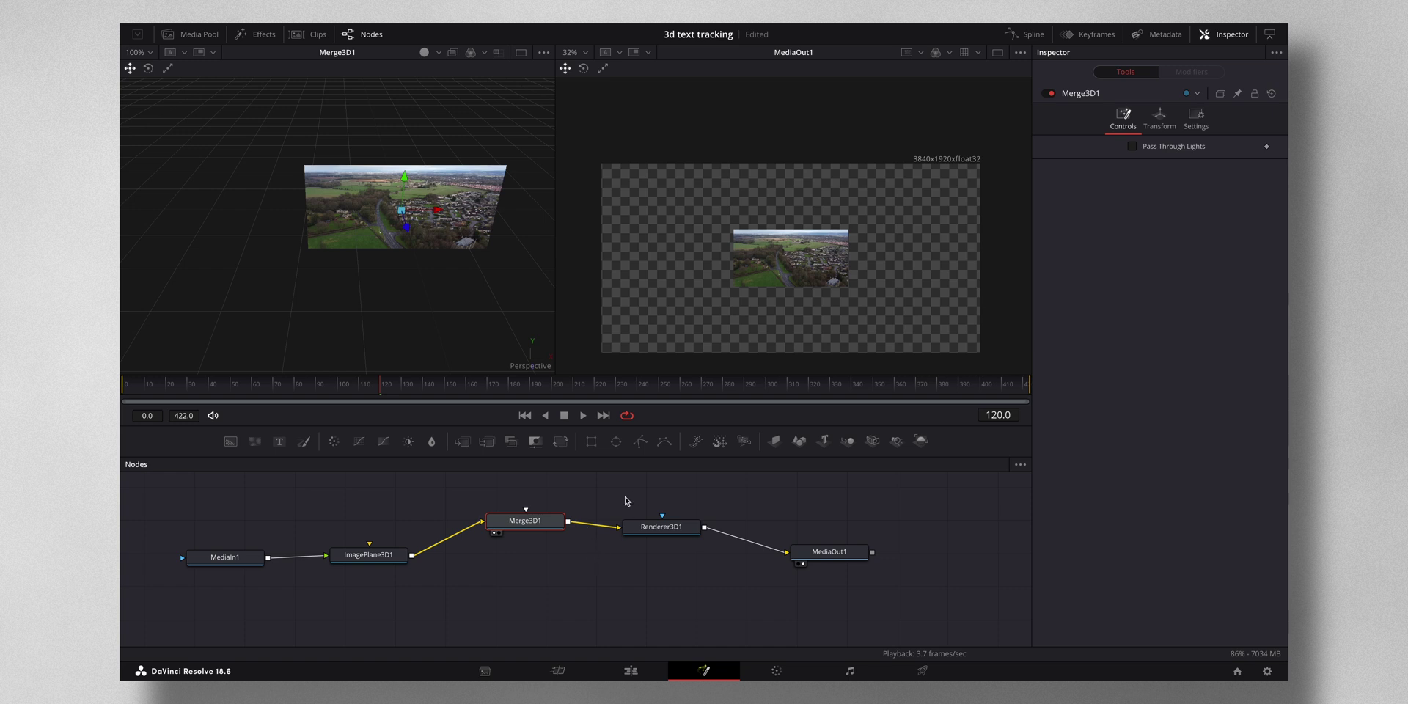
Add unconnected Text 3D and Camera 3D nodes to the composition
left_click(741, 497)
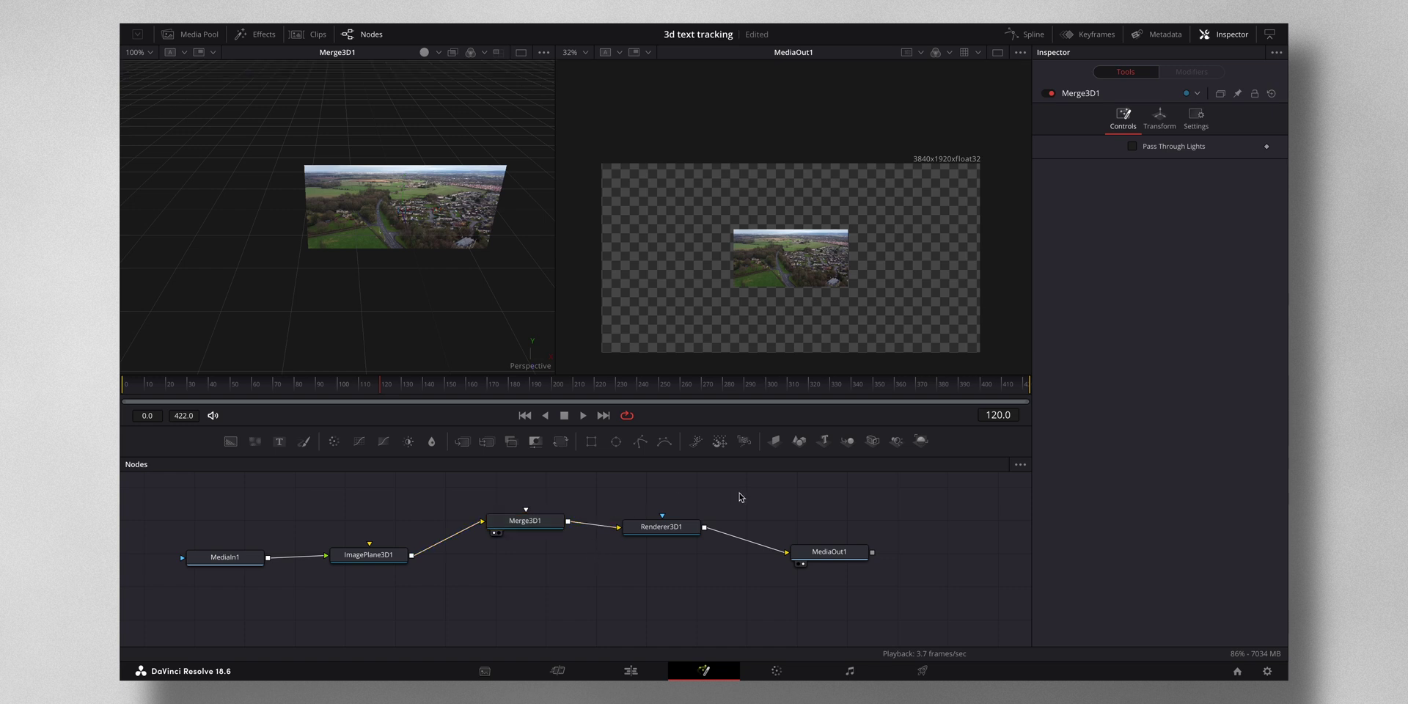
left_click(824, 442)
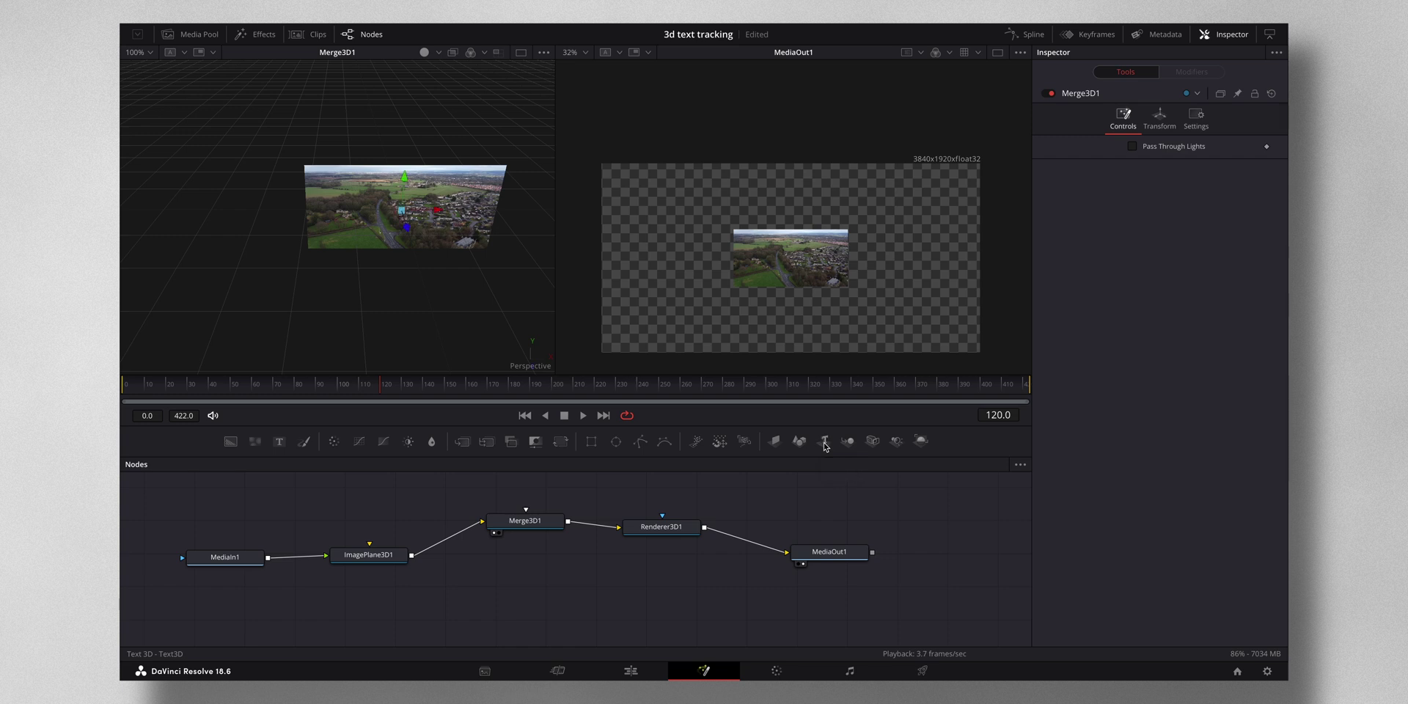
left_click(873, 440)
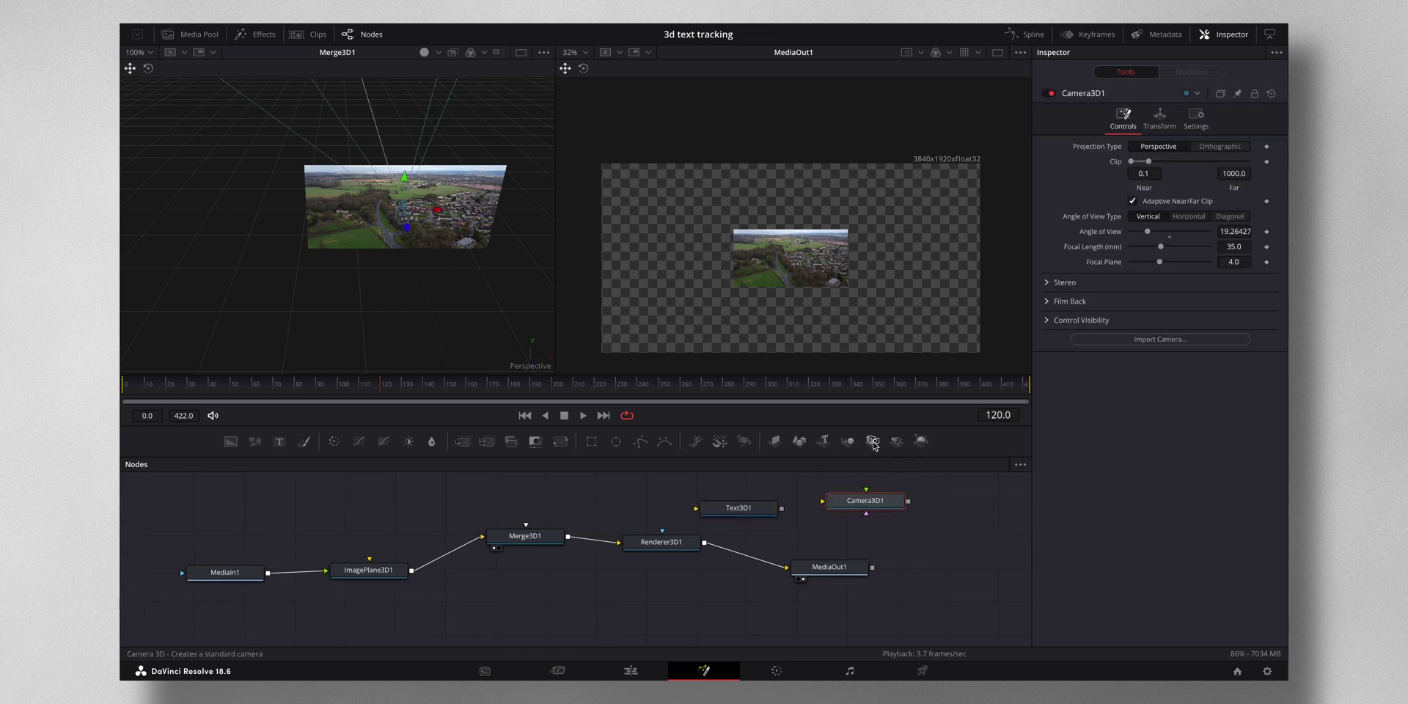
Rearrange the node graph with Text3D1 above the image plane branch and the media, merge and renderer nodes lower down
left_click_drag(742, 511, 414, 495)
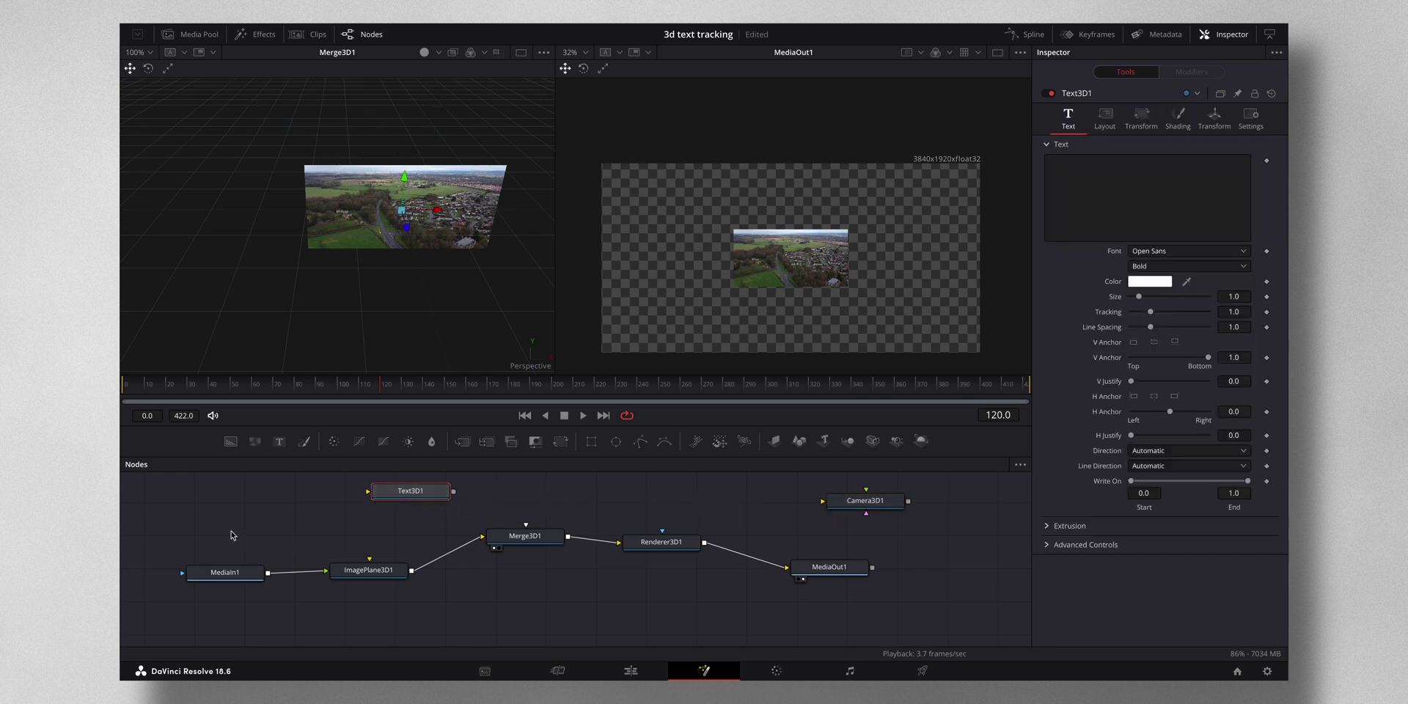
left_click_drag(231, 535, 361, 616)
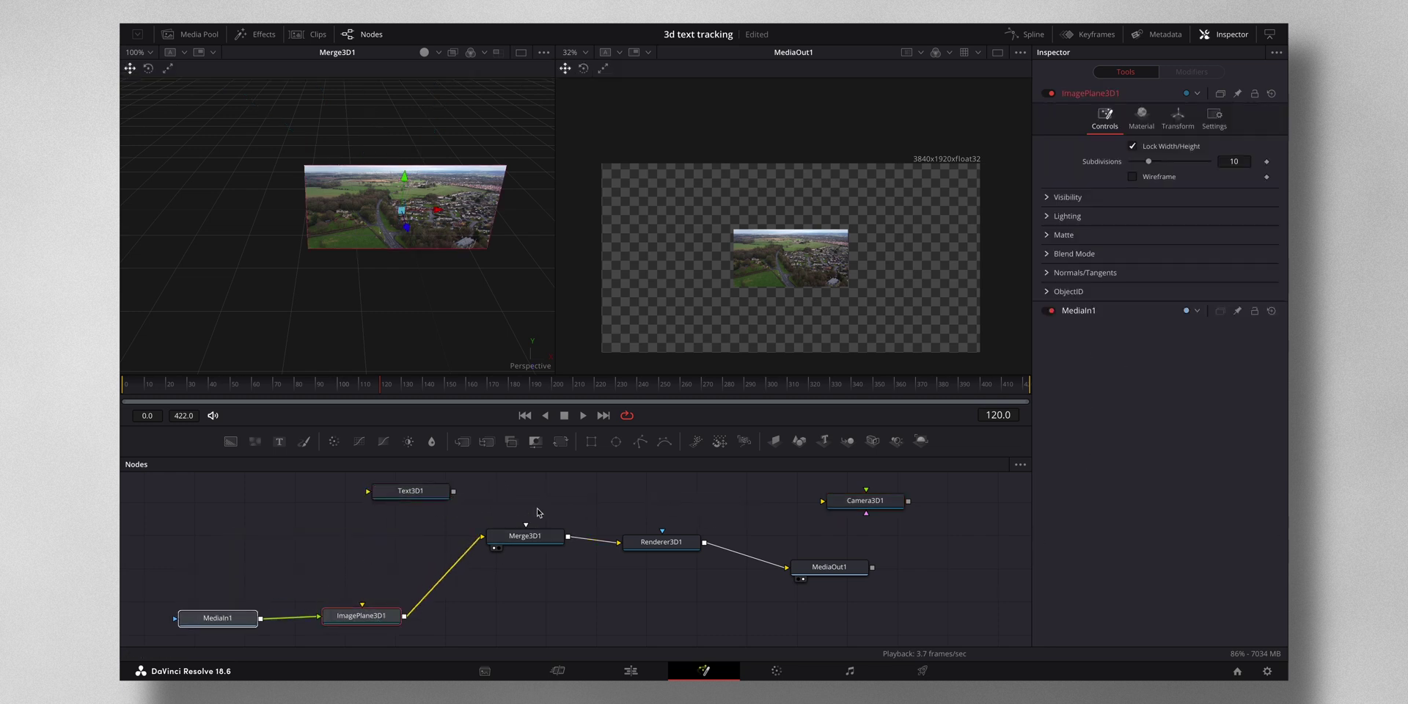
left_click_drag(506, 510, 669, 560)
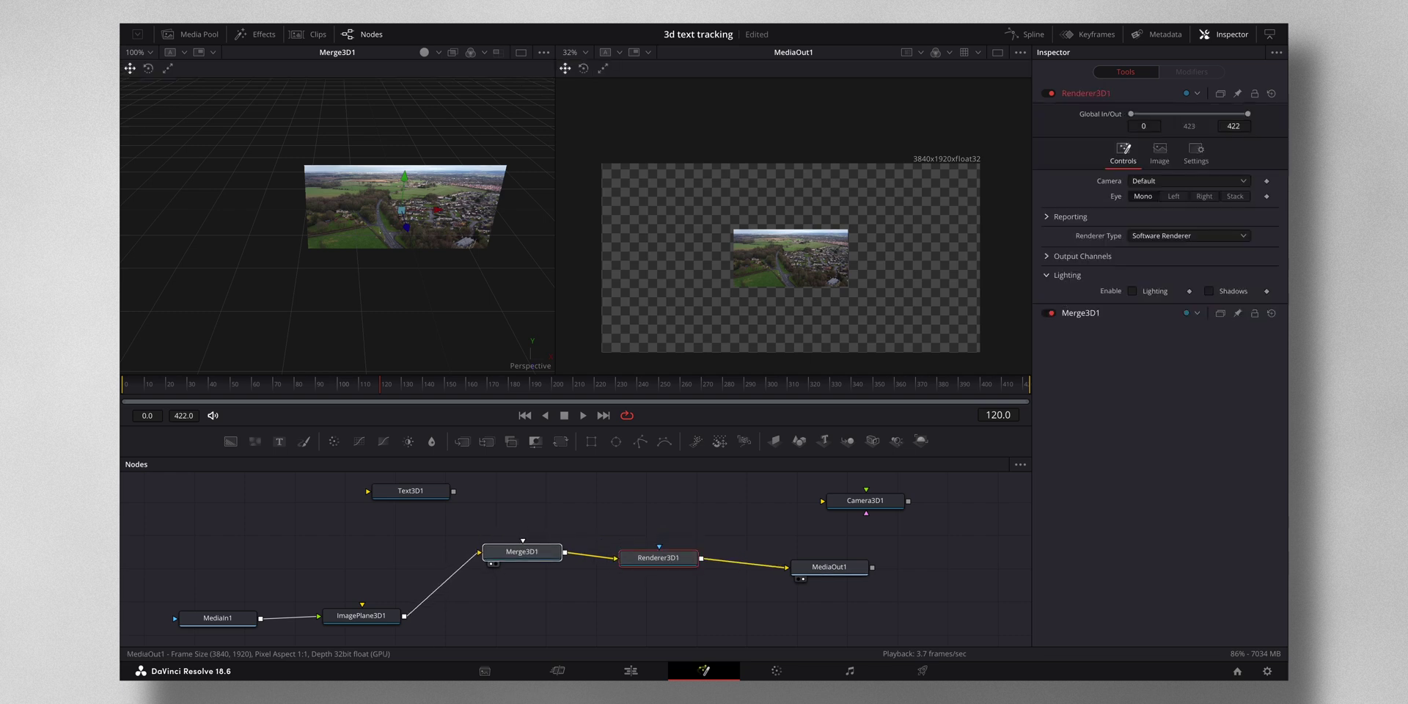
left_click_drag(832, 573, 843, 630)
Connect the Camera3D1 and Text3D1 nodes to Merge3D1
left_click_drag(867, 501, 525, 548)
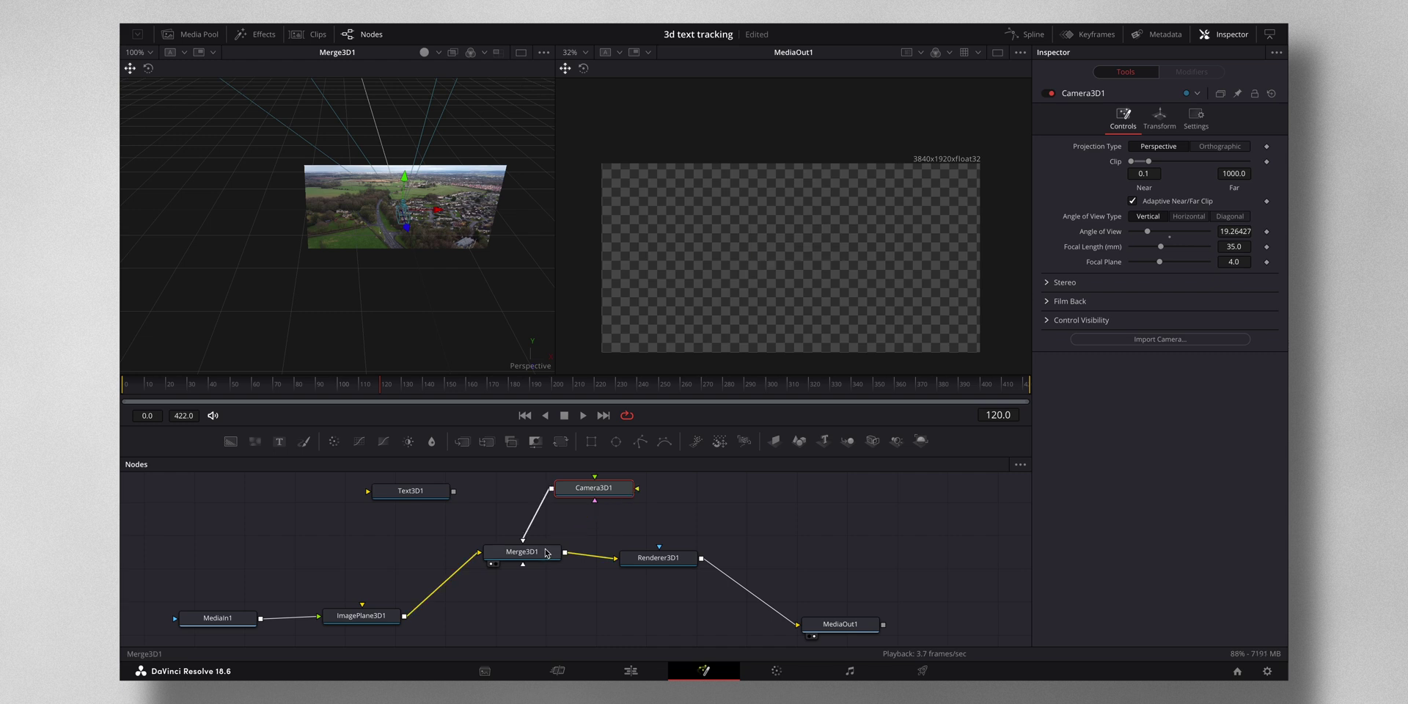
left_click_drag(453, 491, 512, 557)
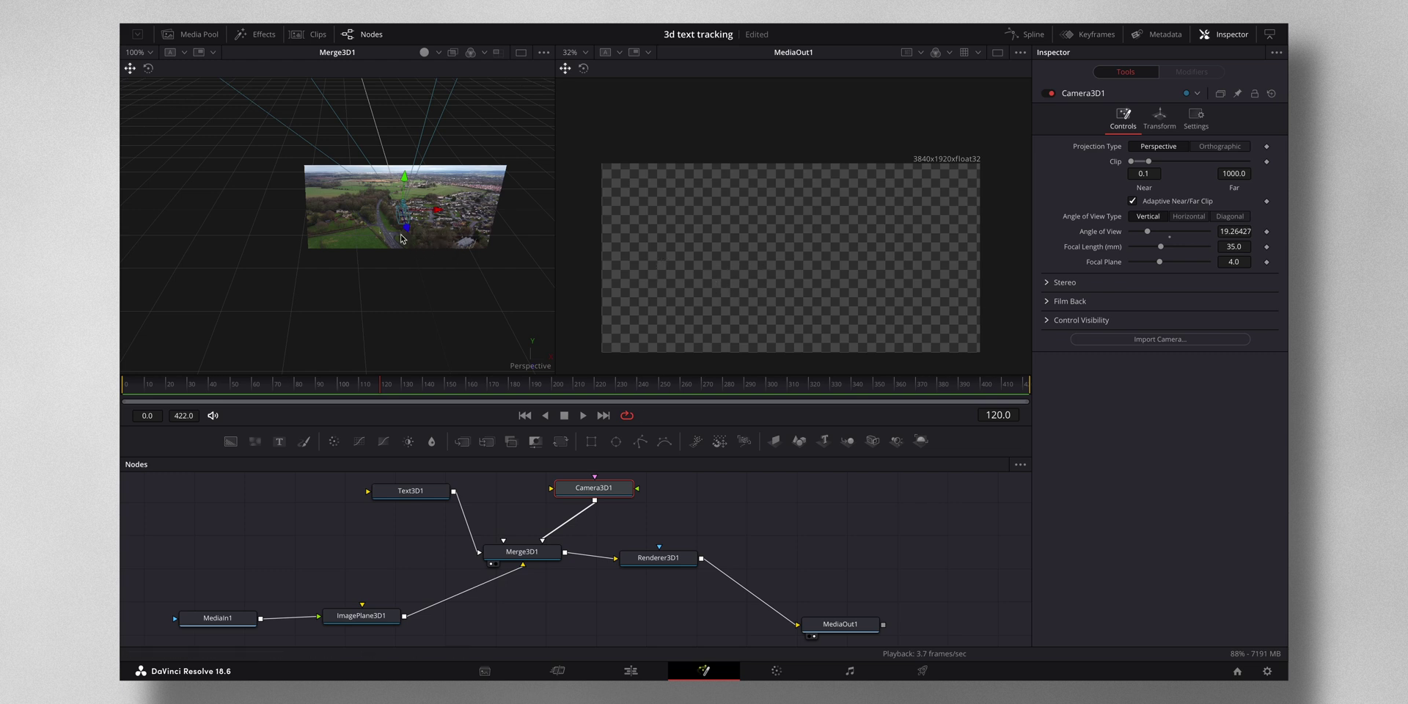
Move the 3D camera backward along its Z axis, away from the image plane, until the drone footage fills the rendered frame
left_click_drag(390, 218, 395, 246)
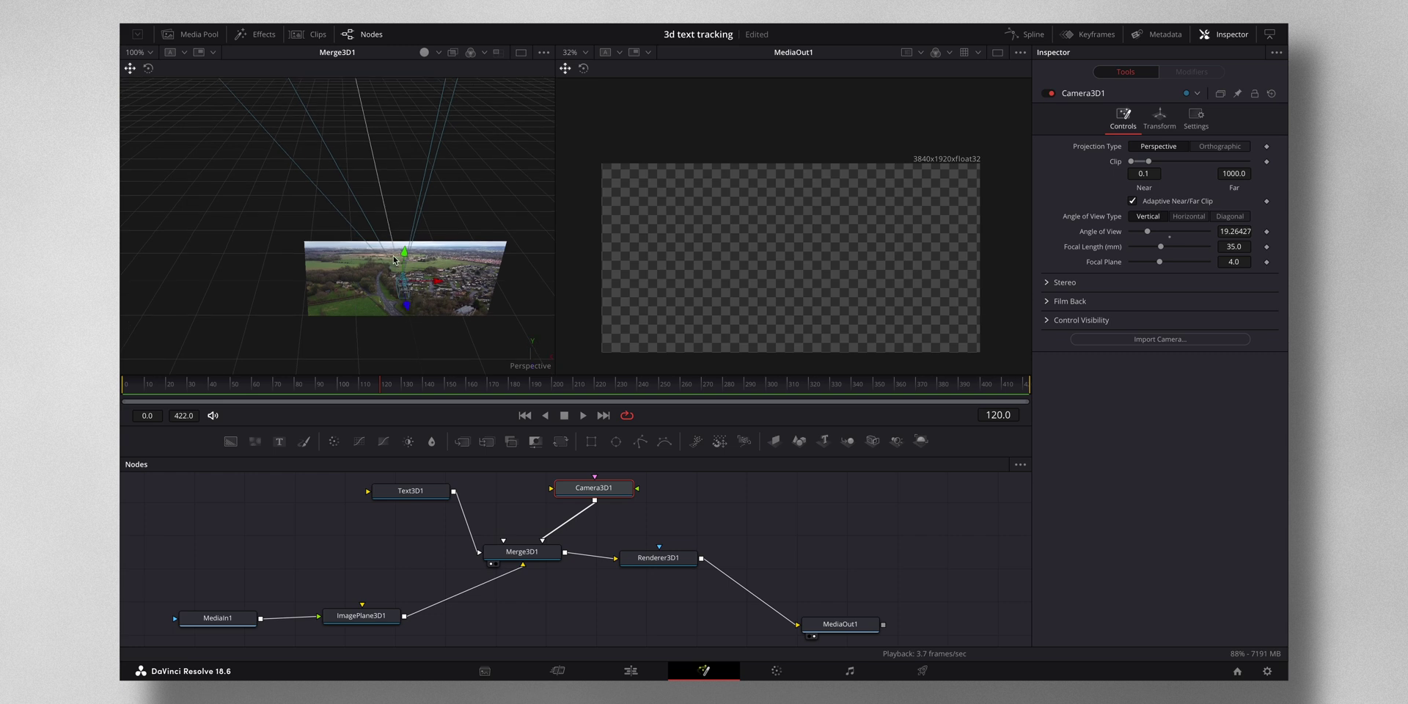
left_click_drag(418, 283, 421, 276)
scroll(422, 271, "left", 8)
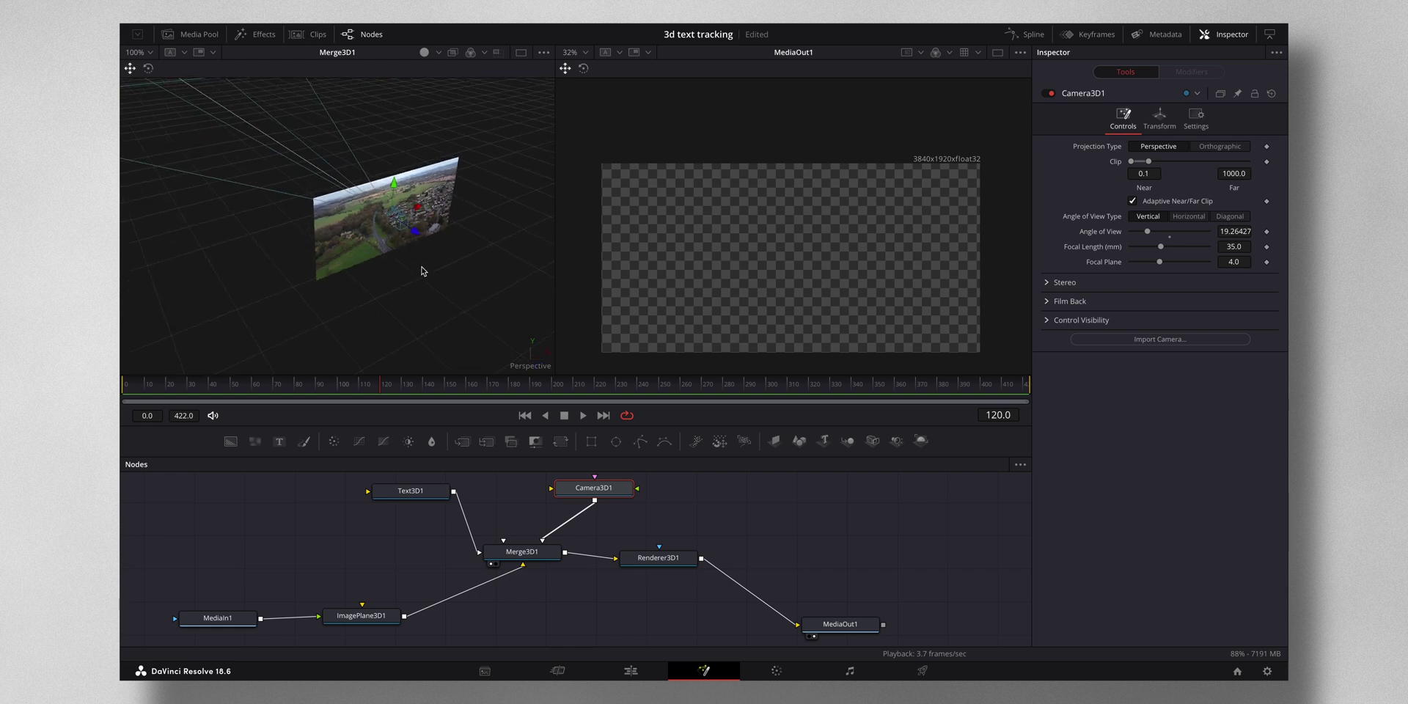
left_click_drag(422, 270, 422, 270)
scroll(395, 239, "down", 1)
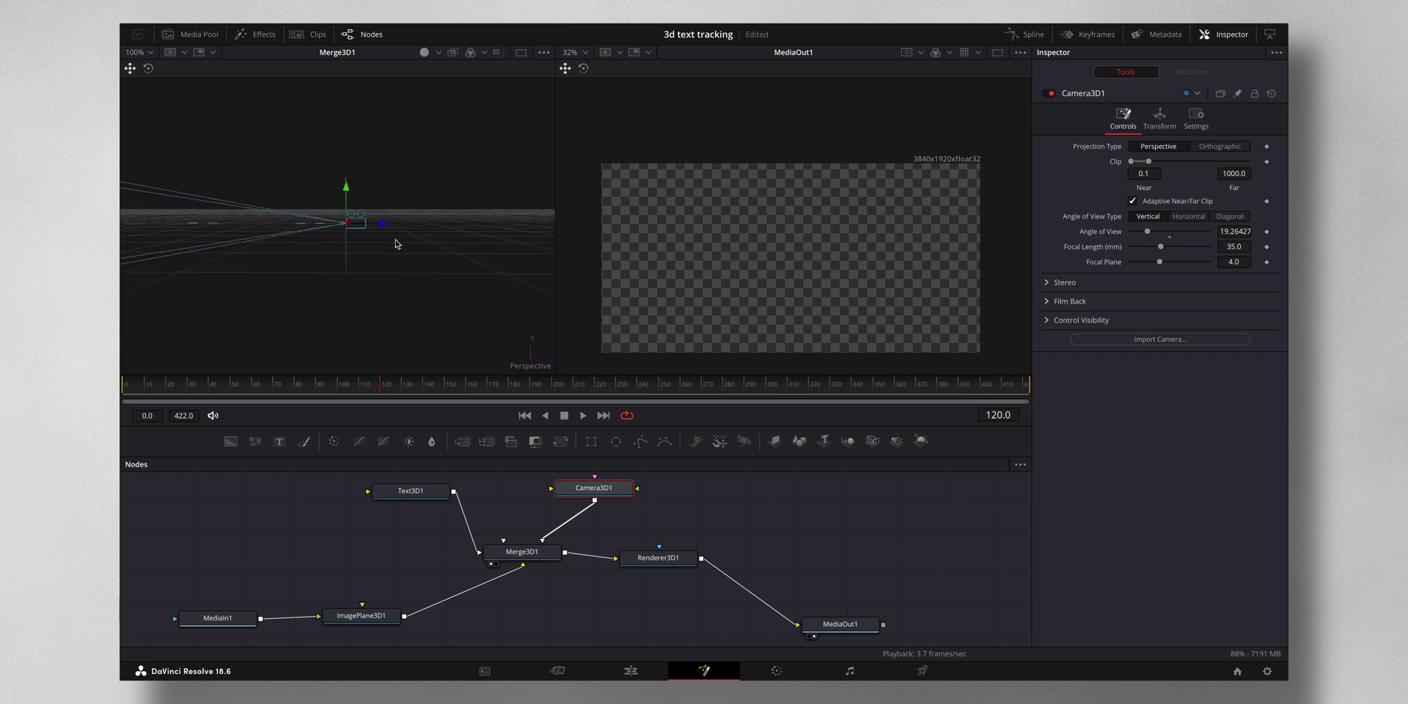
scroll(396, 243, "up", 5)
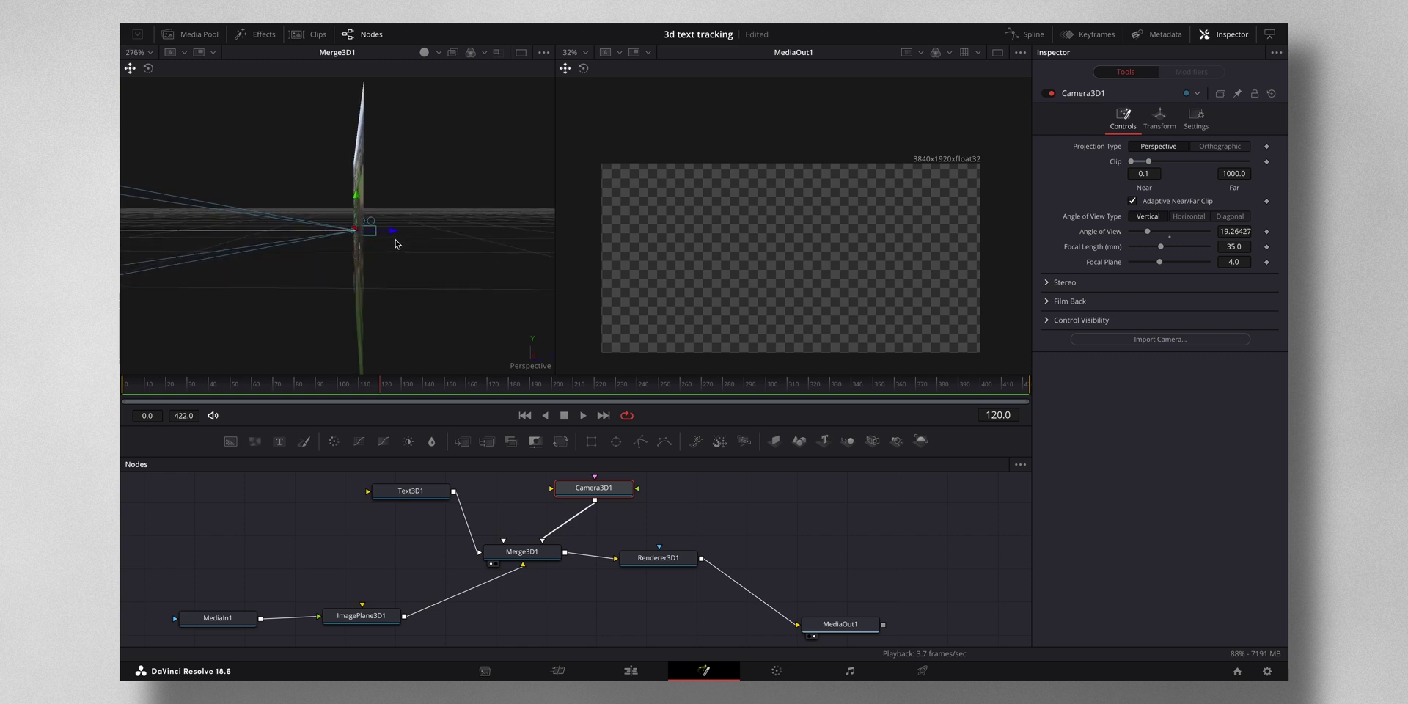
left_click_drag(396, 244, 395, 244)
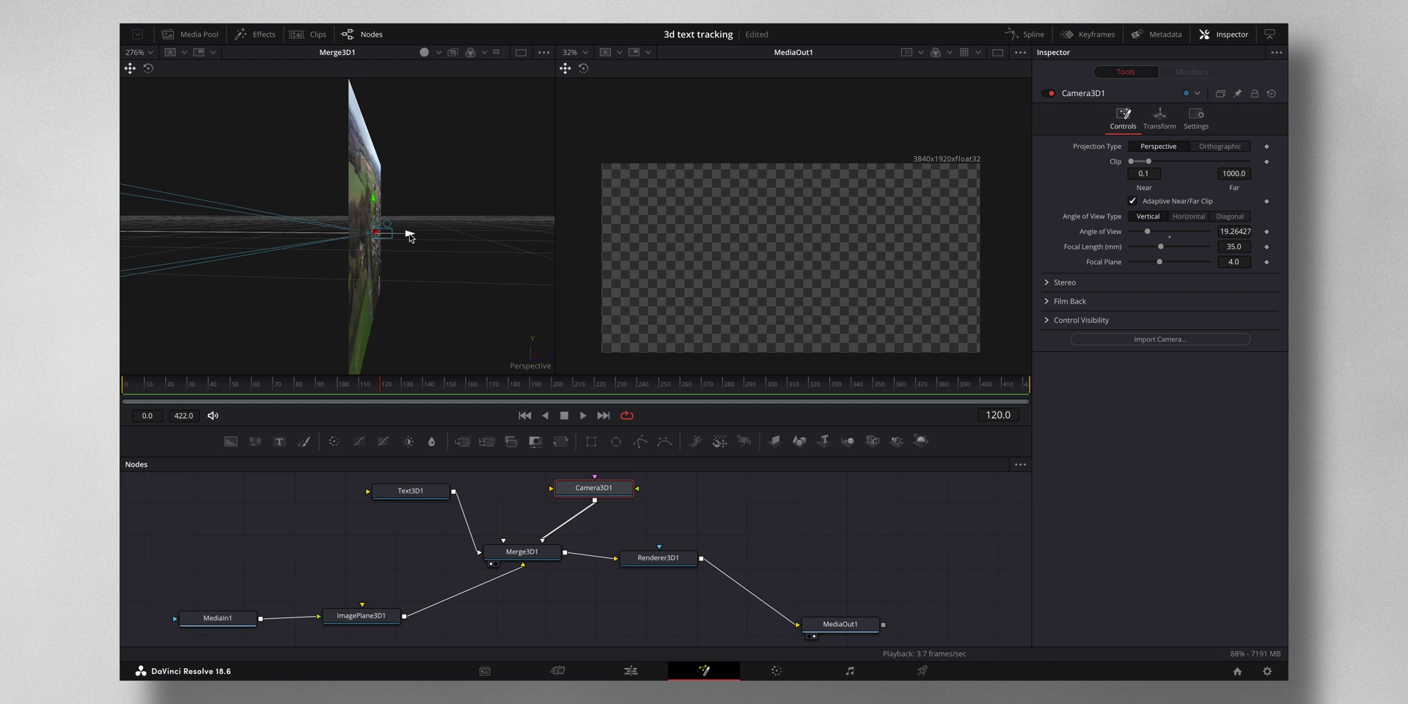
left_click_drag(410, 235, 559, 246)
scroll(502, 263, "right", 5)
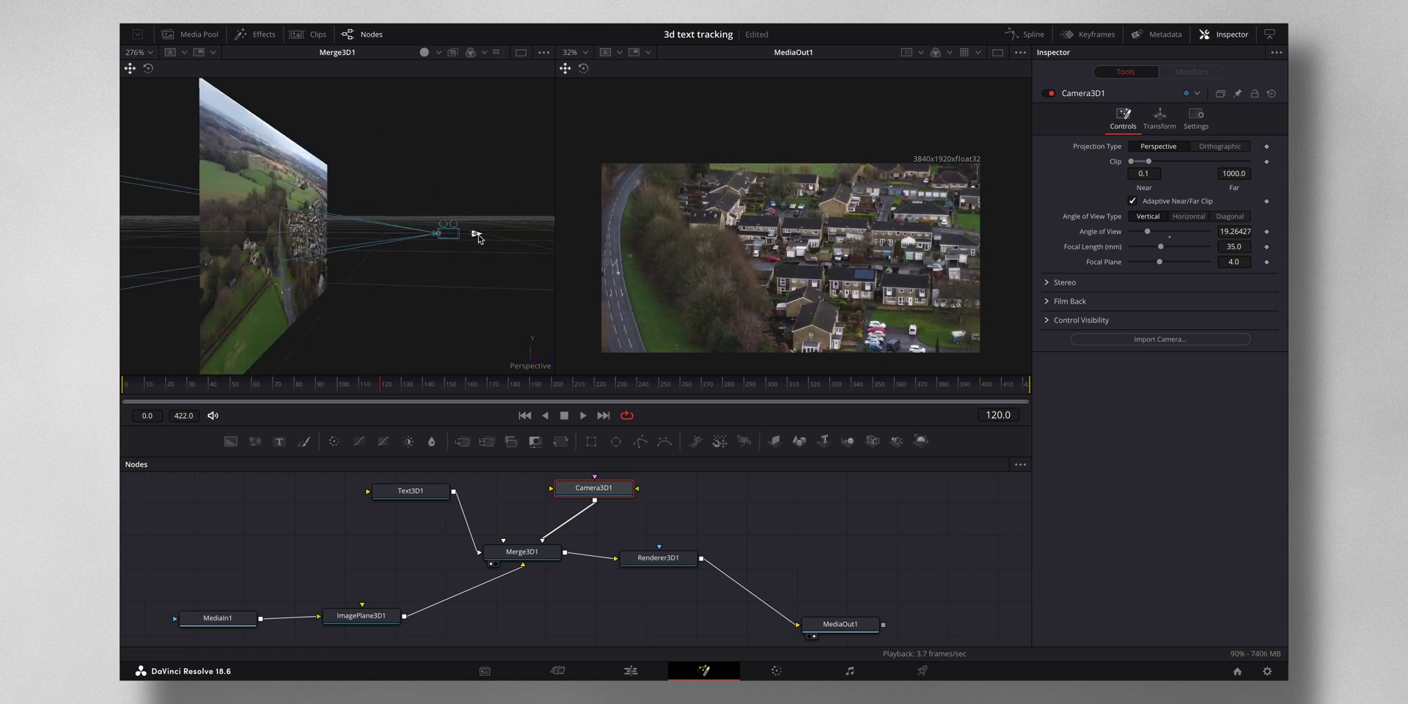
left_click_drag(476, 237, 704, 249)
scroll(490, 248, "right", 3)
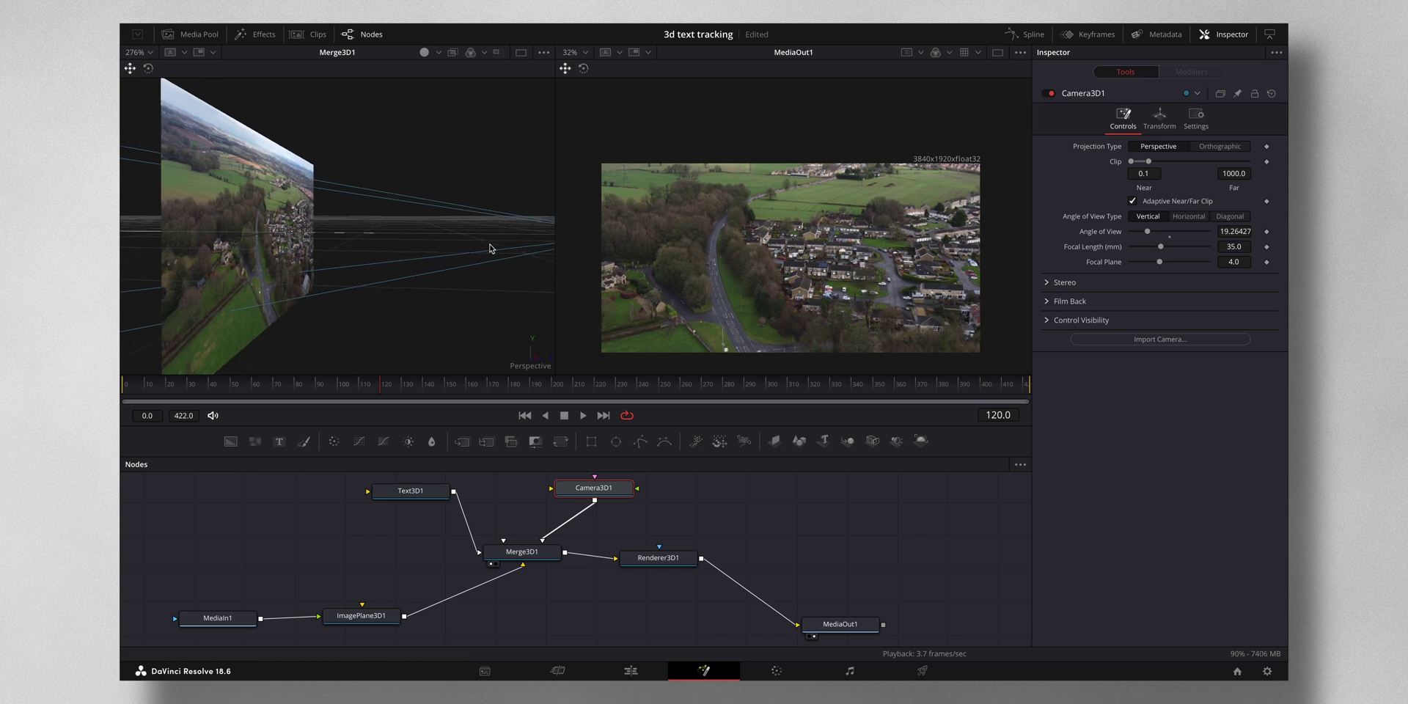
scroll(490, 248, "right", 5)
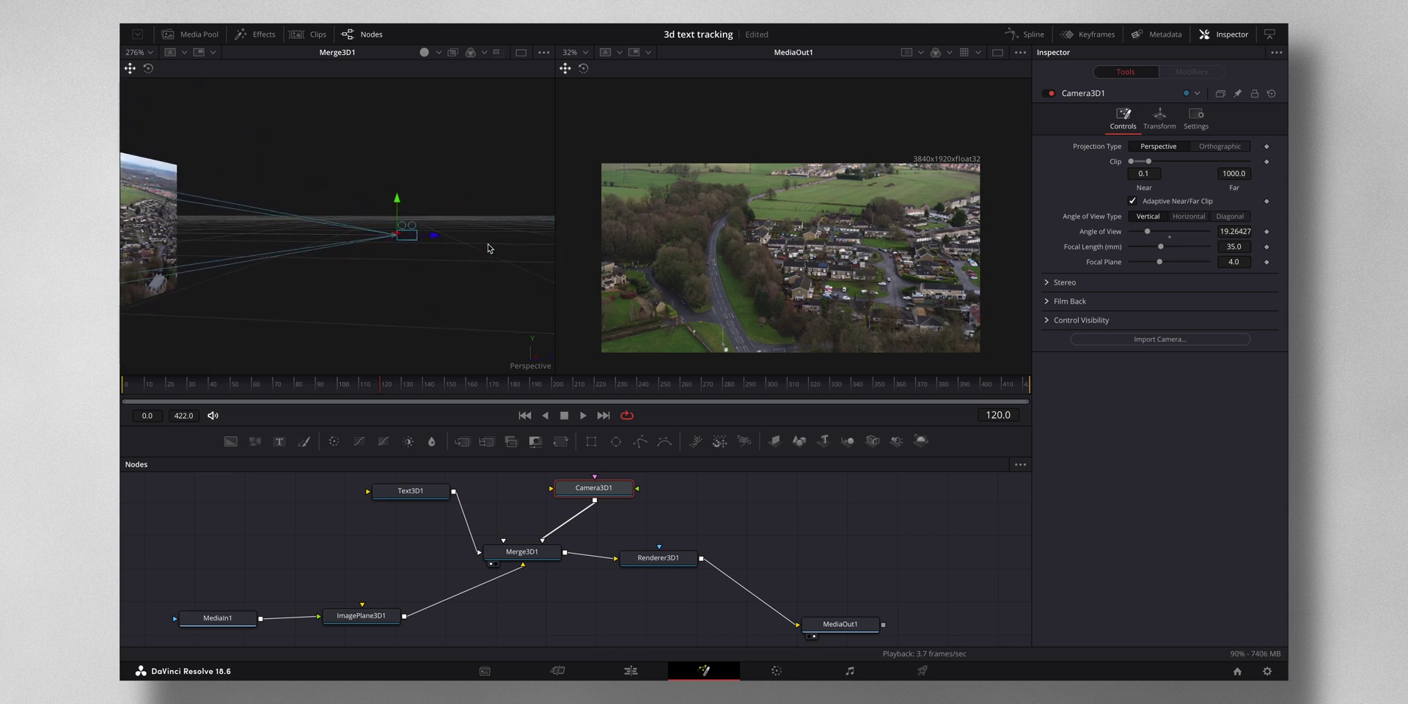
left_click_drag(433, 235, 495, 236)
scroll(467, 255, "right", 4)
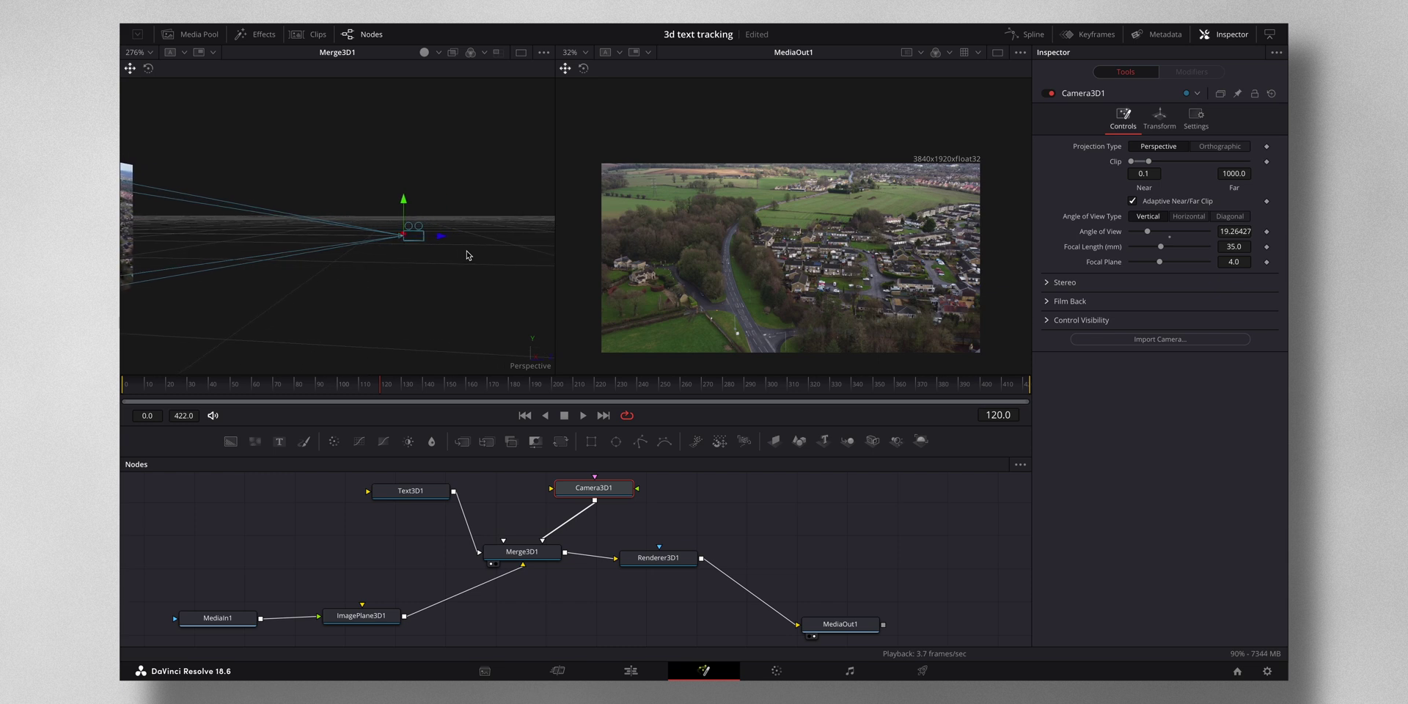
left_click_drag(450, 238, 406, 242)
scroll(462, 263, "right", 4)
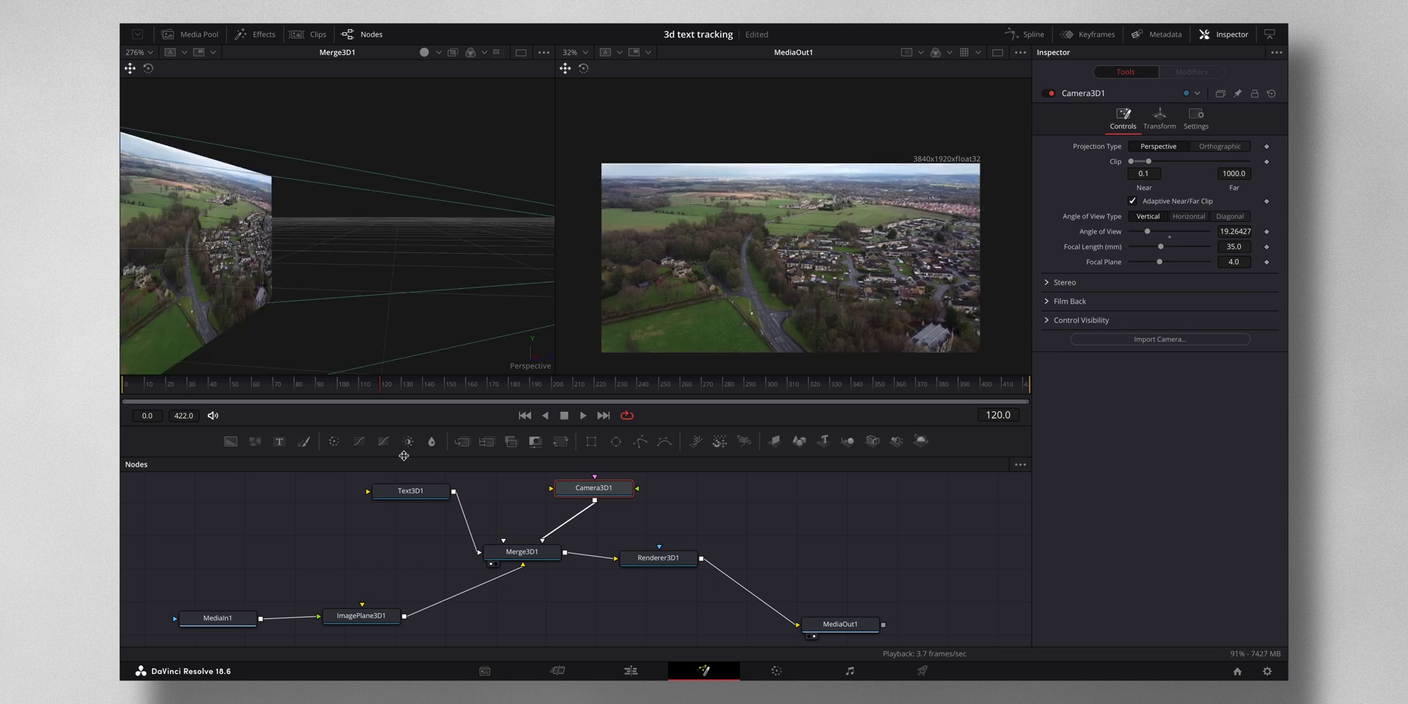
Enter "UNITED KINGDOM" as the text of the Text3D1 node
left_click(405, 492)
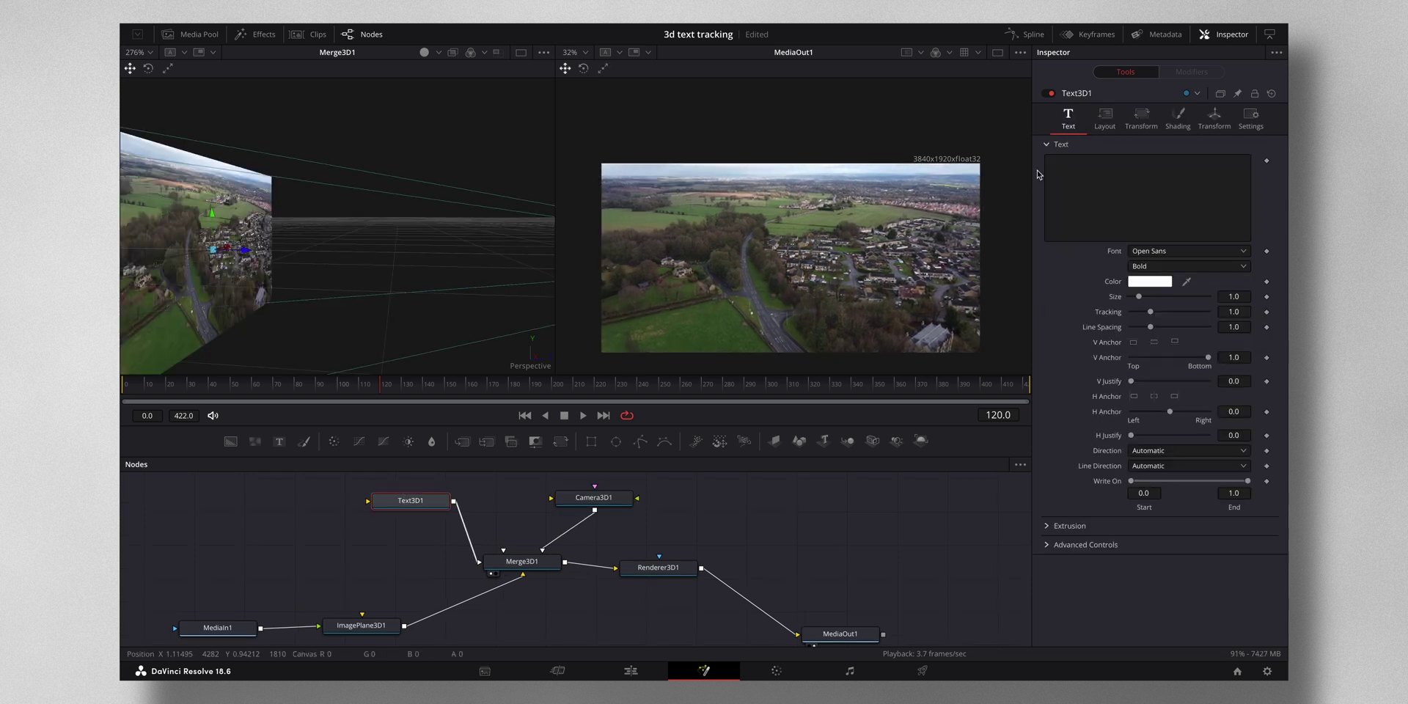
left_click(1071, 160)
key("Caps_Lock")
type("U")
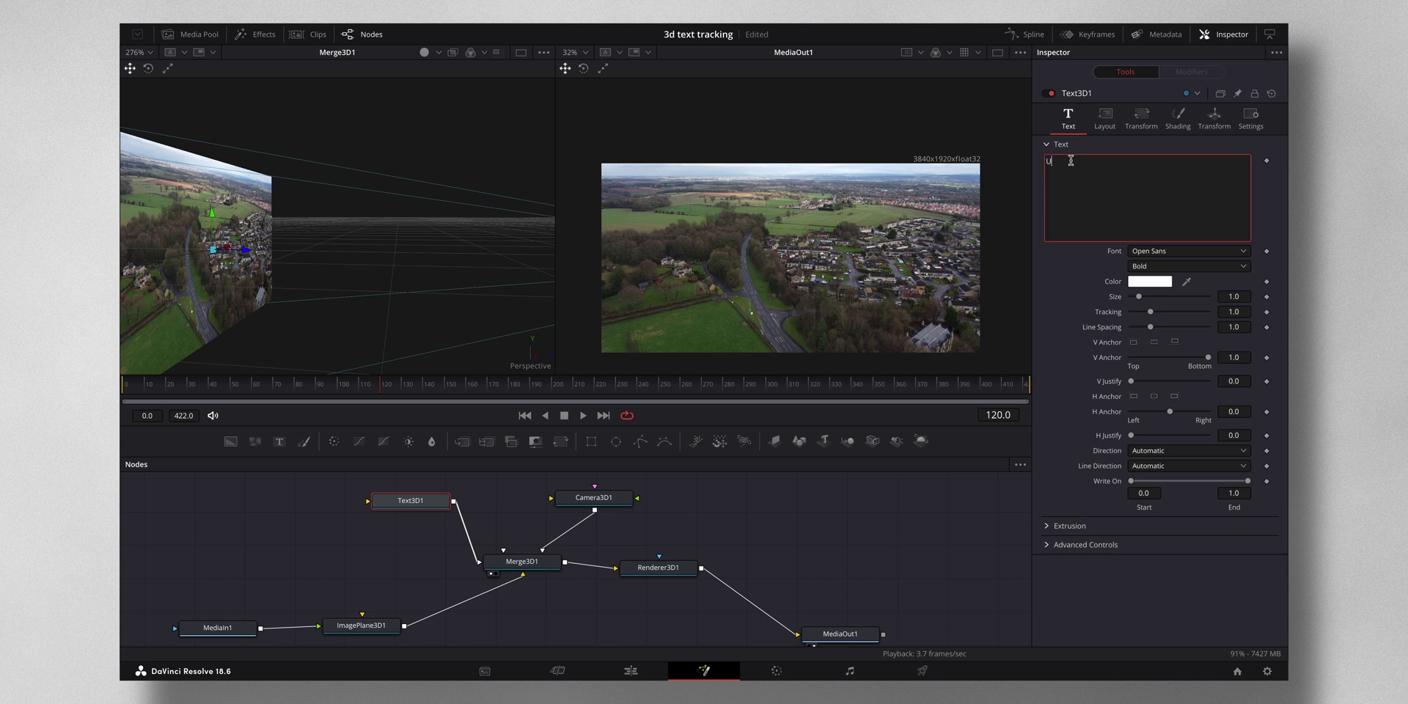
type("NITED")
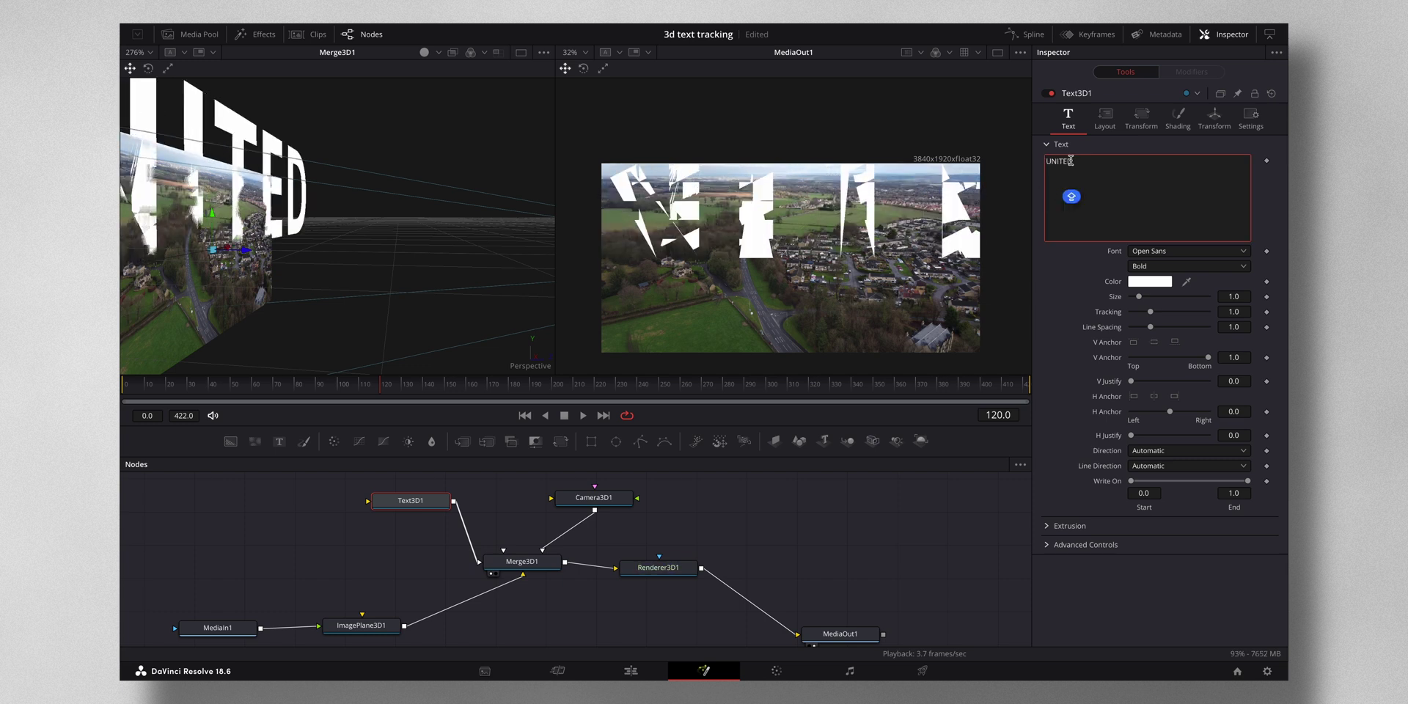
type(" KINGDOM")
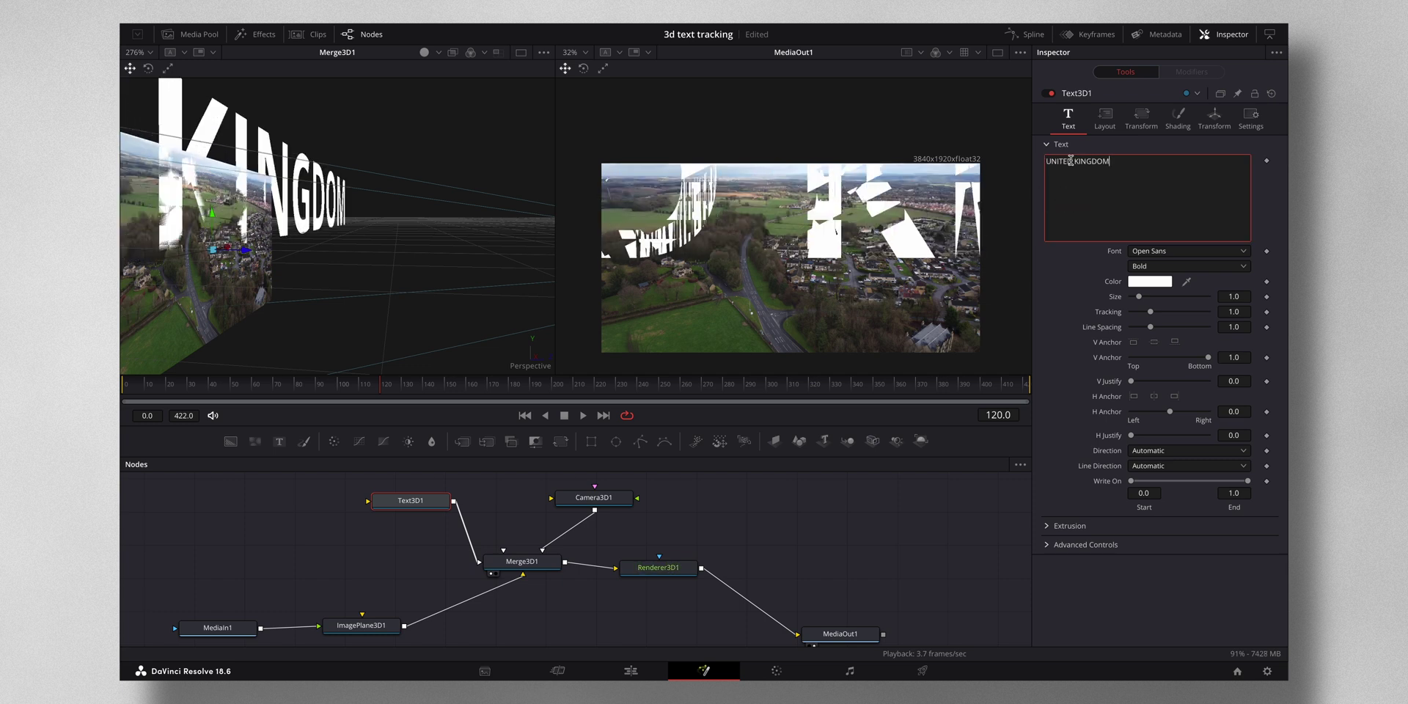
Set the font of the 3D text to Akira Expanded
left_click(1149, 251)
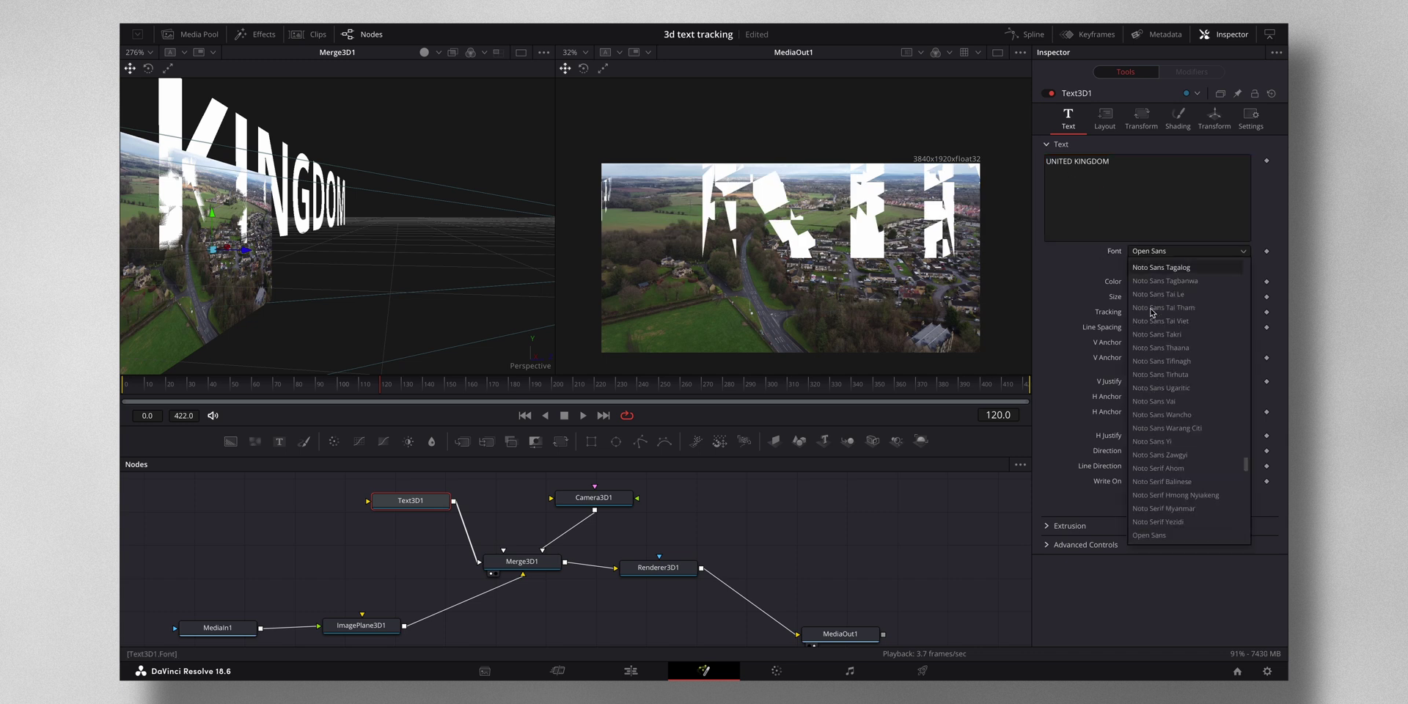
scroll(1158, 301, "up", 20)
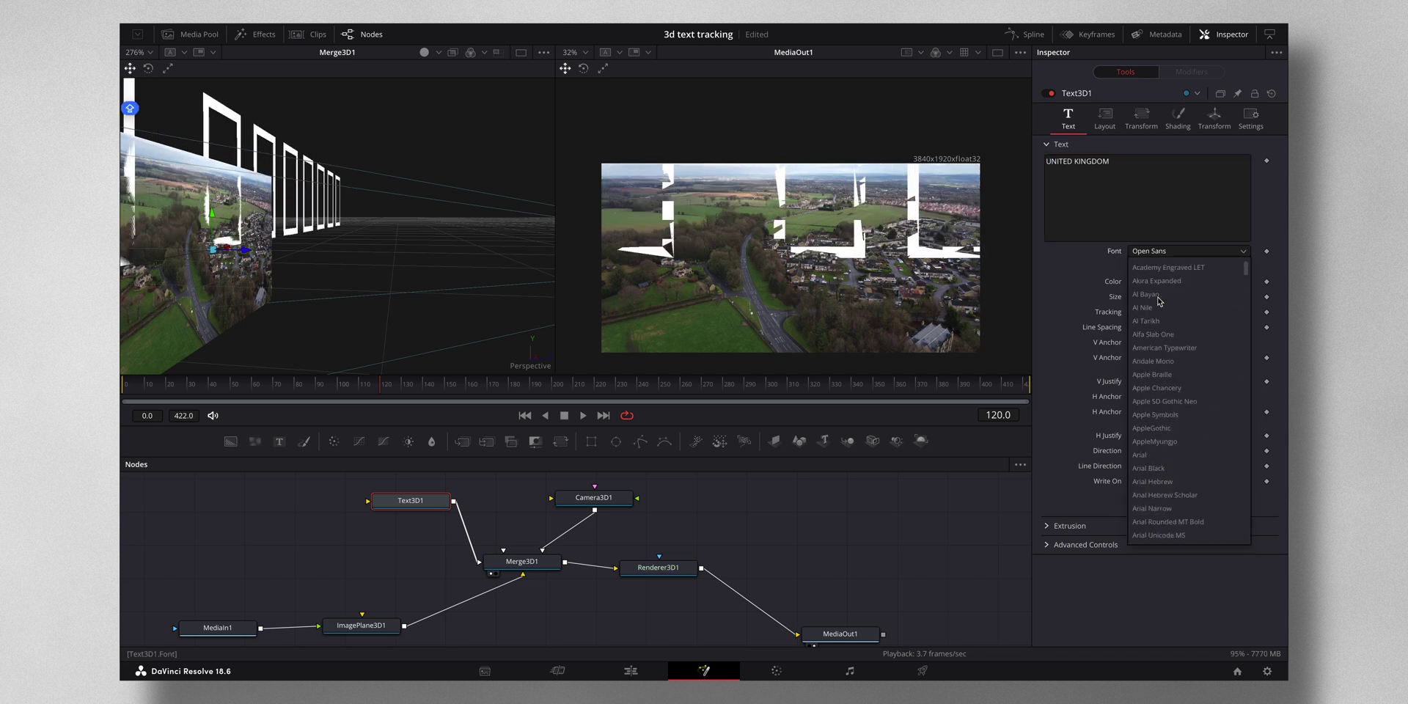
left_click(1152, 282)
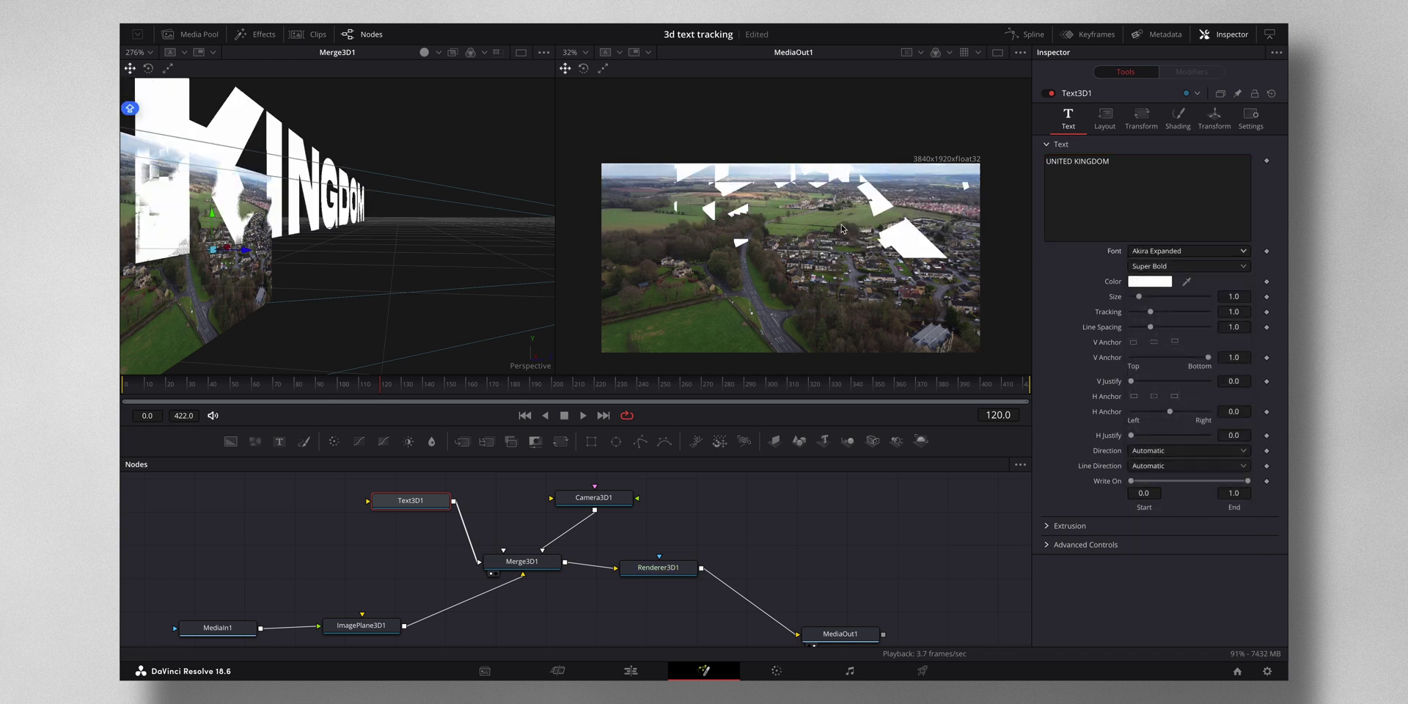
Move the 3D text forward along its Z axis in front of the image plane, and set the Merge3D1 view to Fit
scroll(852, 233, "up", 1)
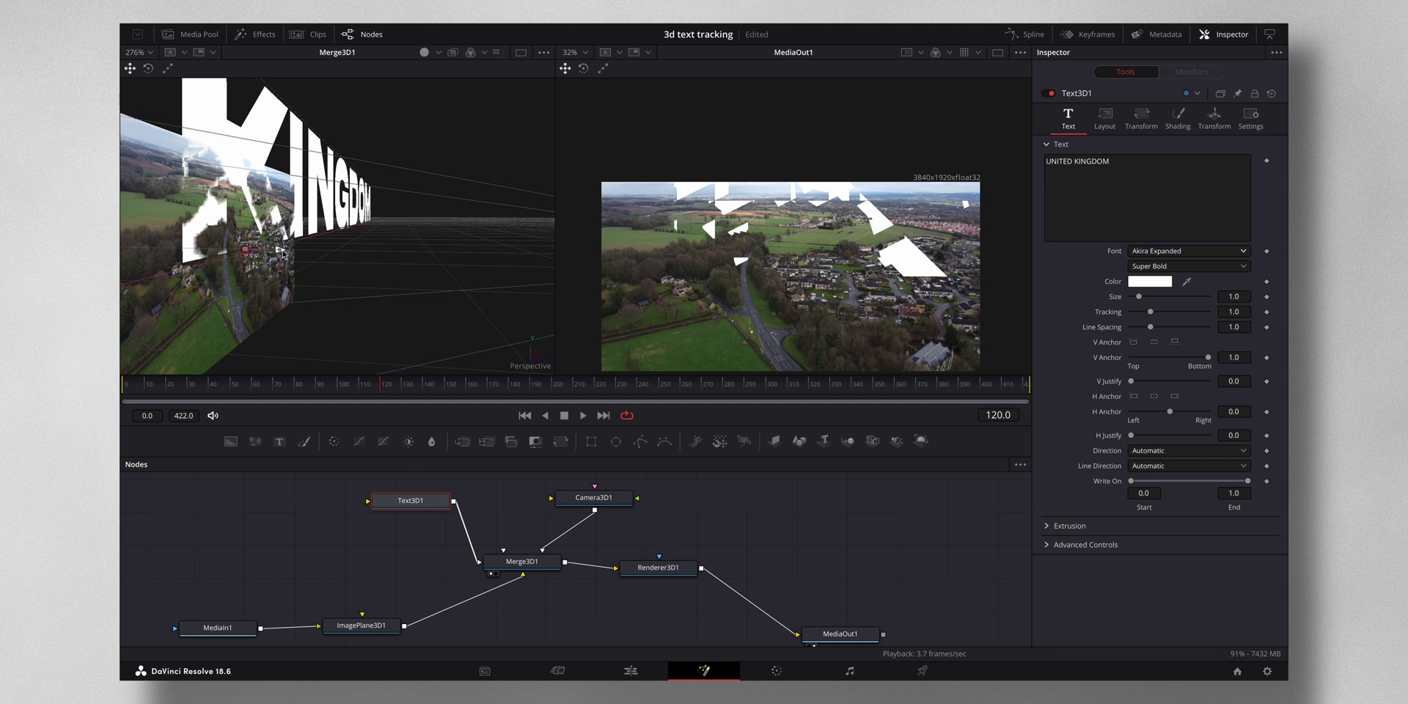
left_click_drag(290, 251, 331, 252)
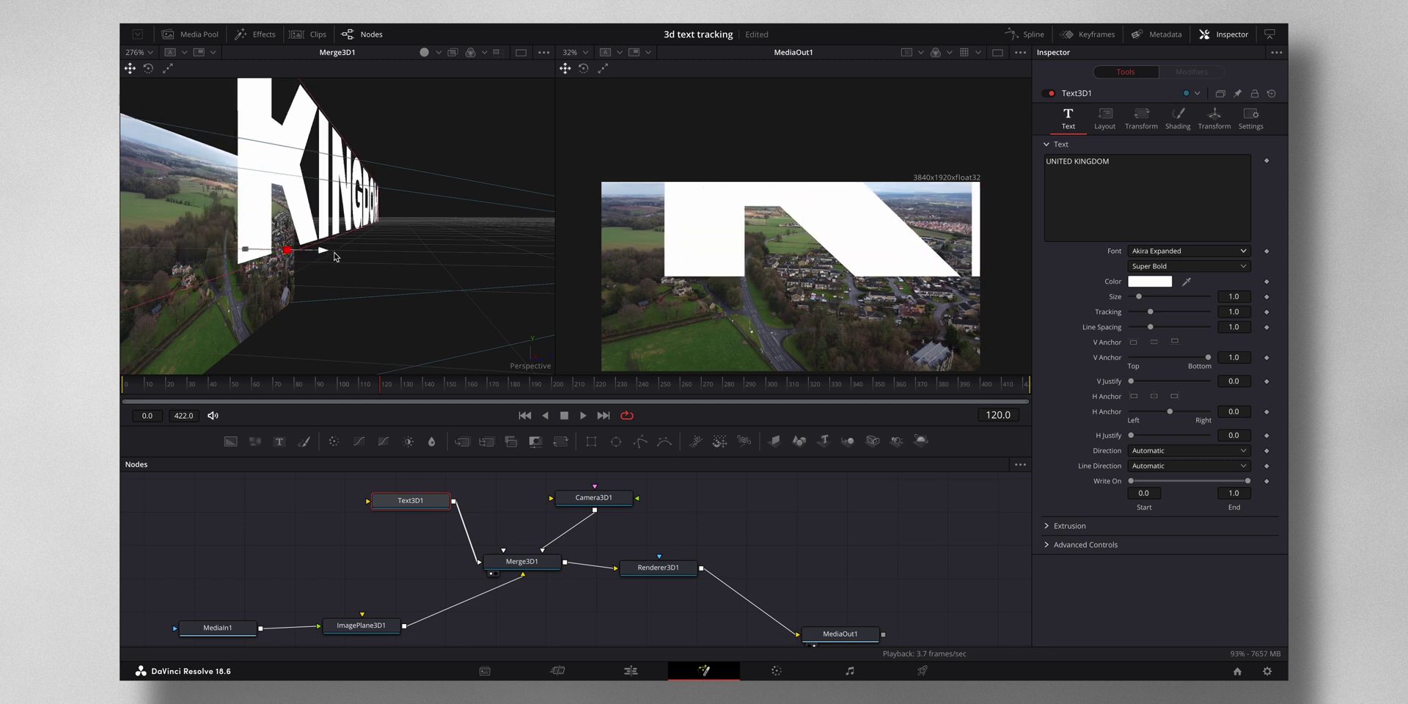
left_click(149, 52)
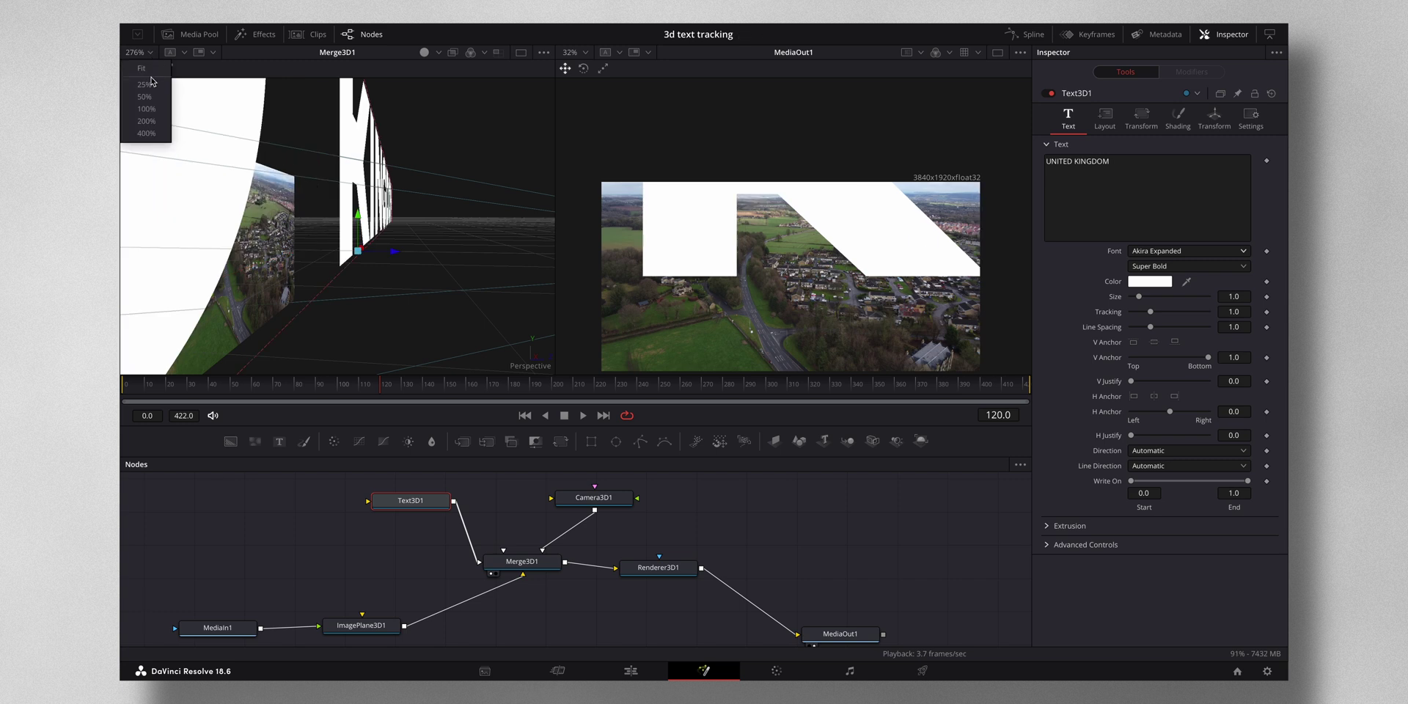
left_click(141, 68)
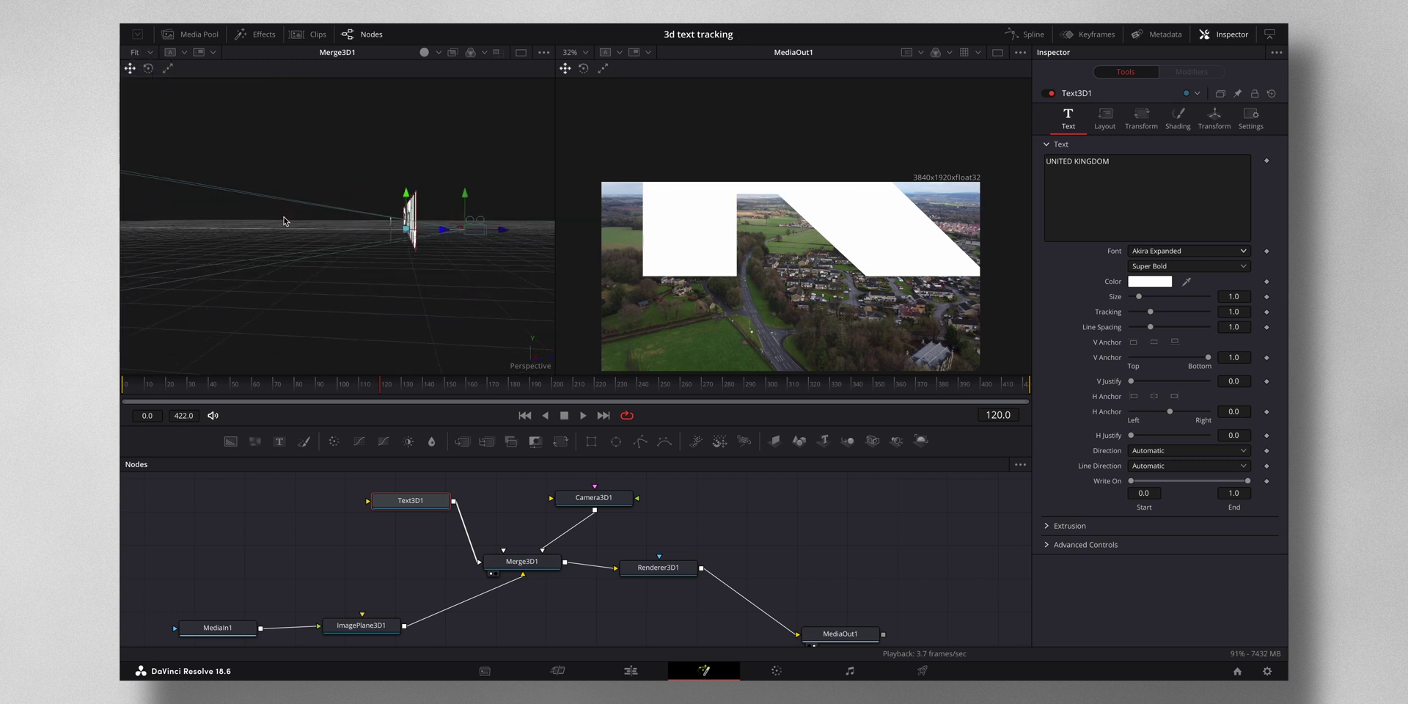
Set the 3D text's size to 0.07 and center its vertical anchor
scroll(284, 221, "down", 3)
scroll(283, 220, "up", 4)
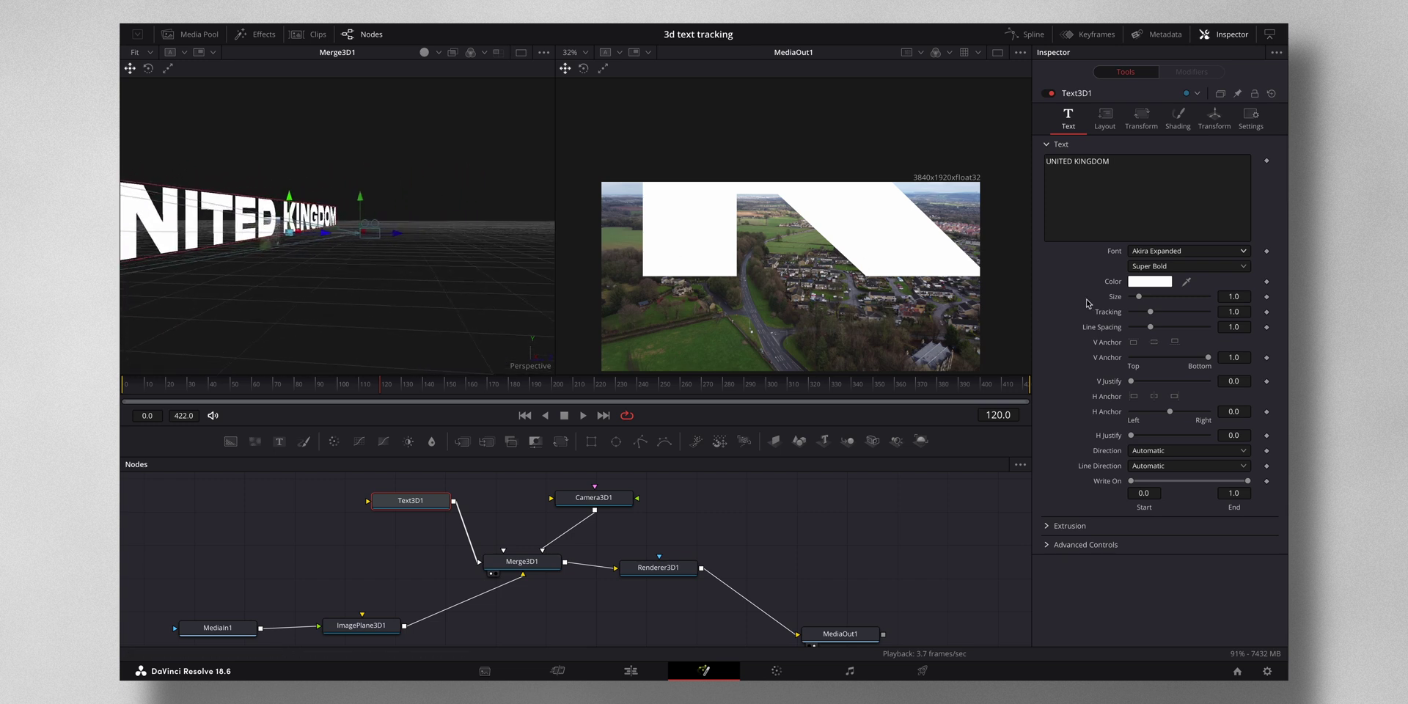
left_click_drag(1139, 301, 1131, 299)
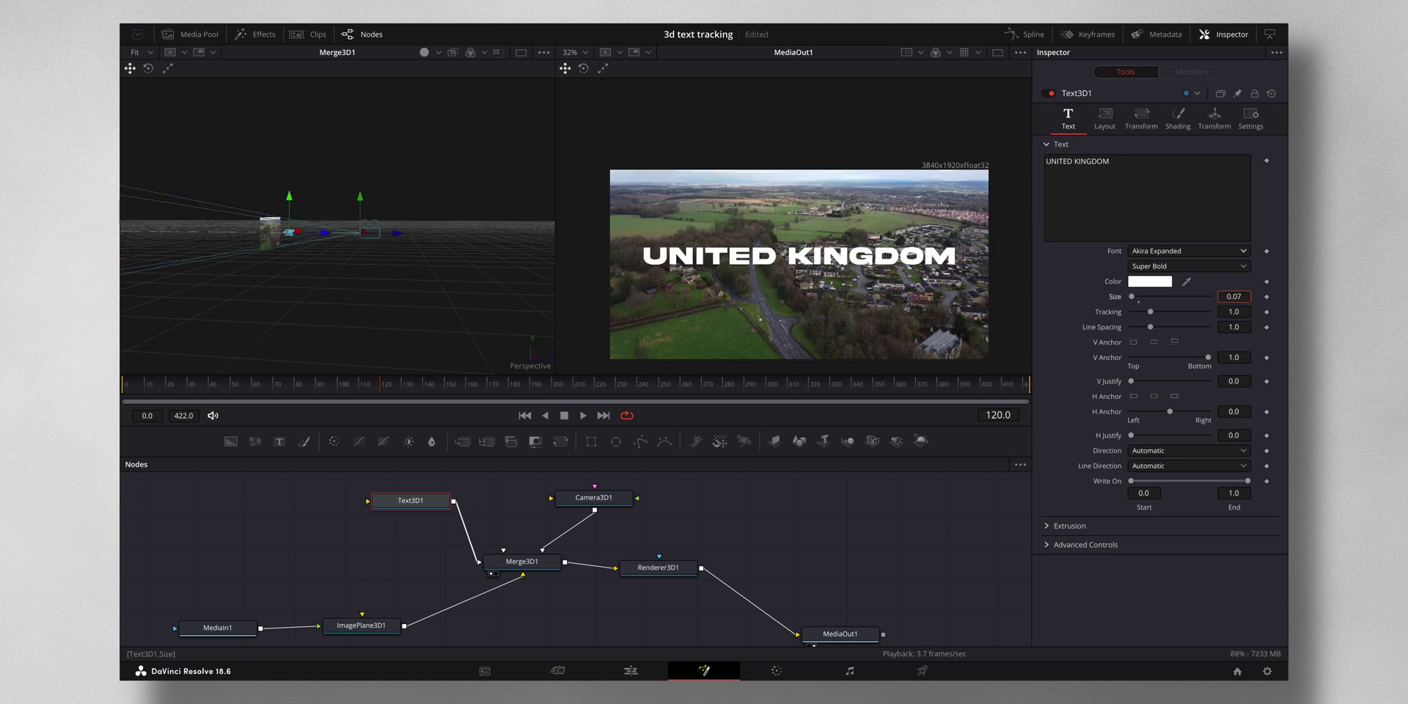
left_click(1153, 343)
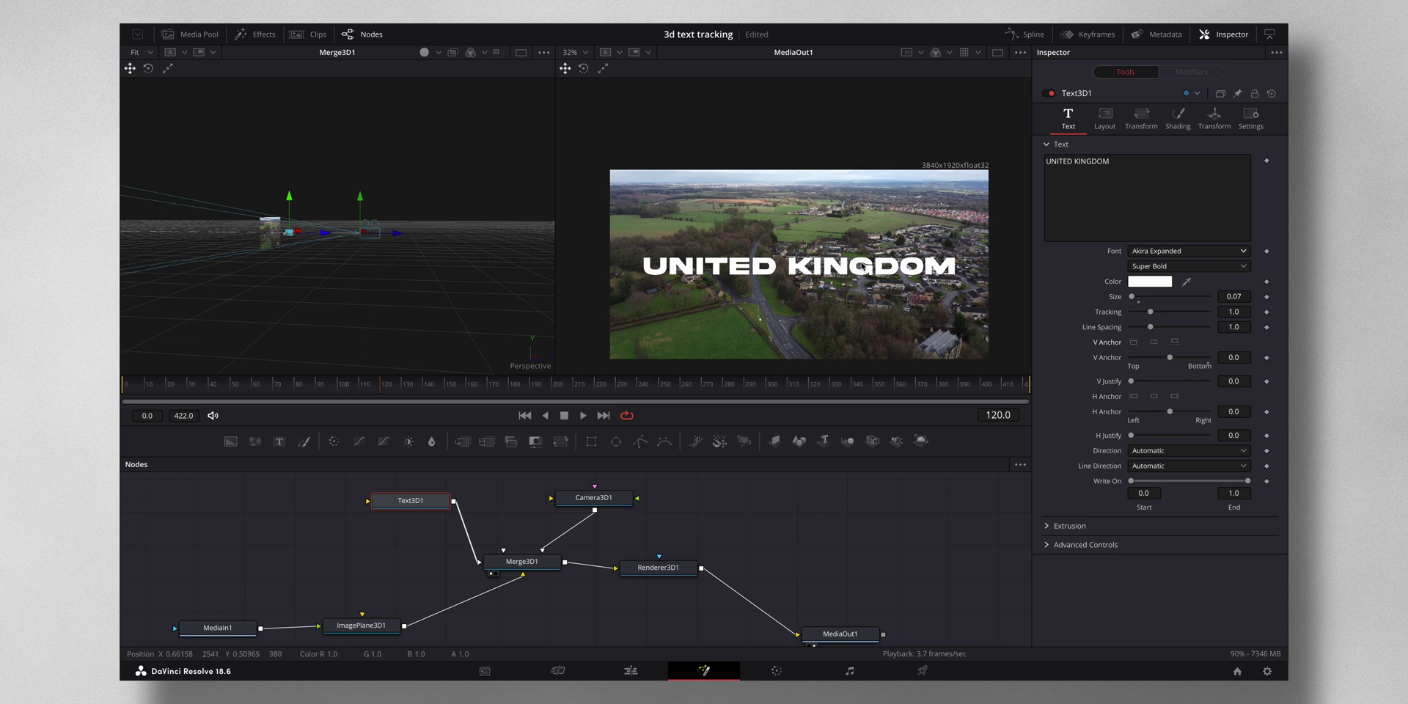
scroll(872, 260, "down", 1)
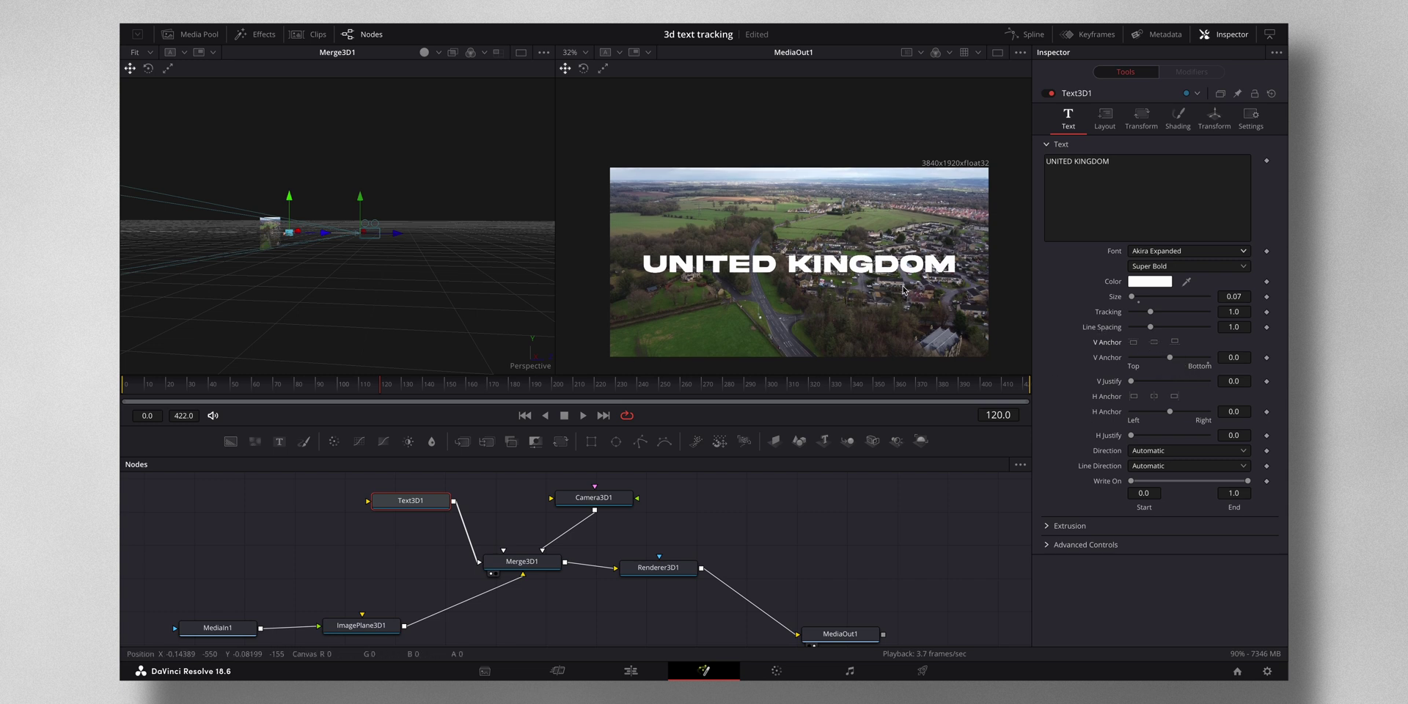
Give the 3D text an extrusion depth of 0.0205
left_click_drag(275, 229, 528, 268)
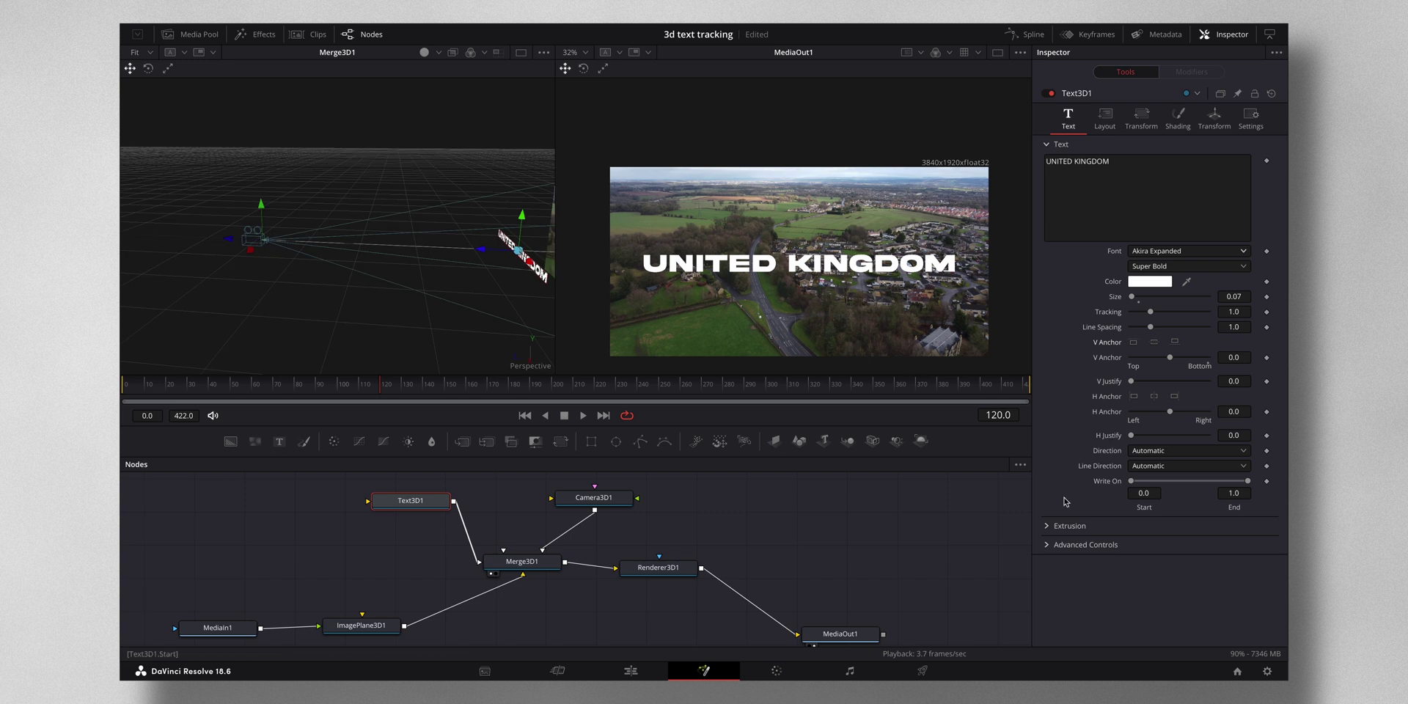
left_click(1048, 527)
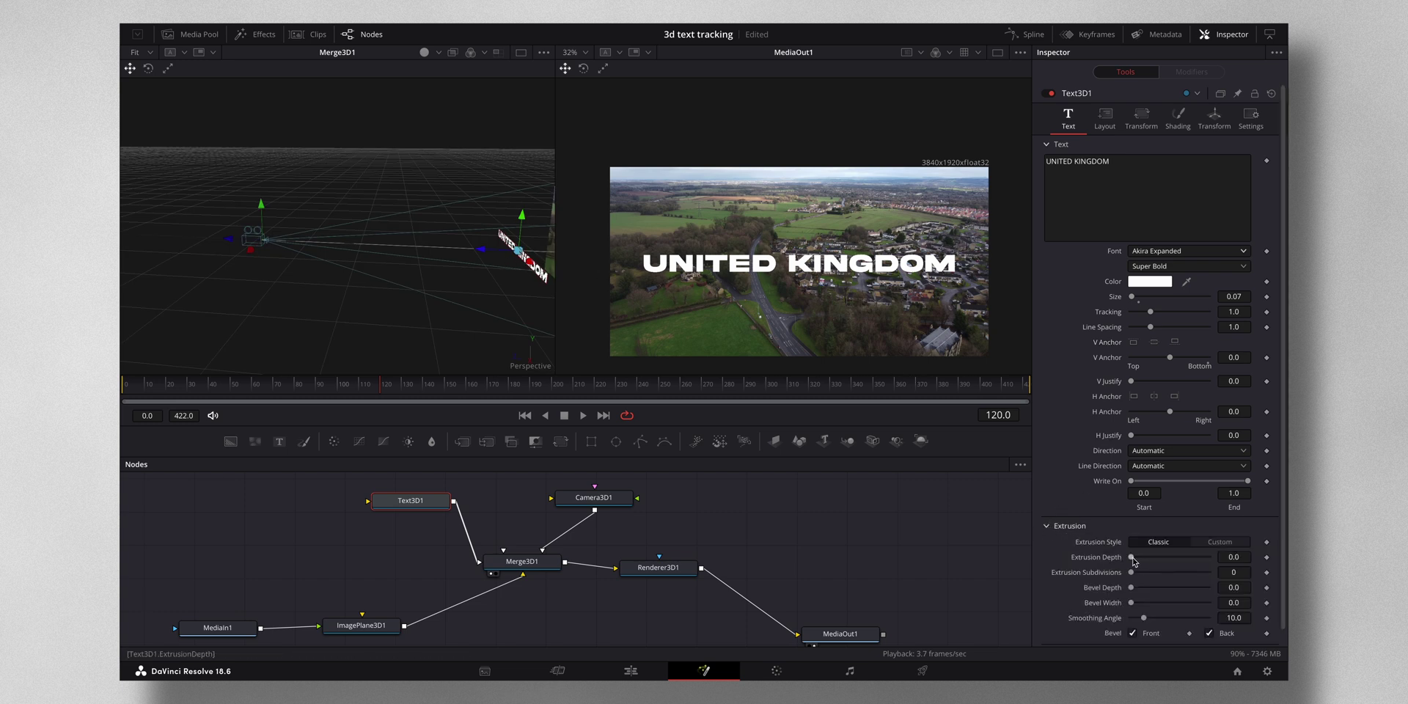
mouse_move(1138, 563)
left_mouse_down()
mouse_move(1162, 562)
mouse_move(1142, 566)
left_mouse_up()
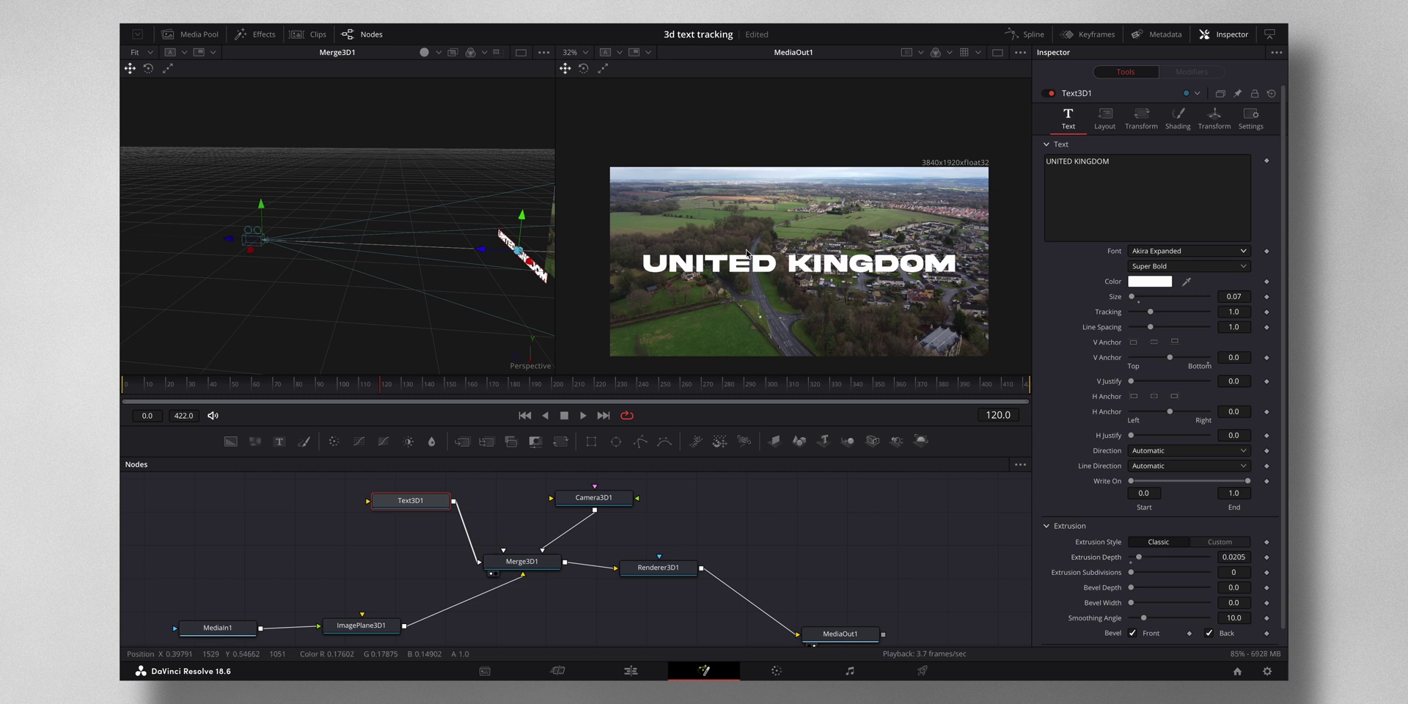
Insert a Replace Material 3D node between Text3D1 and Merge3D1, and place it below Text3D1
left_click(455, 506)
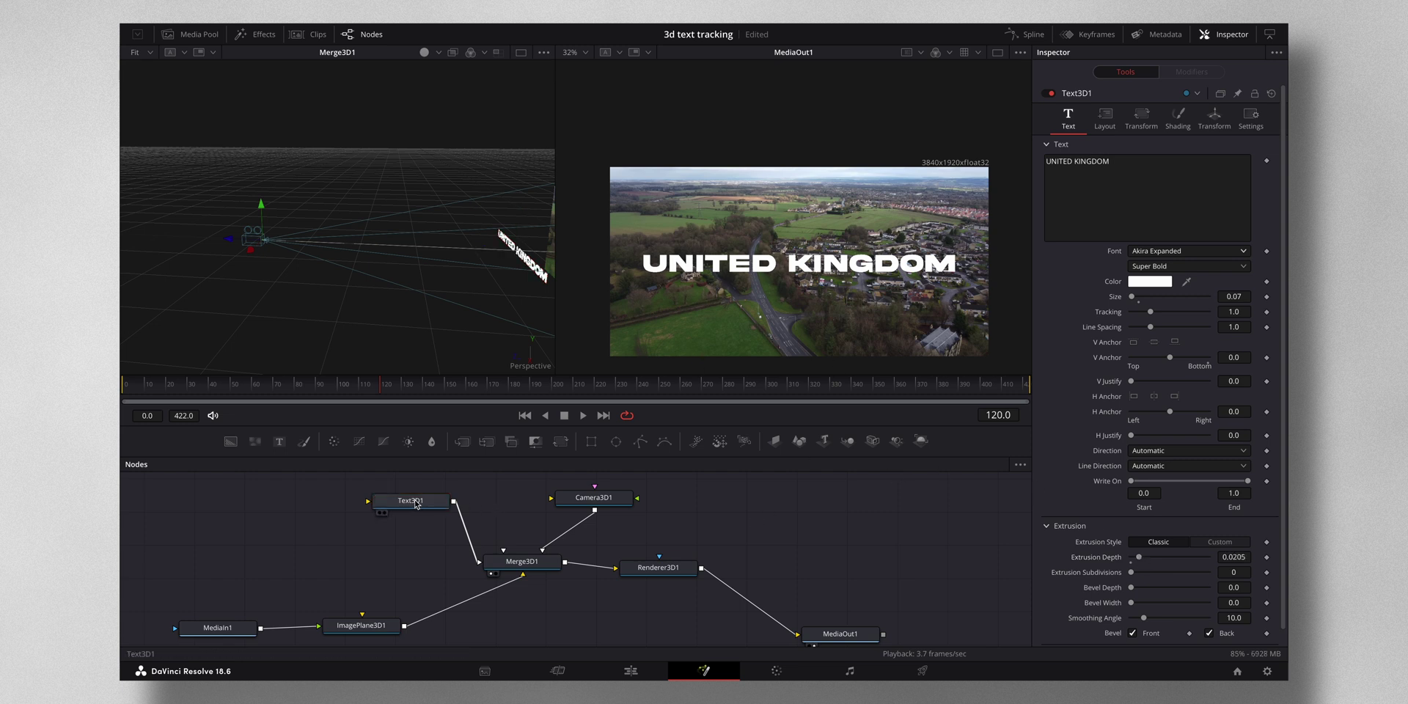
left_click(455, 505)
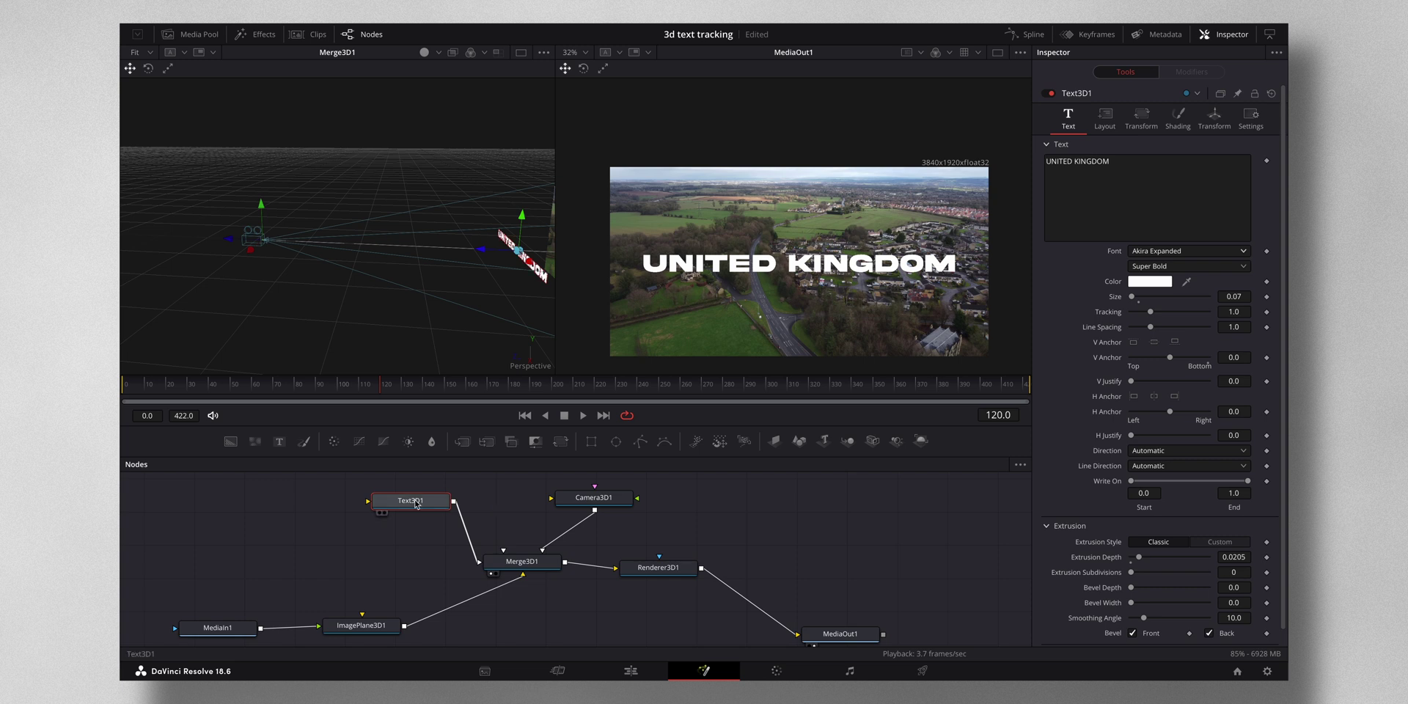
key("shift+space")
type("REPL")
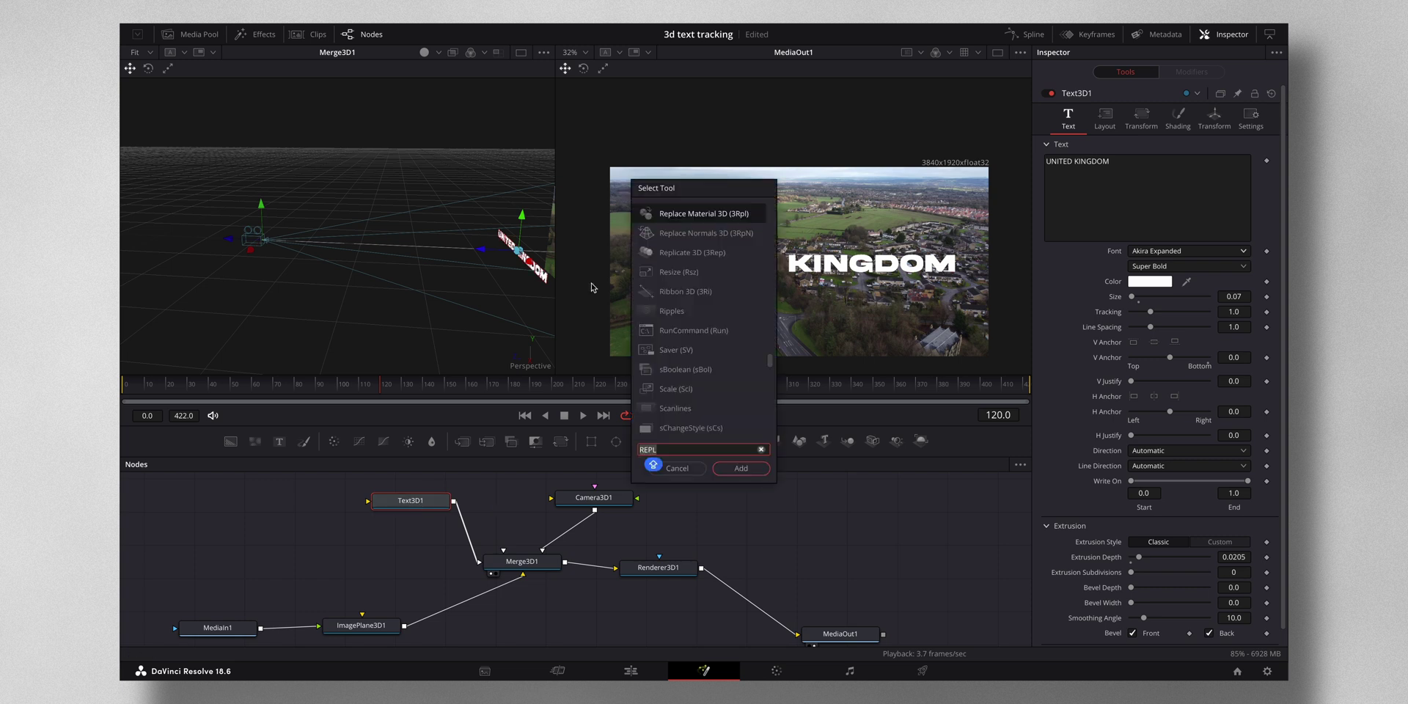
left_click(740, 468)
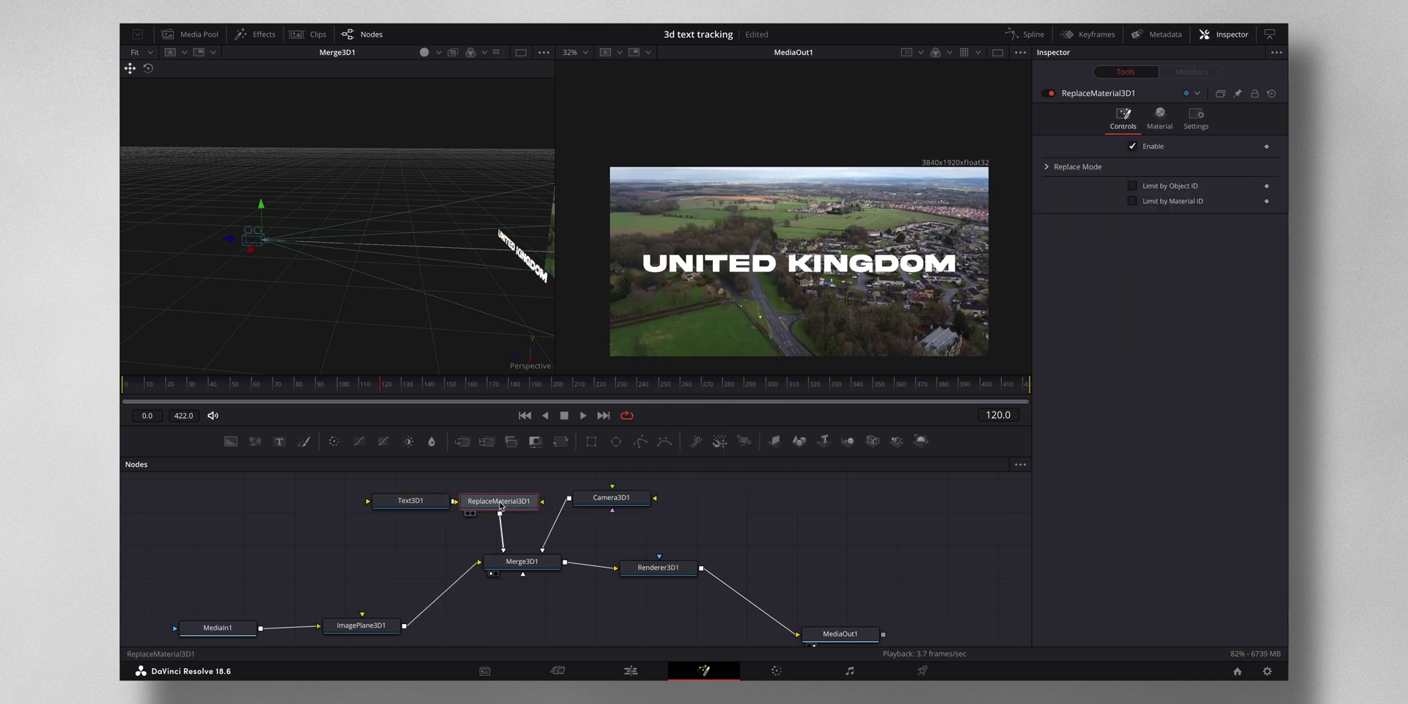
left_click_drag(512, 506, 400, 552)
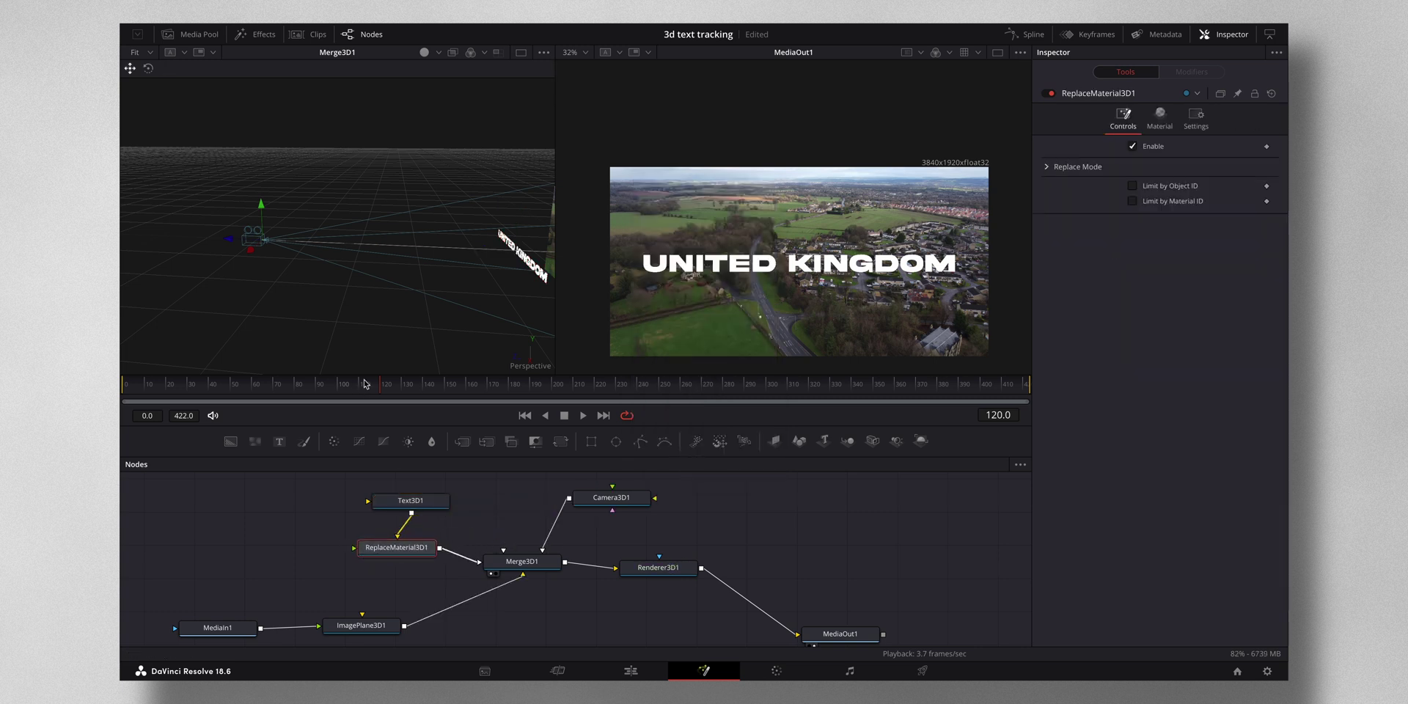
Add the Chrome shader from the Fusion shader templates and connect it to the material input of ReplaceMaterial3D1
left_click(249, 38)
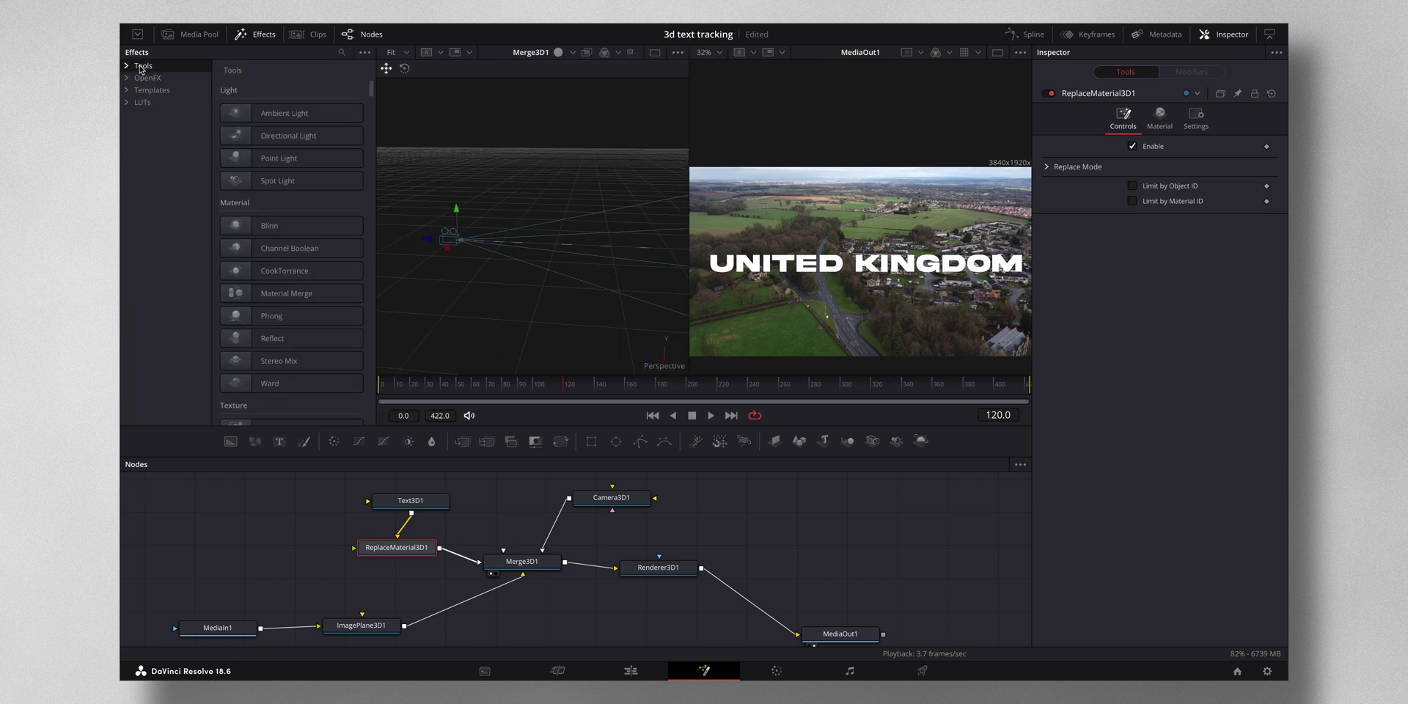
left_click(129, 92)
left_click(139, 115)
left_click(173, 199)
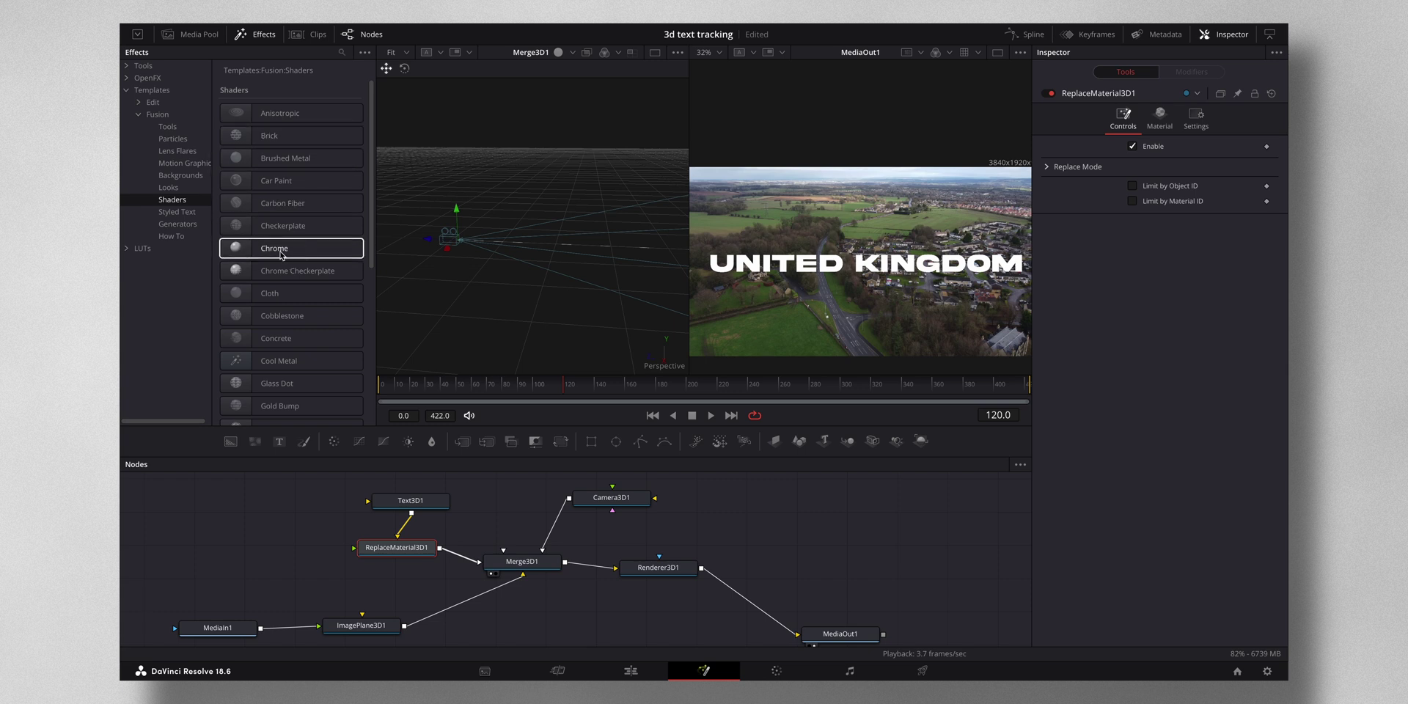
left_click(310, 521)
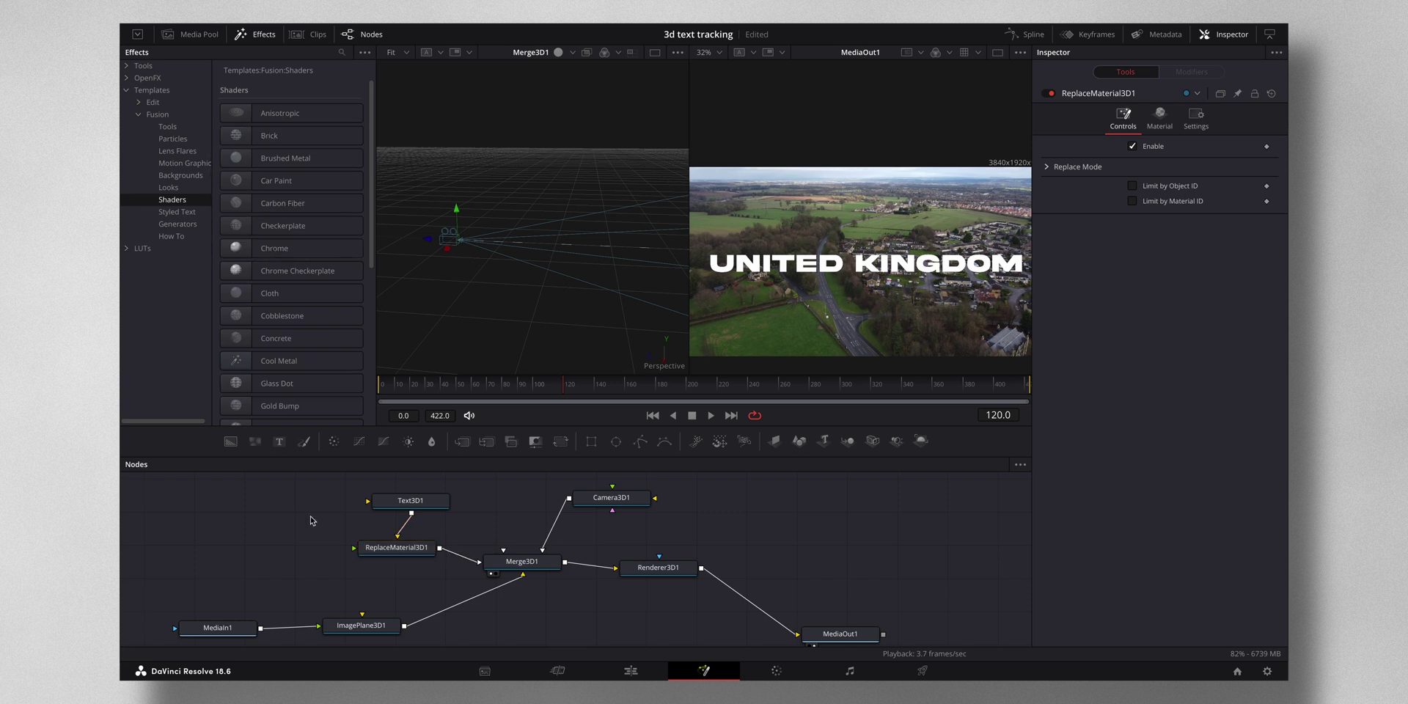
left_click(298, 259)
left_click_drag(299, 258, 383, 550)
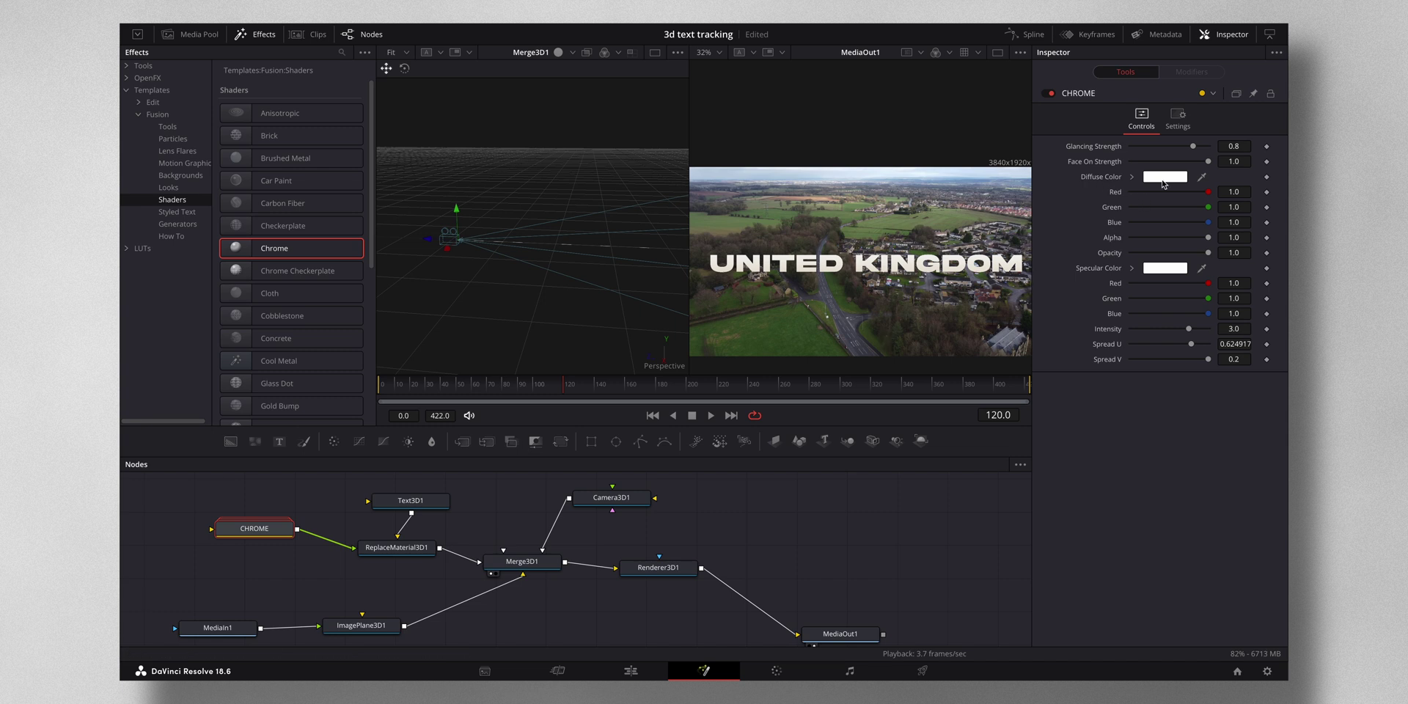
Change the Chrome shader's diffuse color to golden yellow (red 1.0, green 0.705882, blue 0.0) and hide the effects library
left_click(1173, 180)
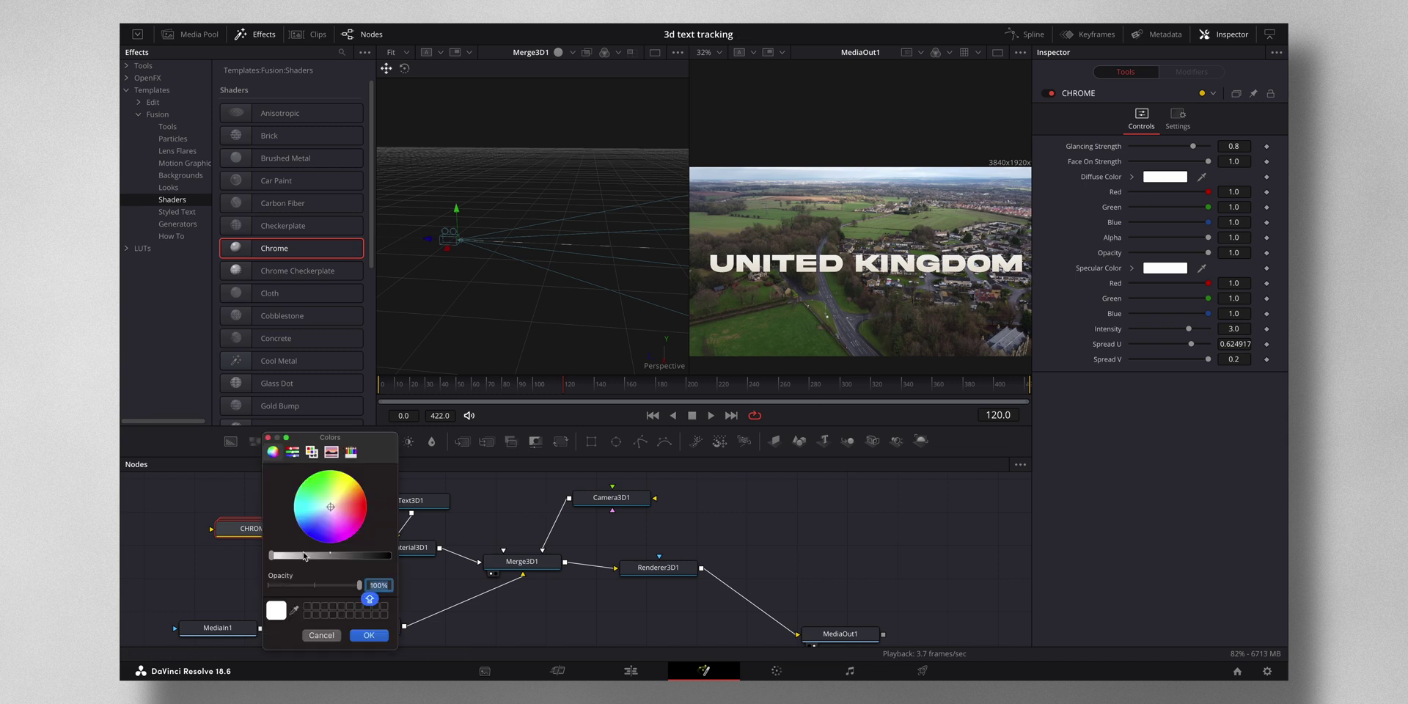
left_click_drag(355, 493, 361, 484)
left_click(368, 635)
left_click(255, 39)
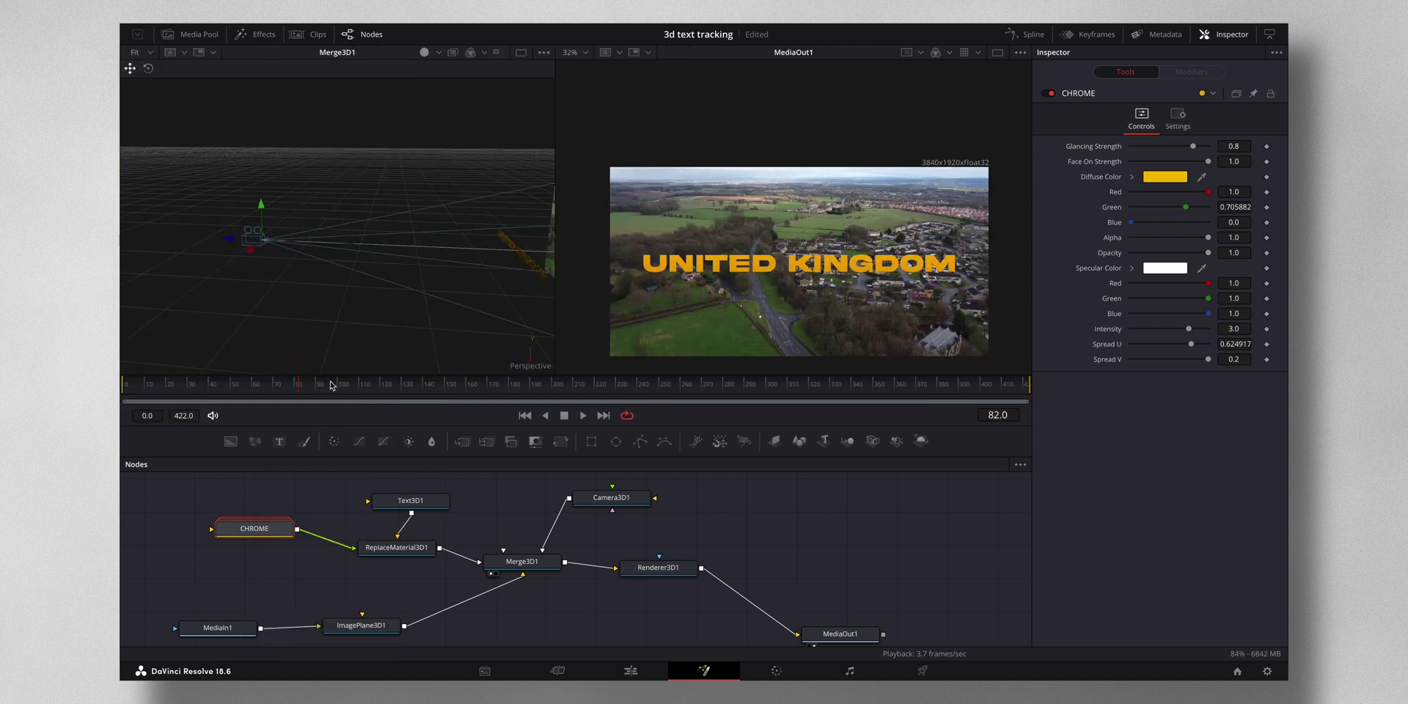
At frame 0, keyframe the X, Y and Z translation of Text3D1
left_click_drag(296, 391, 123, 390)
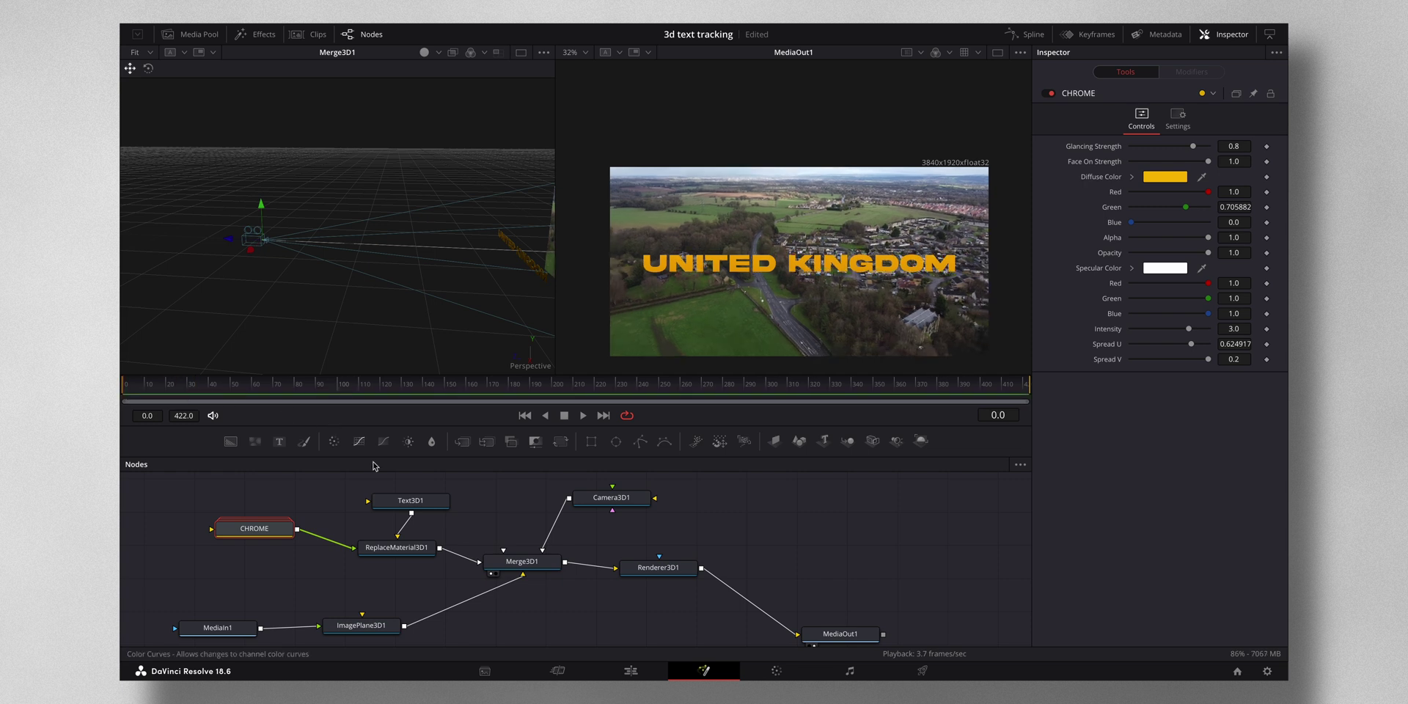
left_click(409, 501)
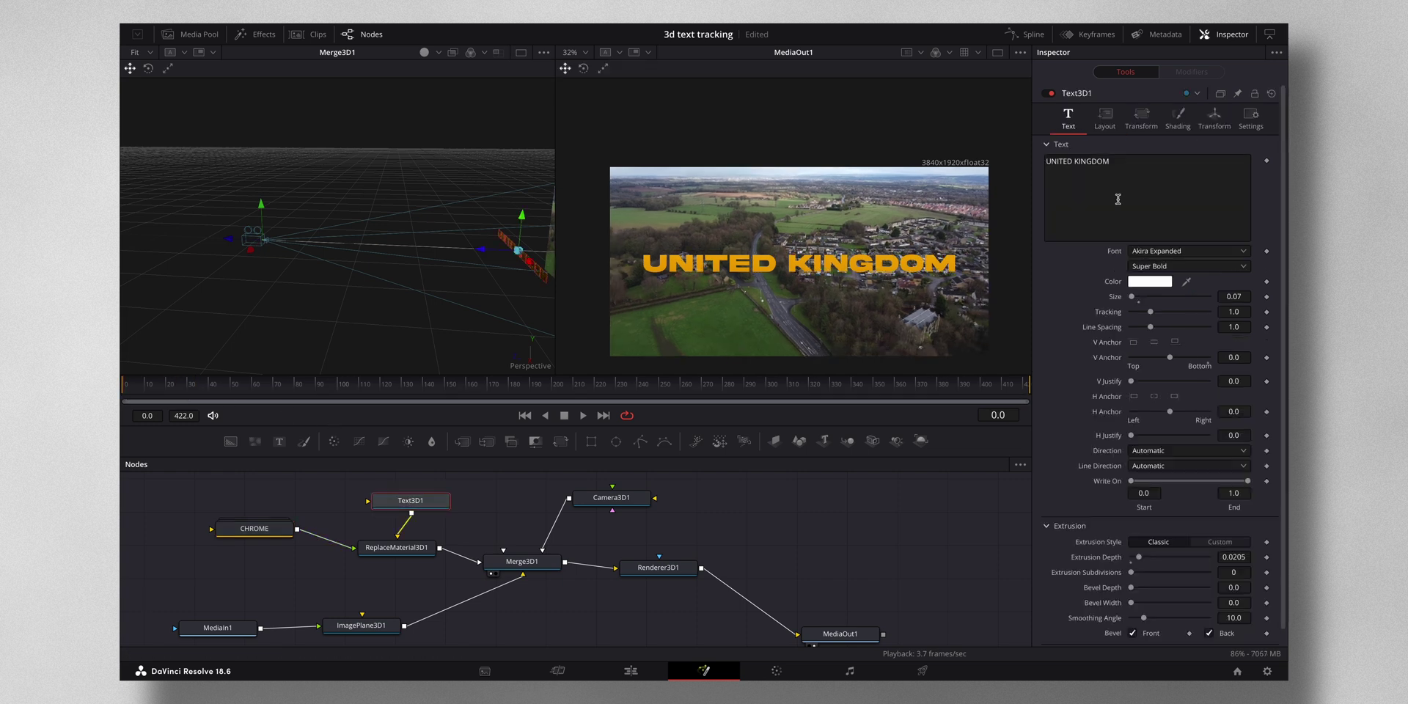
left_click(1215, 117)
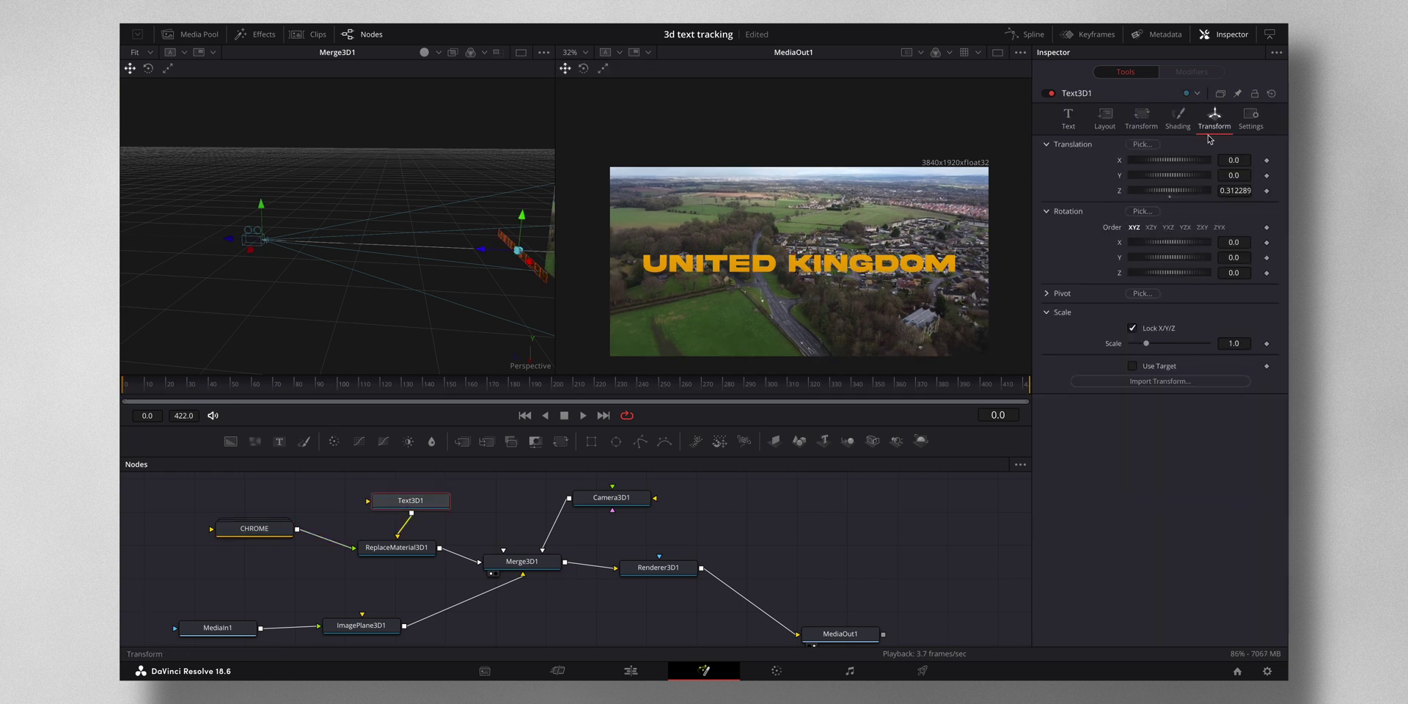
left_click(1266, 160)
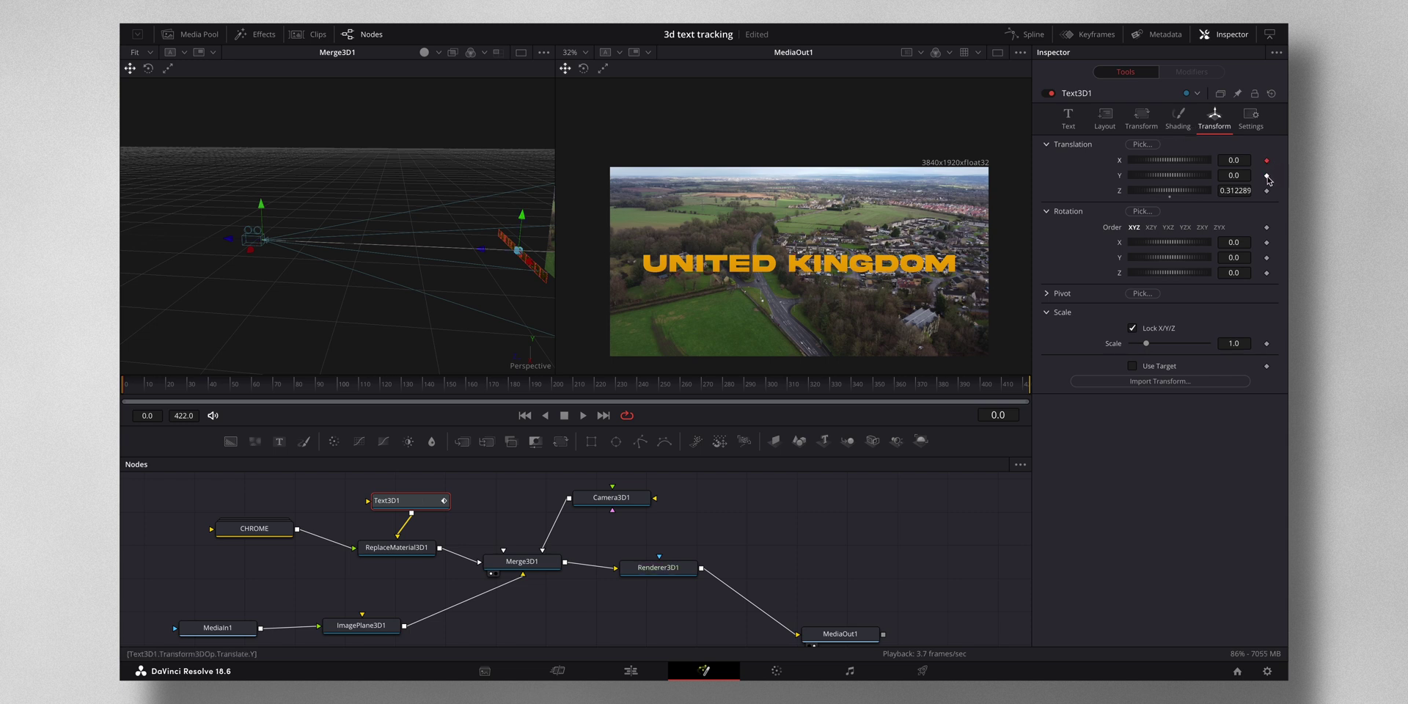
left_click(1266, 176)
left_click(1266, 191)
At frame 314, set the text's translation to X 0.074, Y 0.004 and Z 1.38, and scrub back through the animation
left_click_drag(368, 390, 370, 391)
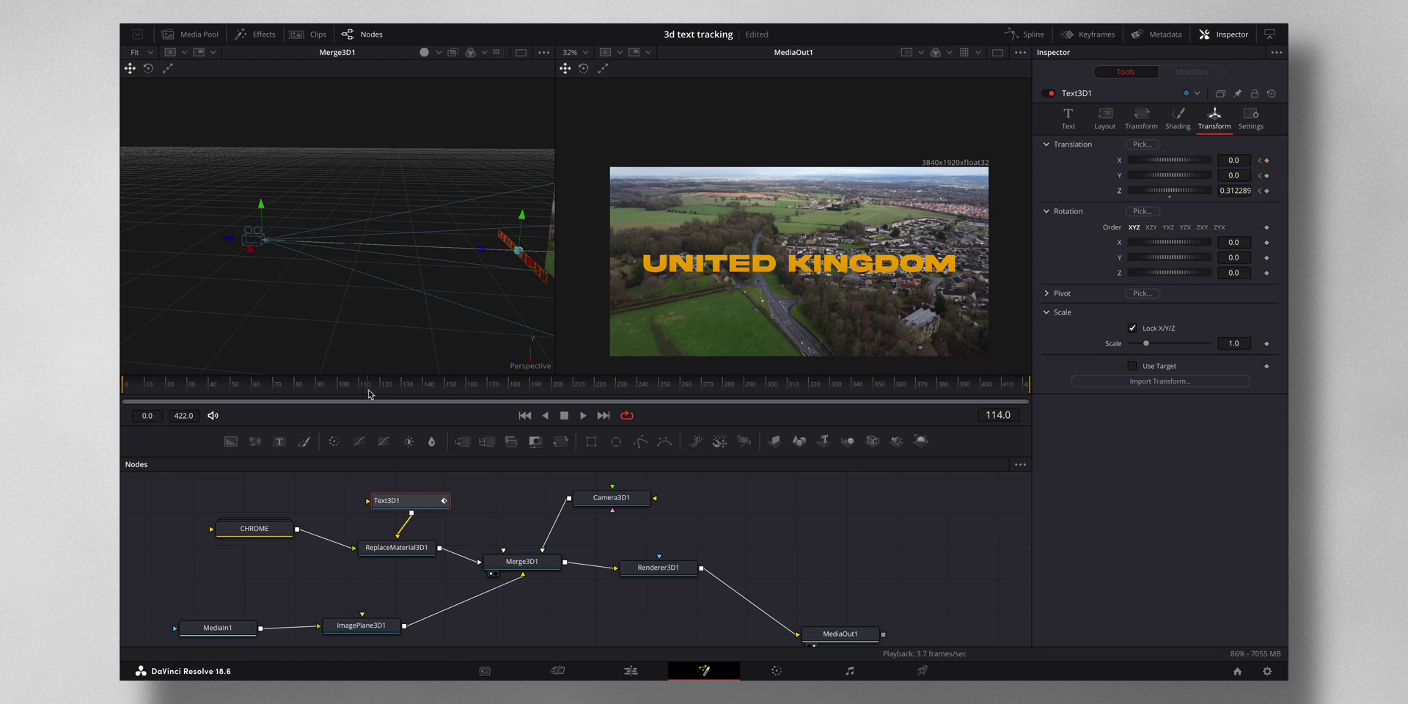
left_click_drag(1152, 191, 1167, 193)
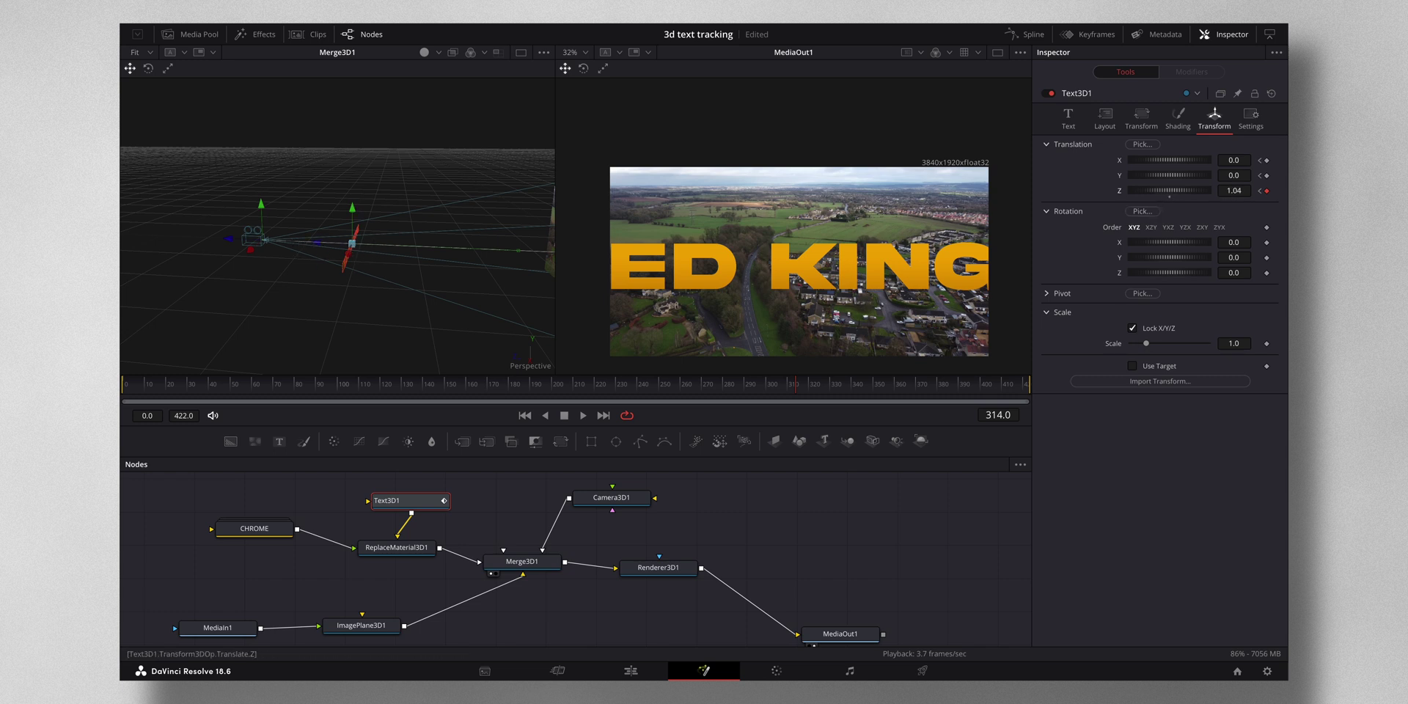
left_click_drag(1234, 190, 1249, 190)
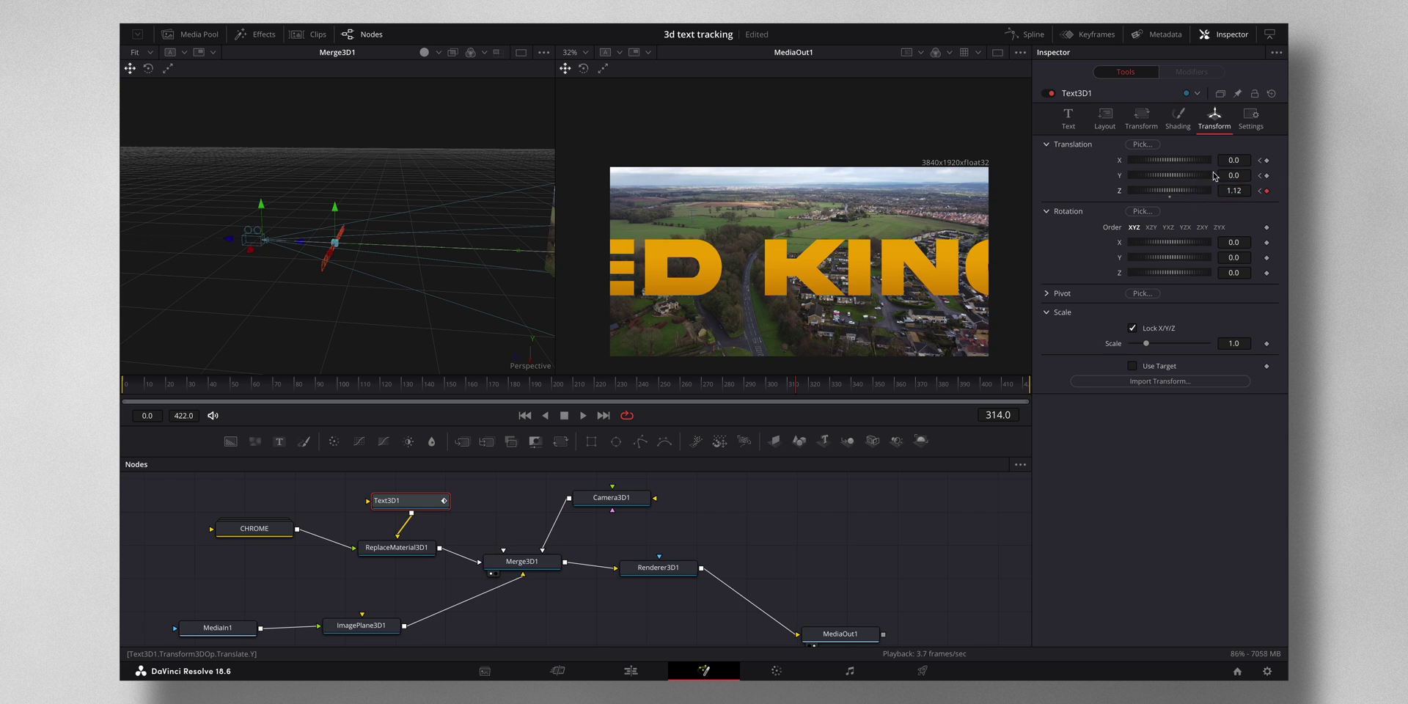
left_click_drag(1233, 159, 1248, 192)
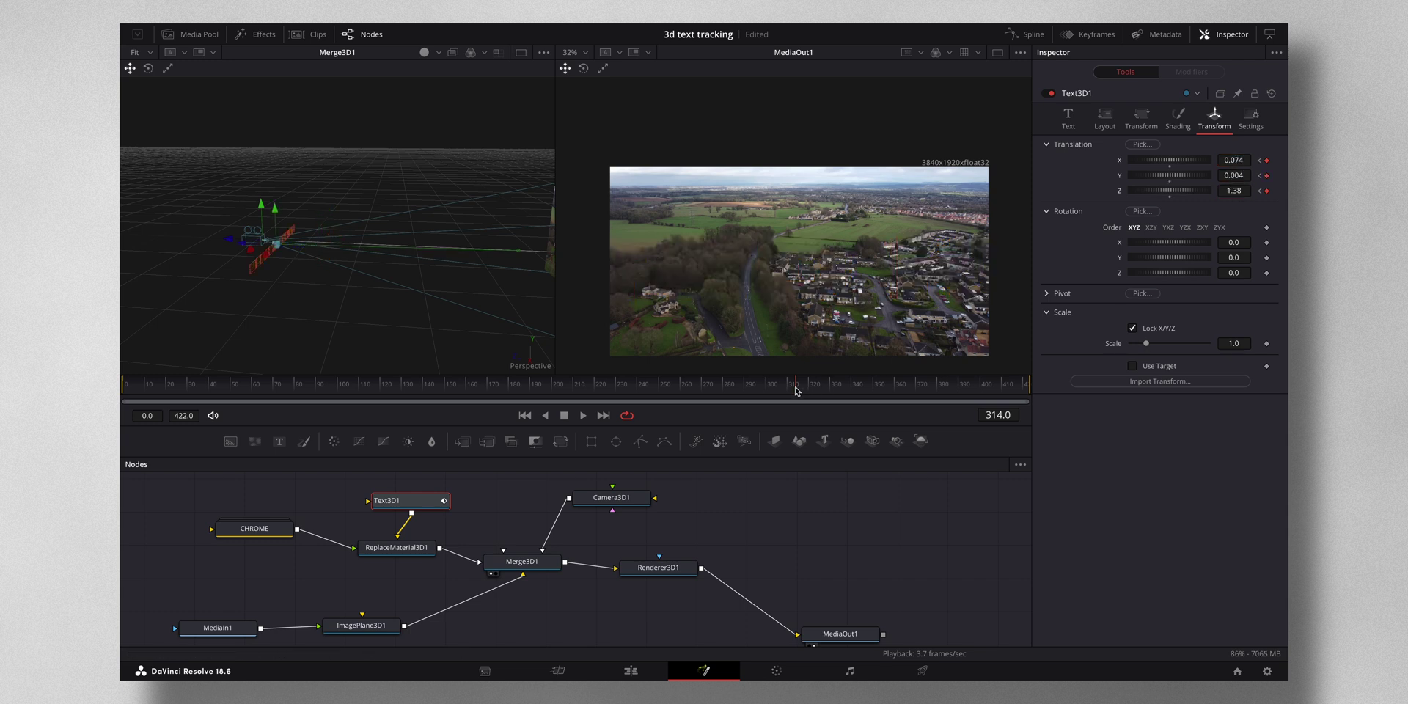
left_click(676, 389)
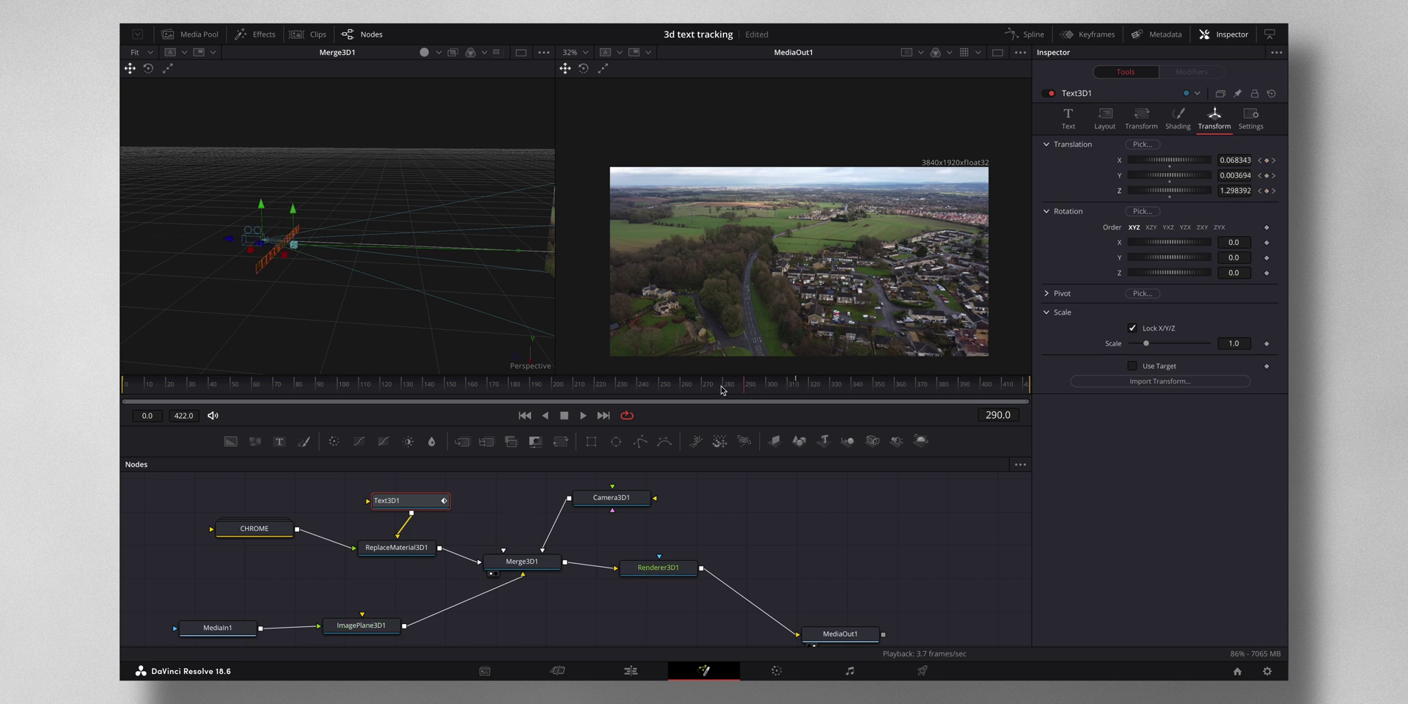
left_click_drag(676, 389, 143, 371)
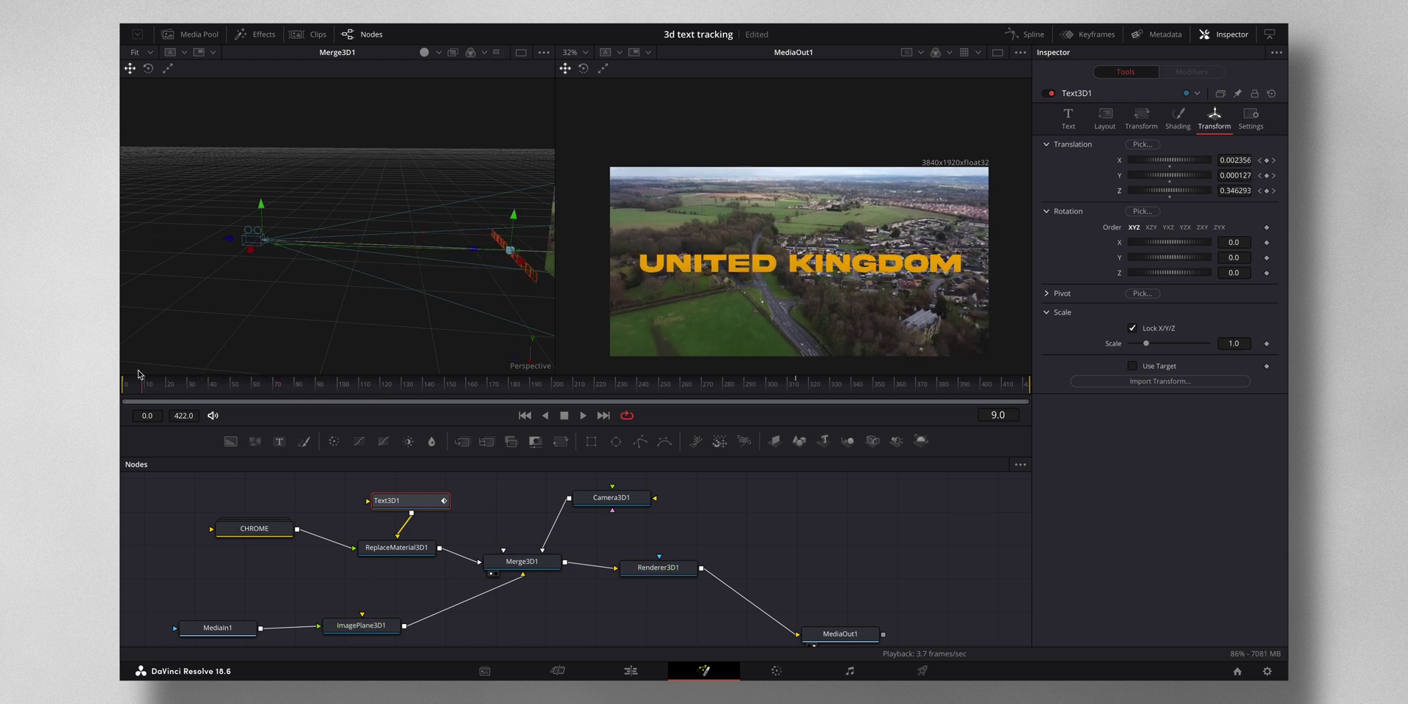
Smooth all the X, Y and Z offset keyframes of Text3D1 in the spline editor and scrub through the motion
left_click(1031, 35)
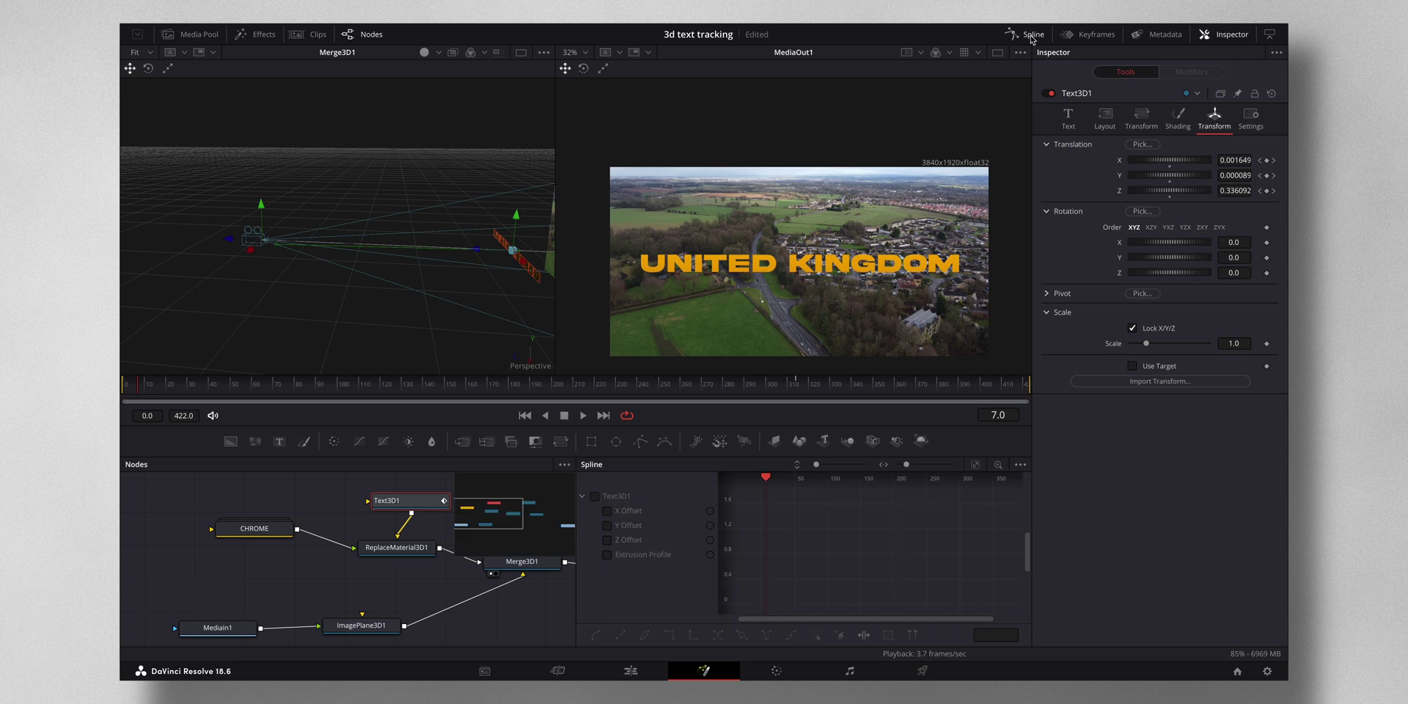
left_click(594, 496)
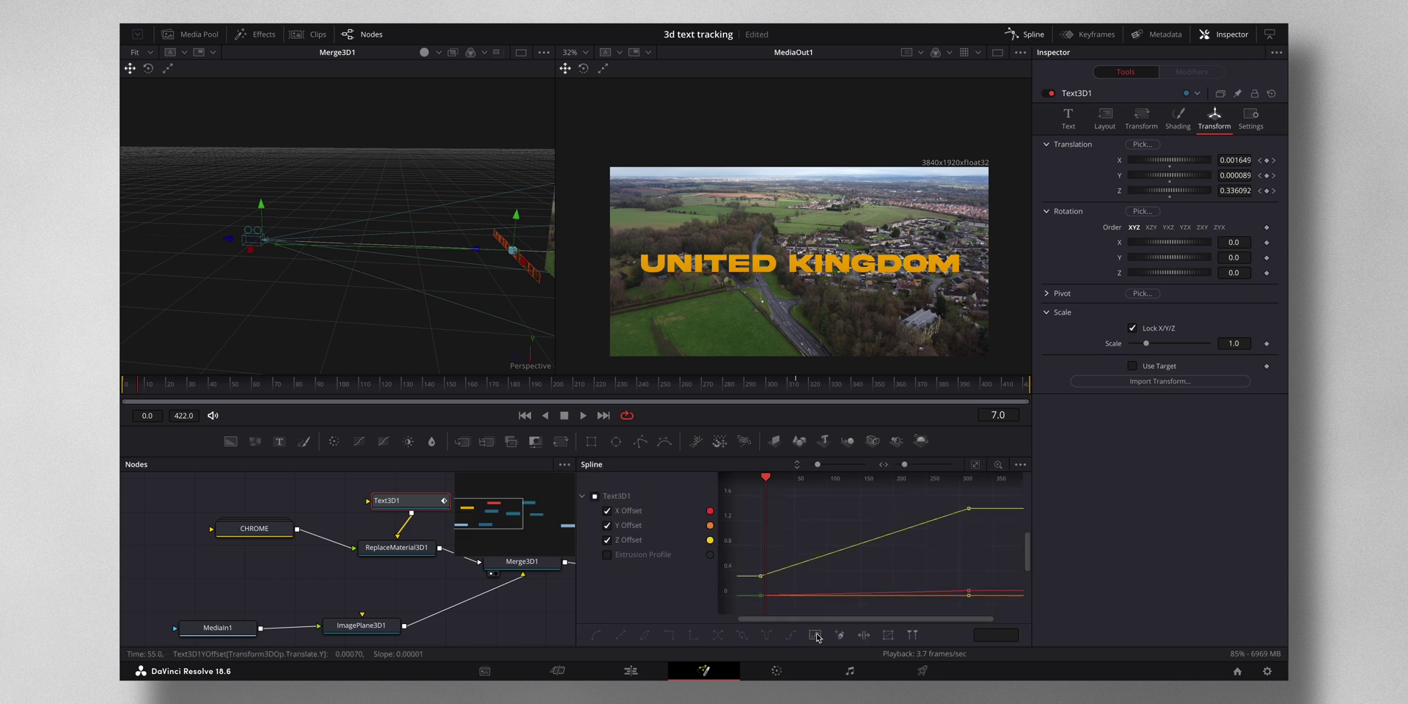
left_click(814, 637)
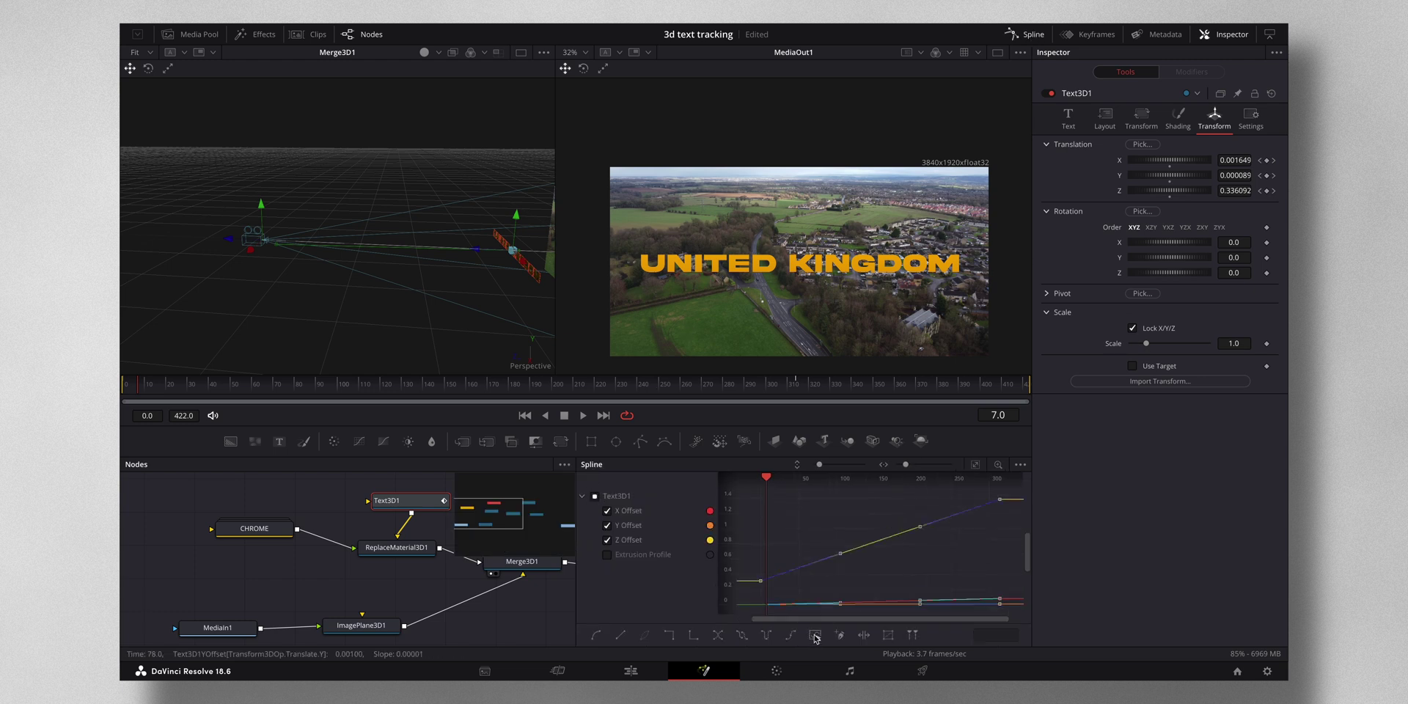
left_click(596, 637)
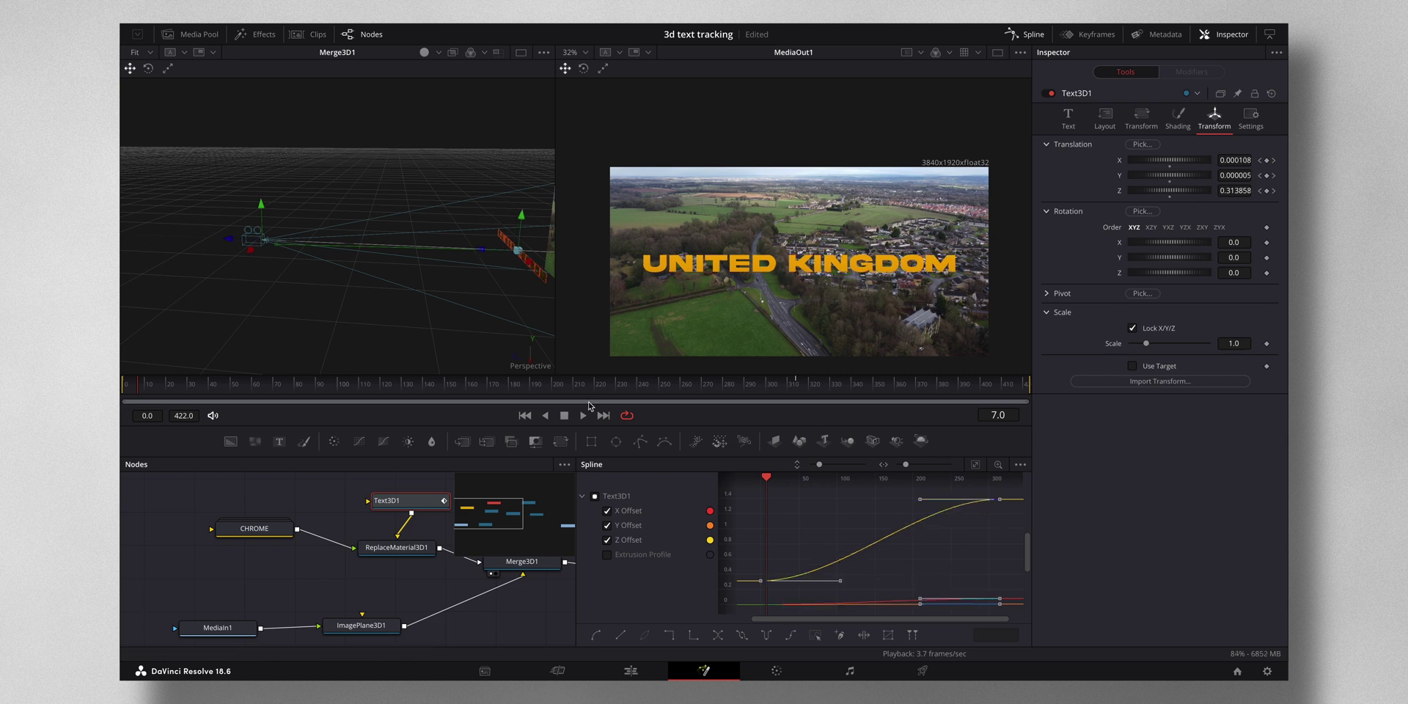
left_click_drag(137, 386, 824, 393)
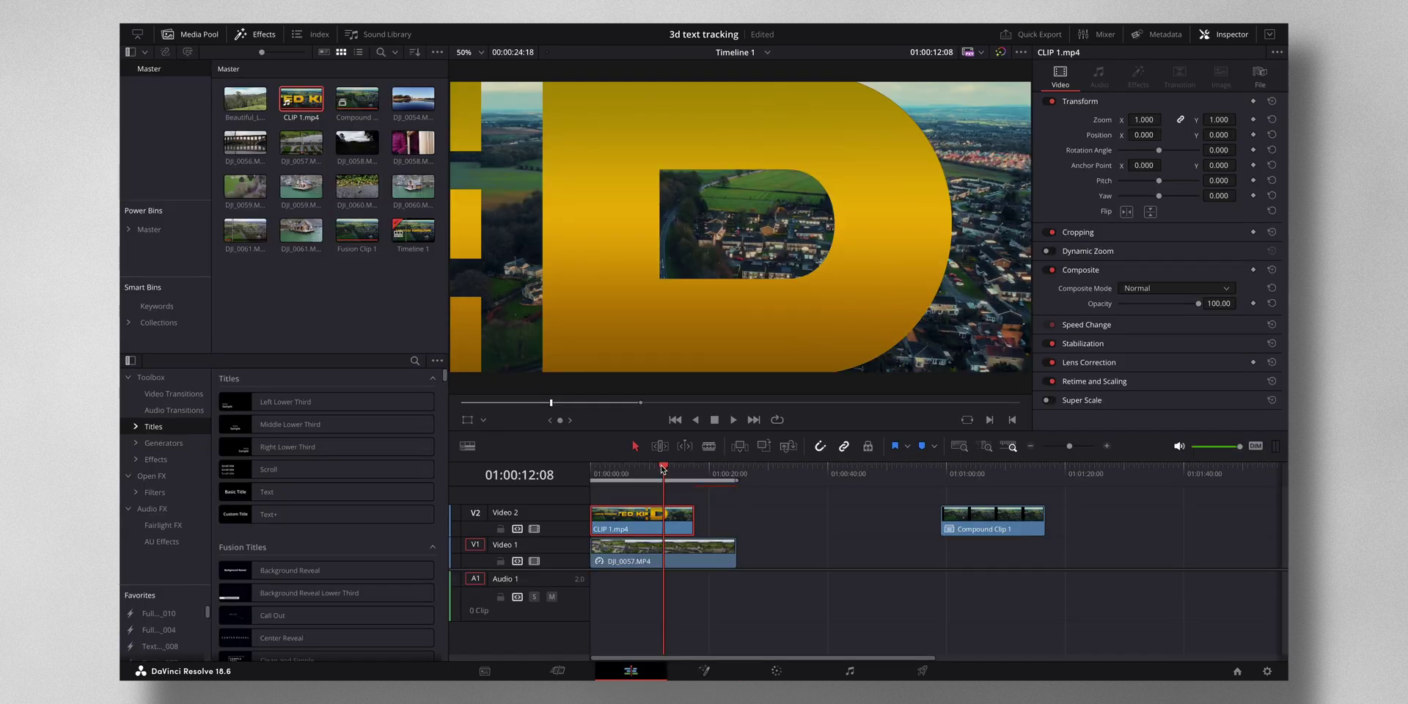
Park the timeline playhead at 01:00:12:05 on CLIP 1.mp4 and switch to the Color page
mouse_move(663, 470)
left_mouse_down()
mouse_move(599, 471)
mouse_move(659, 473)
left_mouse_up()
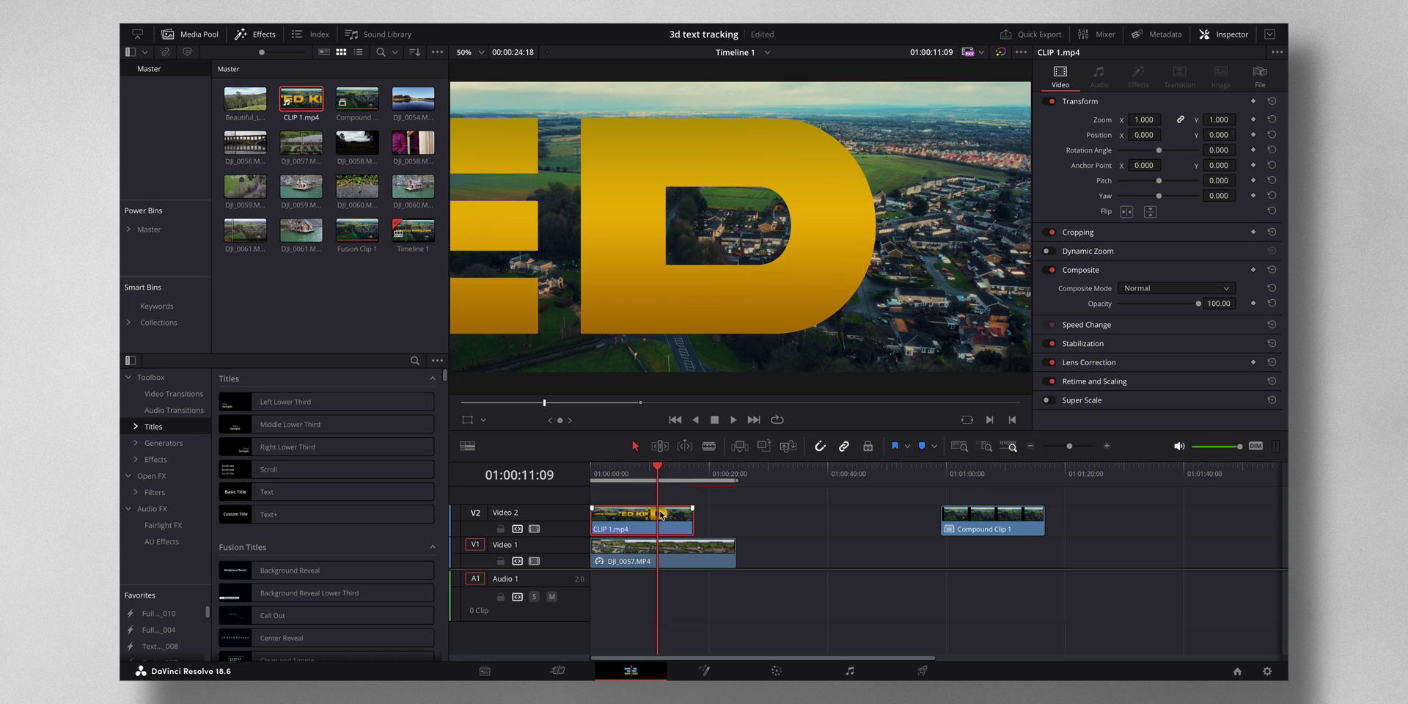
left_click_drag(659, 469, 666, 470)
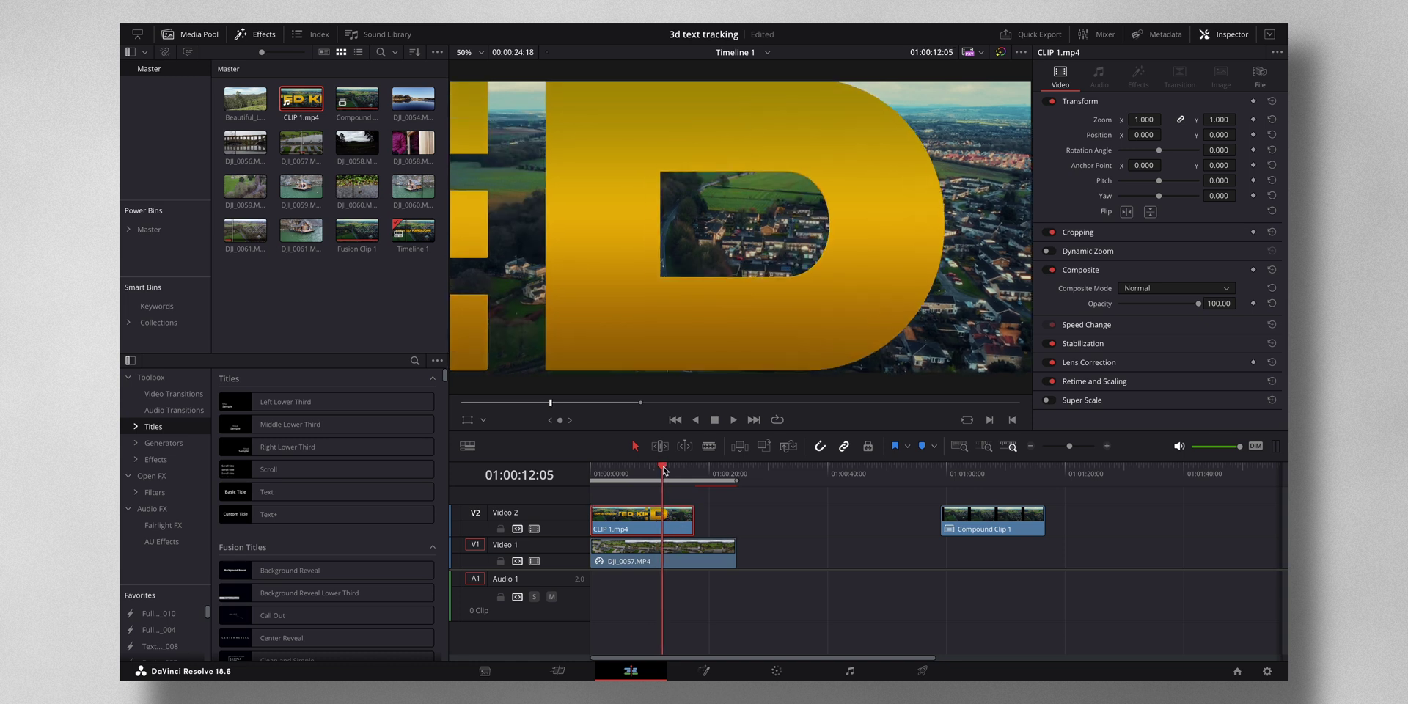
left_click(777, 671)
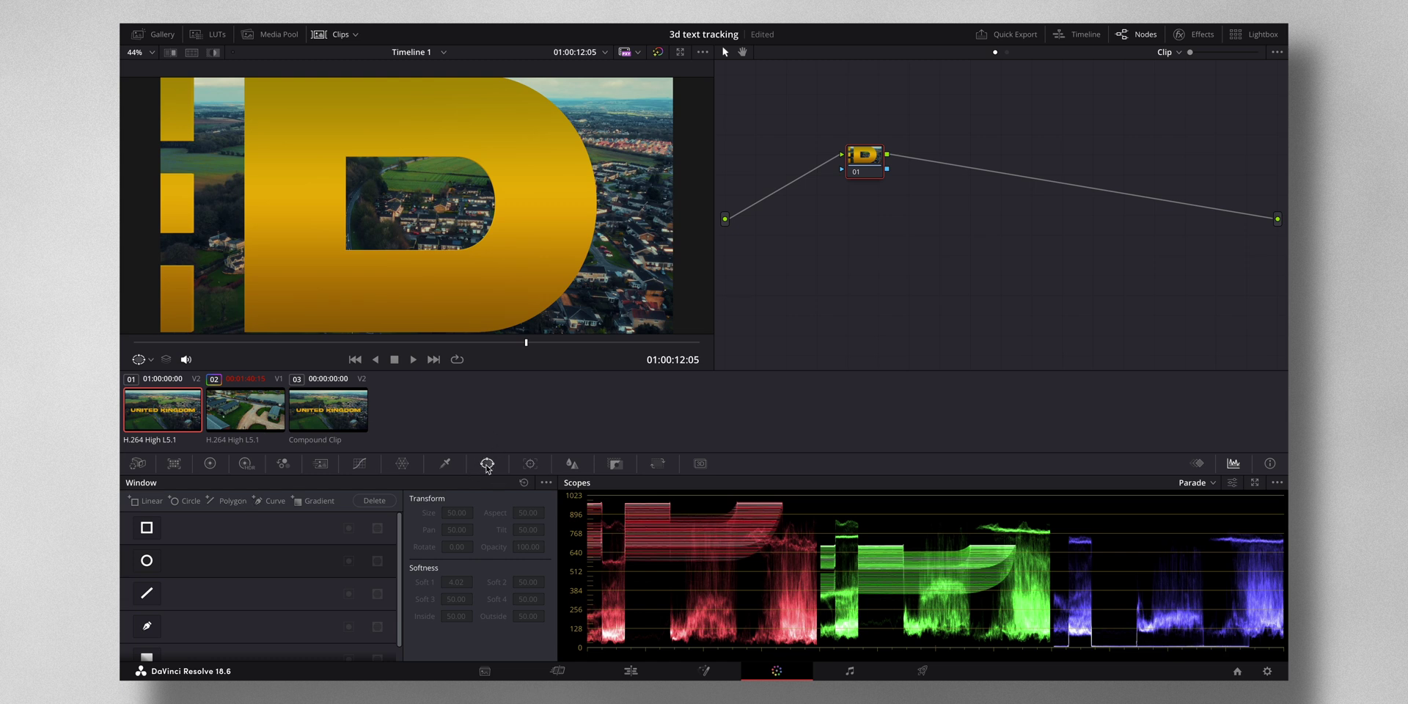
Draw a closed curve window around the inner opening of the letter D, with a curved right side
left_click(146, 626)
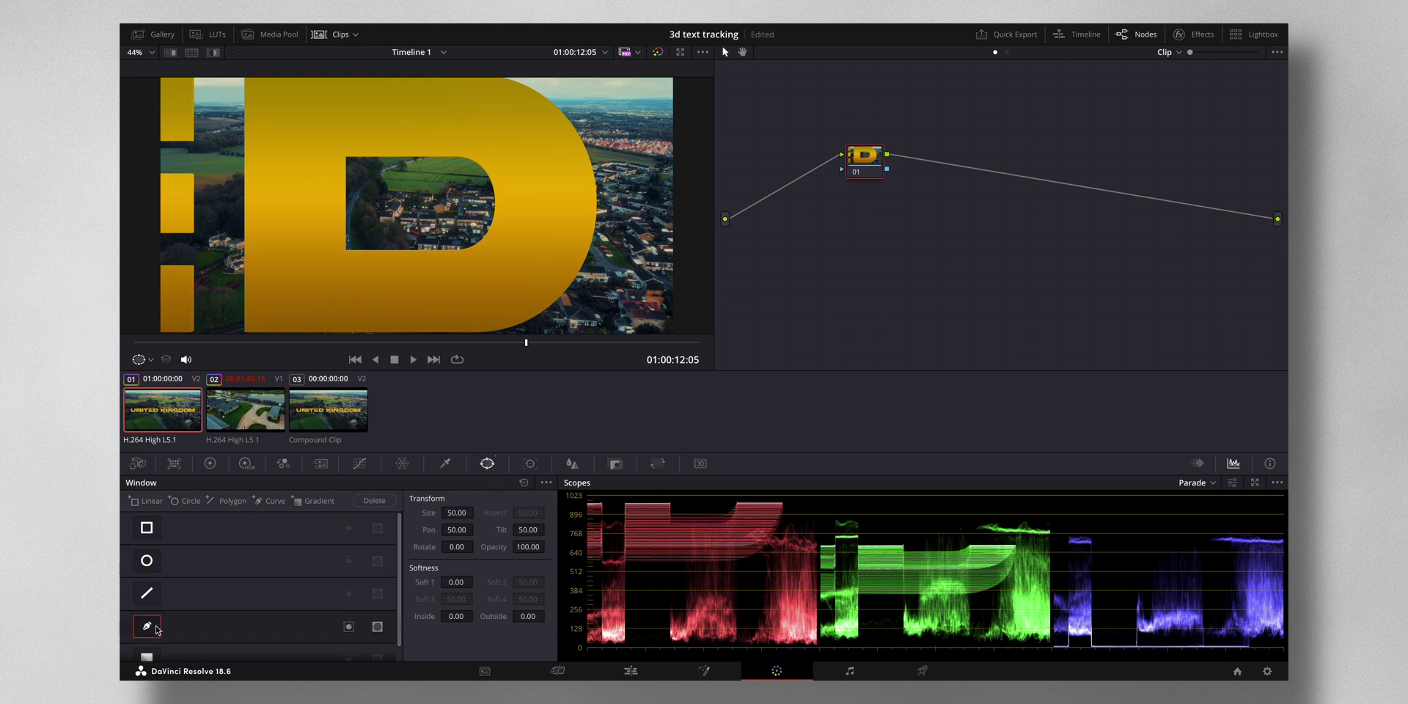
left_click(345, 153)
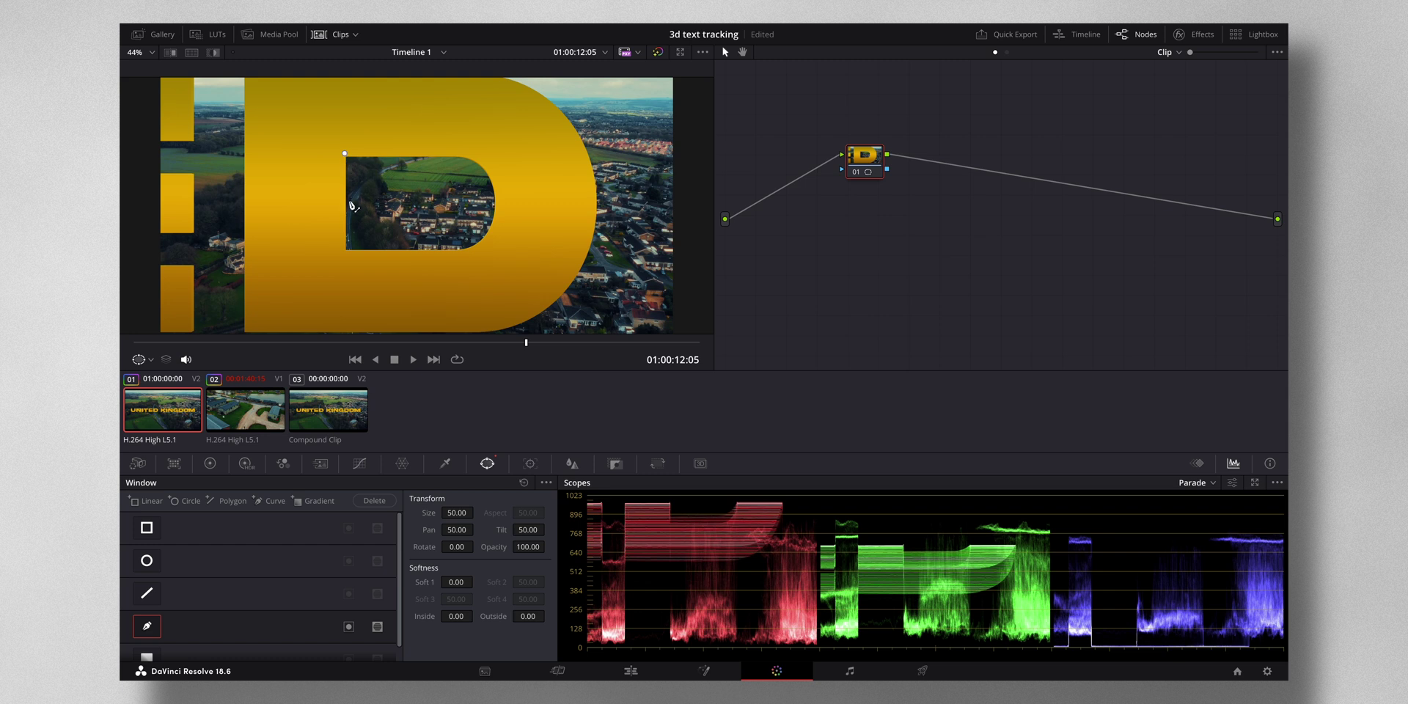
left_click(345, 251)
left_click(462, 252)
left_click_drag(498, 205, 503, 173)
left_click(461, 158)
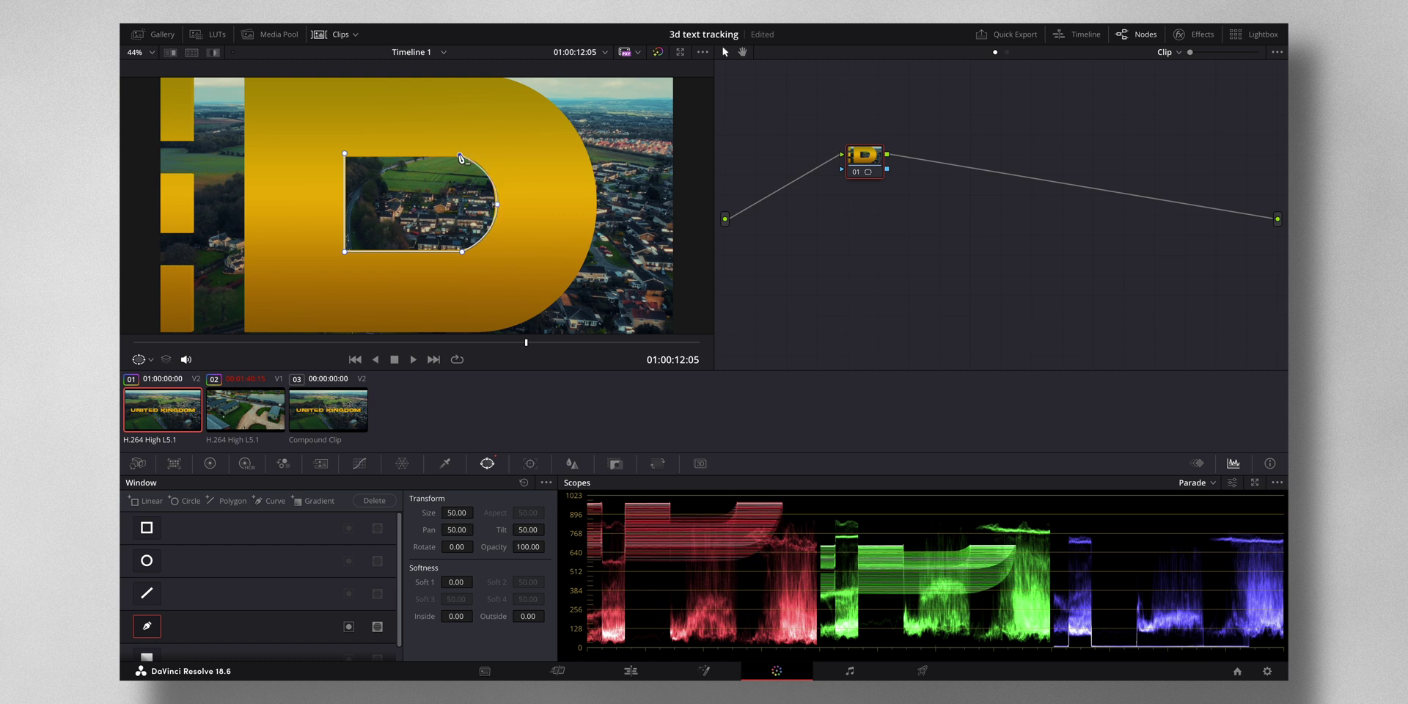
left_click(346, 156)
Refine the window outline to the D's opening by adding a point on the upper curve and adjusting the lower points
scroll(421, 187, "up", 3)
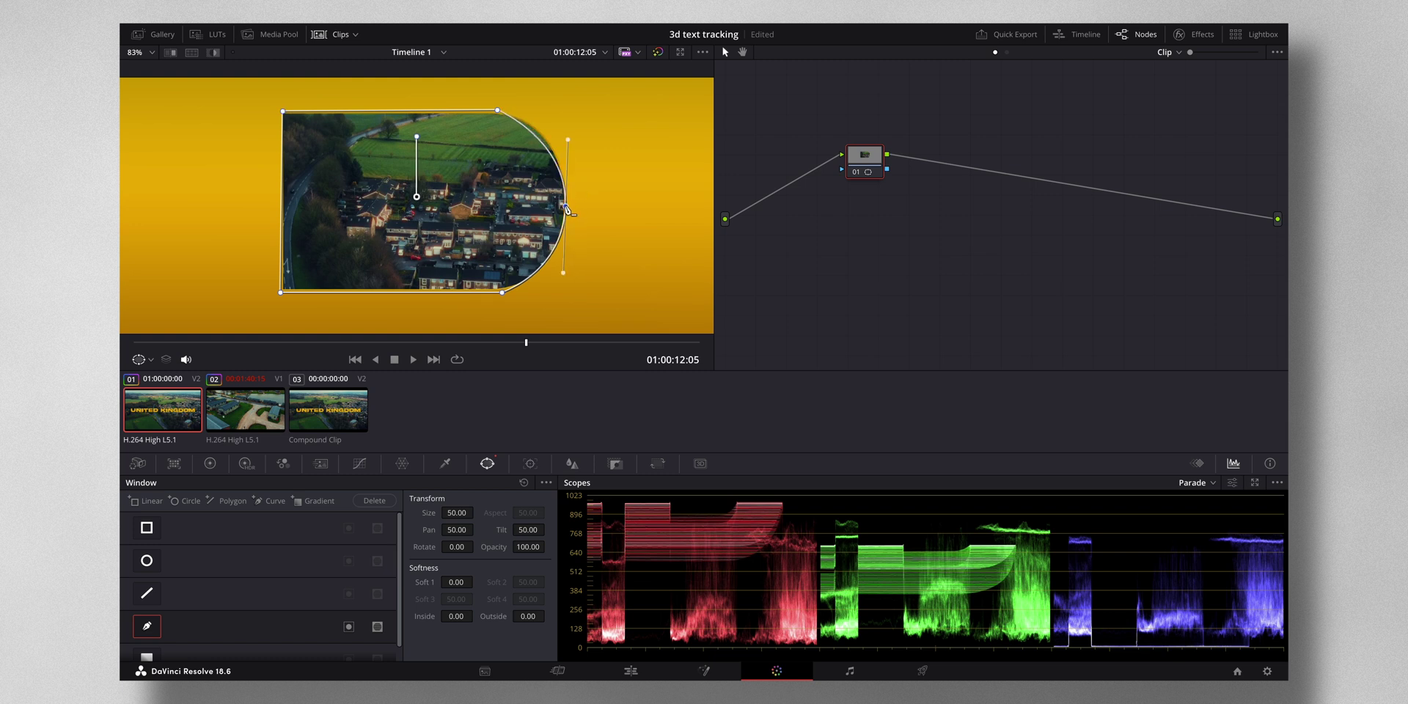
left_click(541, 143)
left_click_drag(543, 146, 547, 142)
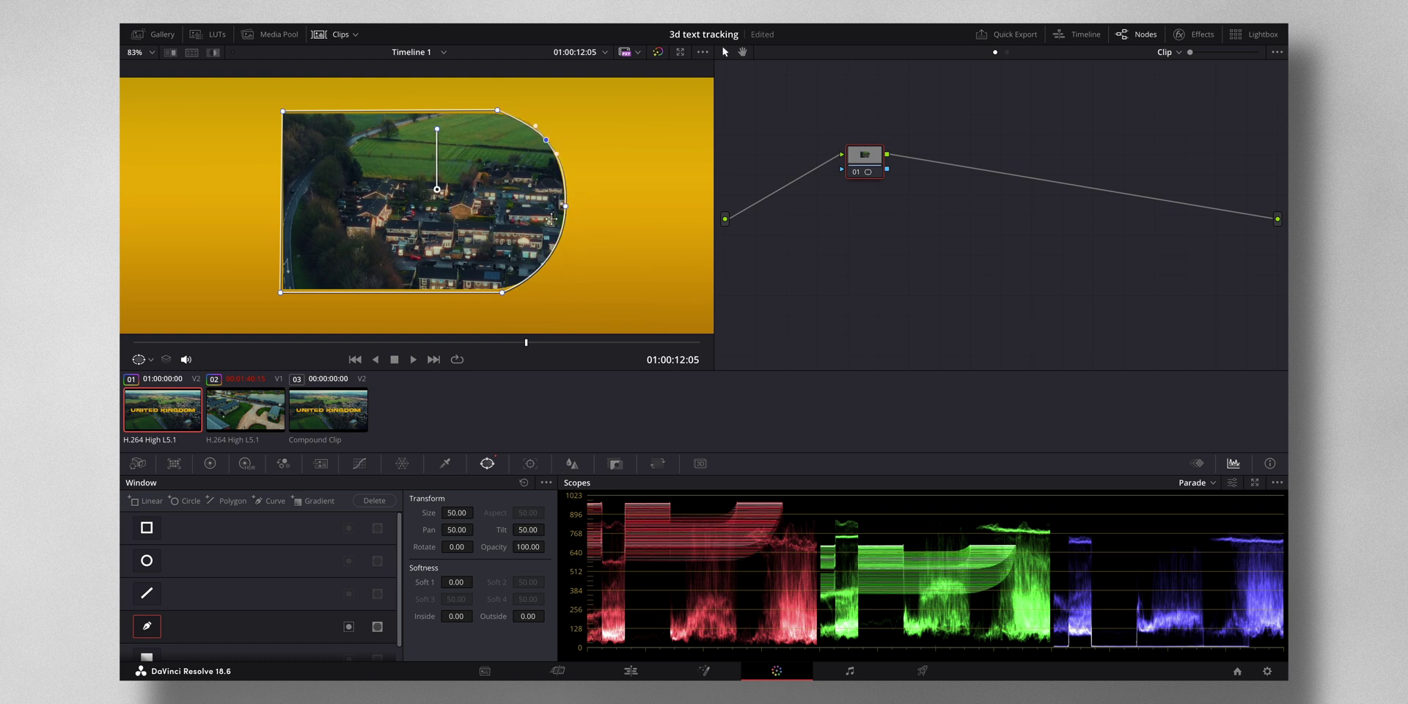
left_click_drag(502, 293, 500, 290)
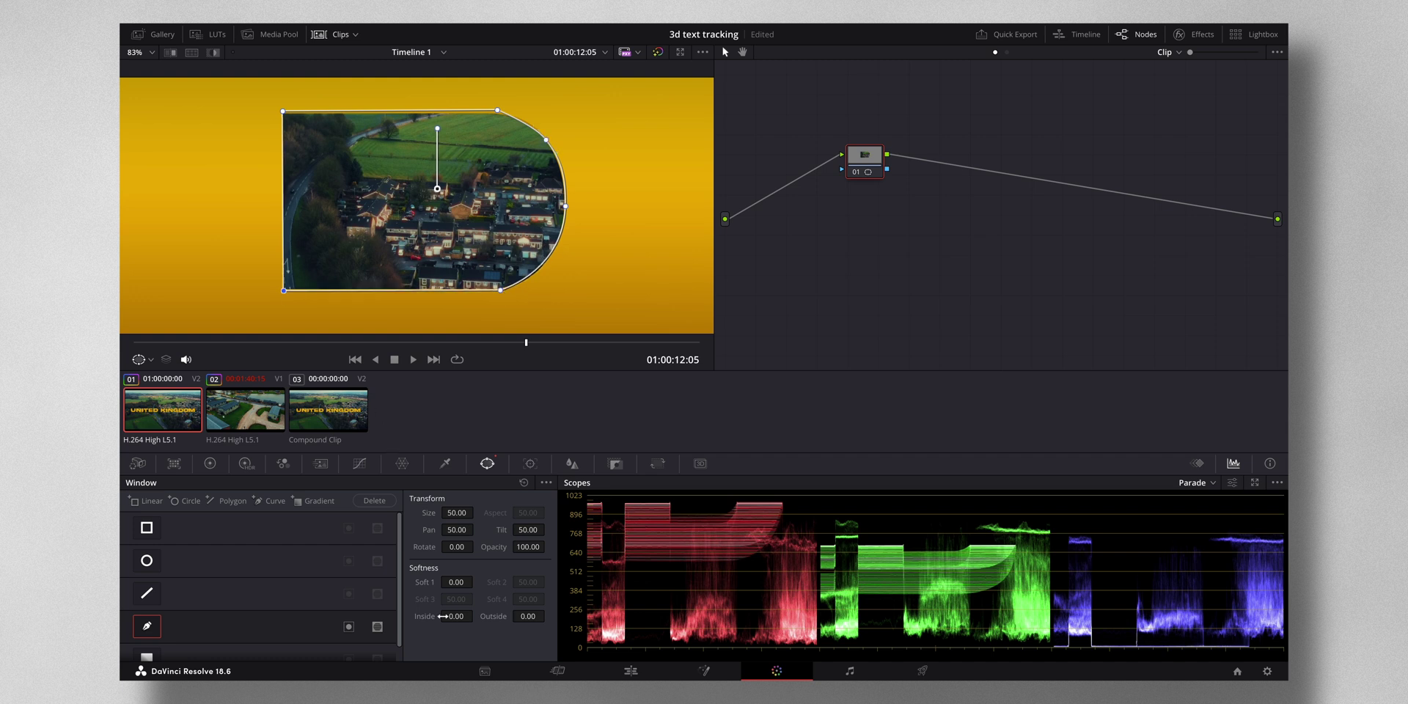
Set the window softness to Inside 2.42 and Outside 1.36, turn on the highlight view, and invert the window
left_click_drag(450, 616, 549, 616)
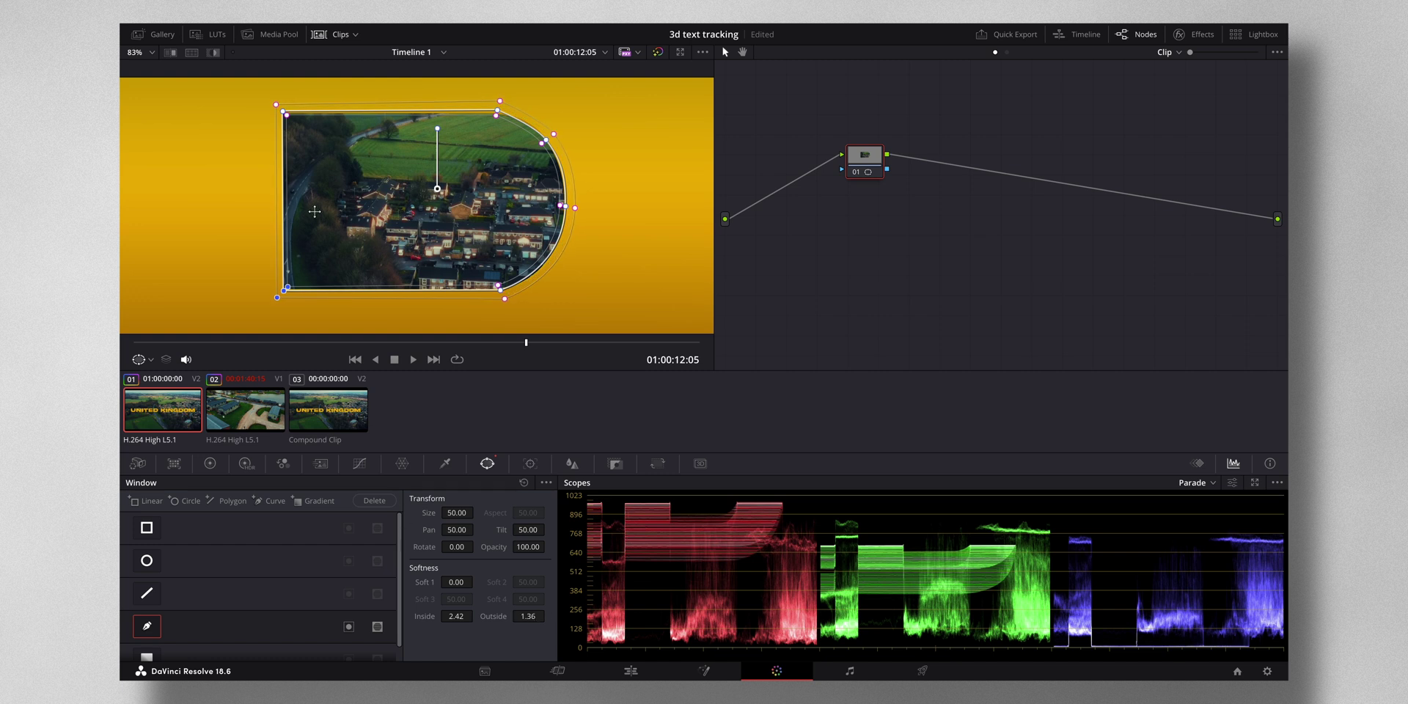
left_click(214, 53)
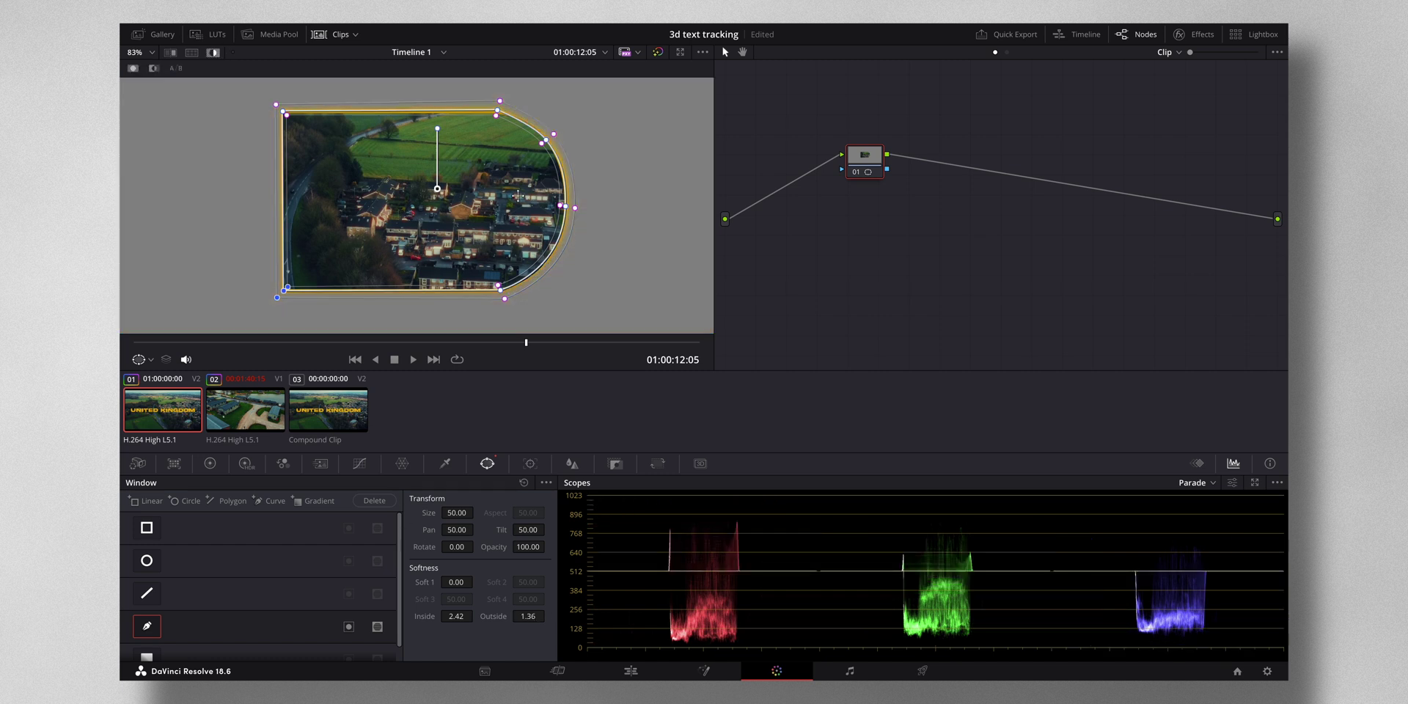
left_click(350, 627)
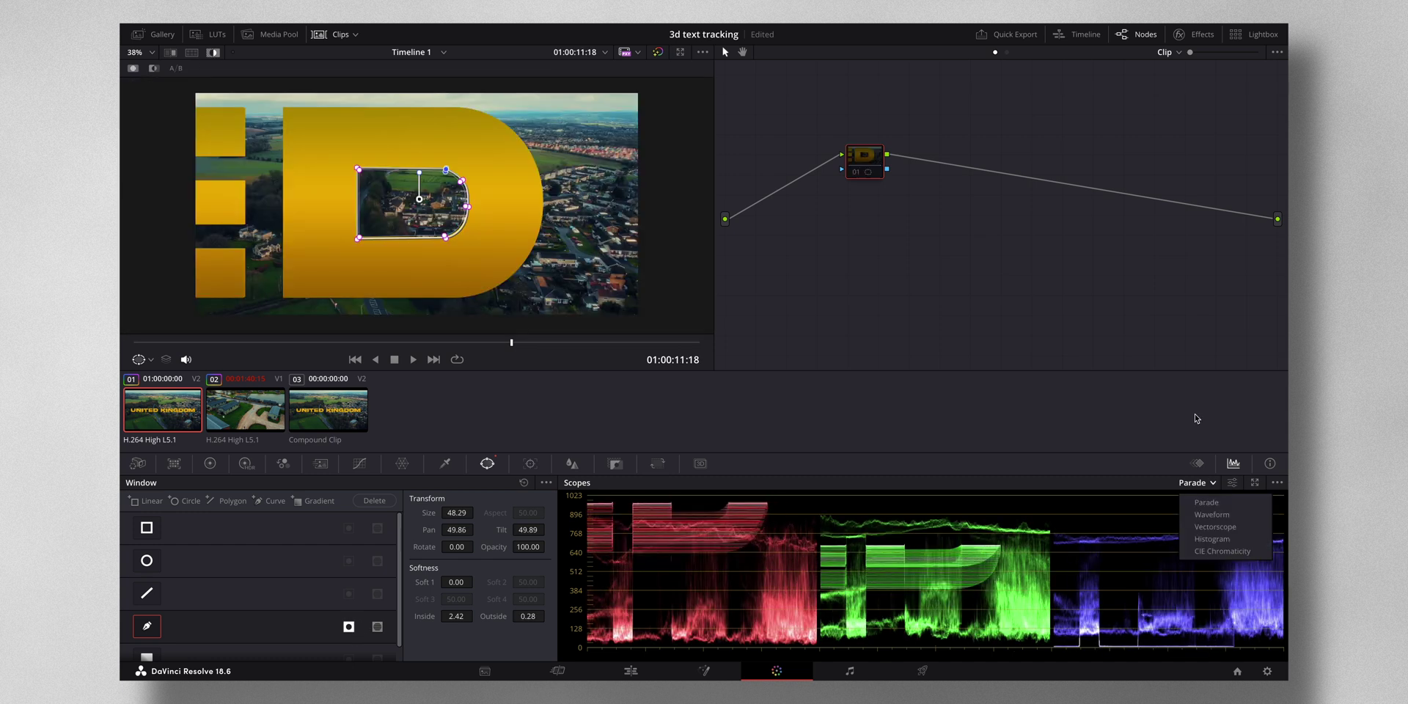
With the keyframes shown, at 01:00:11:03 set the window's size to 33.47 and fit it to the D's opening at Pan 48.20, Tilt 49.85
left_click(1197, 463)
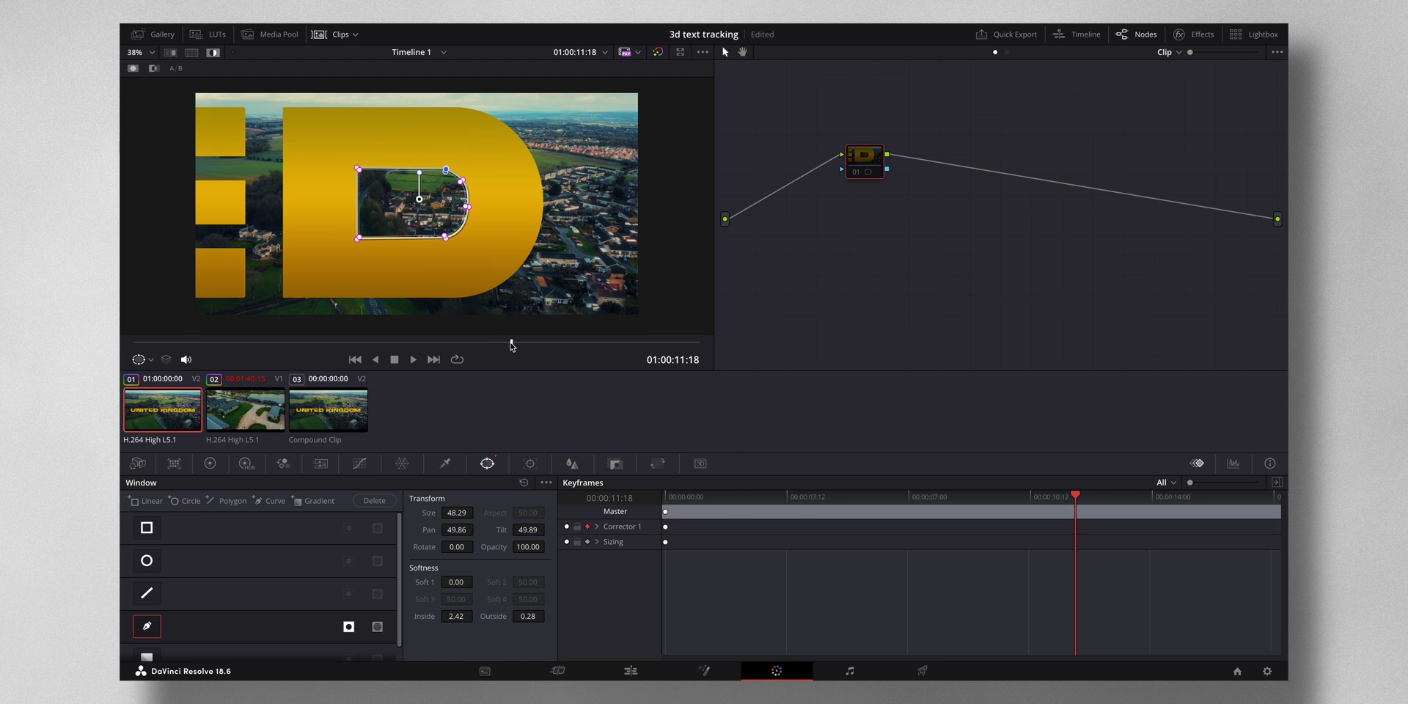
left_click_drag(511, 342, 492, 342)
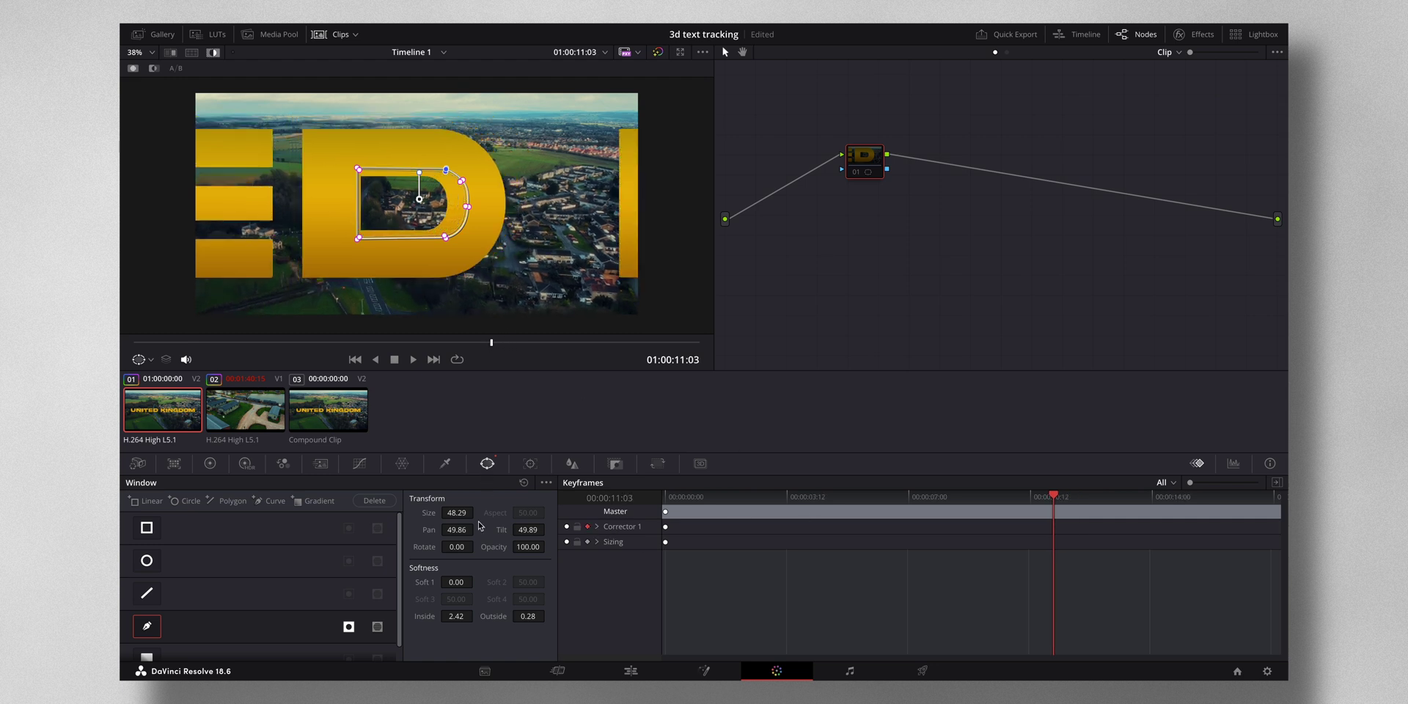
left_click_drag(456, 512, 424, 512)
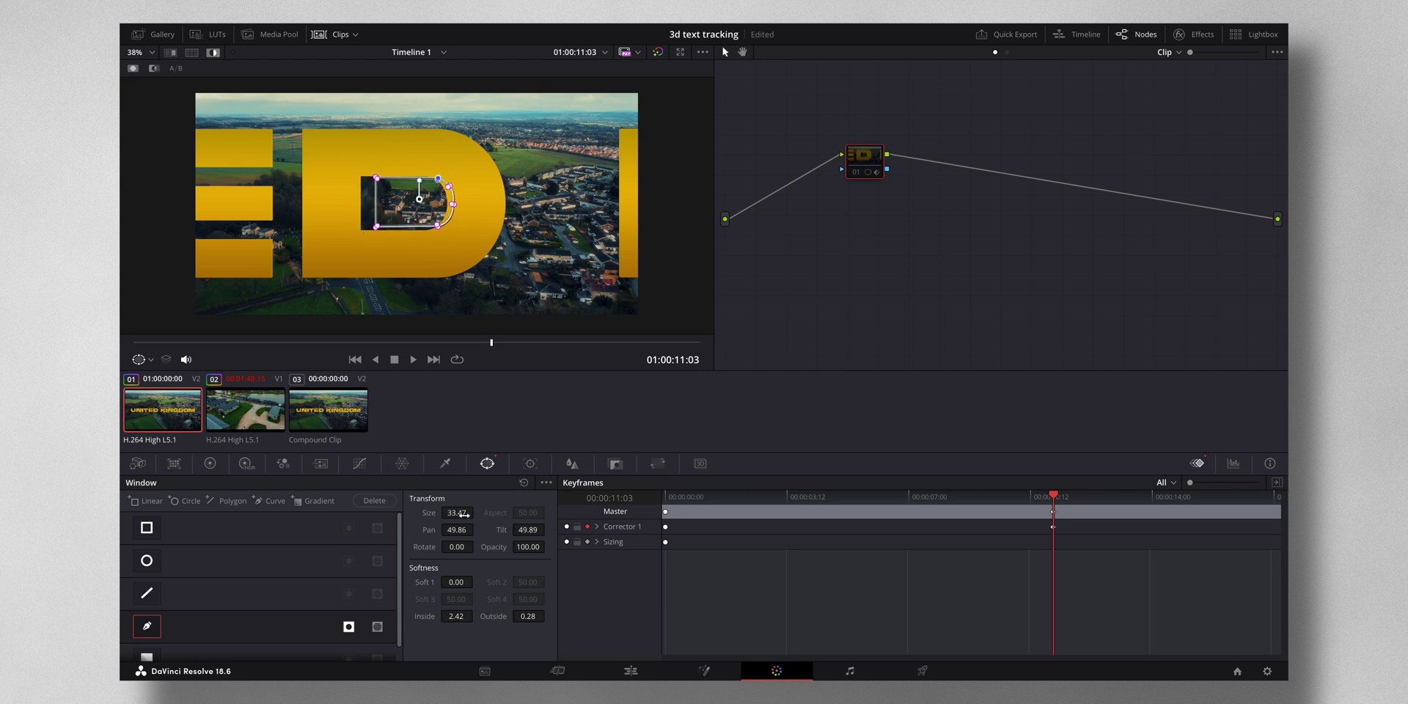
left_click_drag(417, 199, 402, 199)
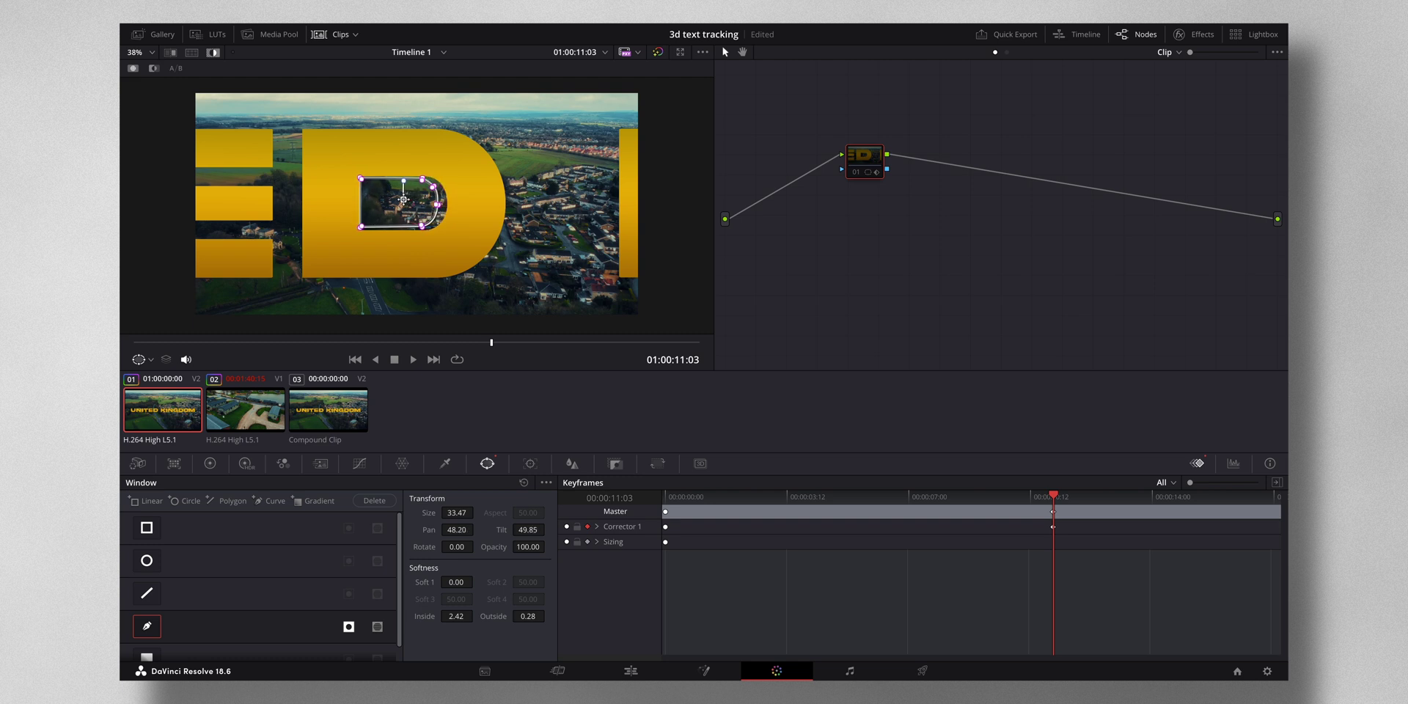
Match the window to the D's opening at 01:00:11:03 with Size 37.33, Pan 48.85, and at 01:00:11:16 with Size 47.63, Pan 49.62, Tilt 49.92
left_click_drag(454, 513, 476, 512)
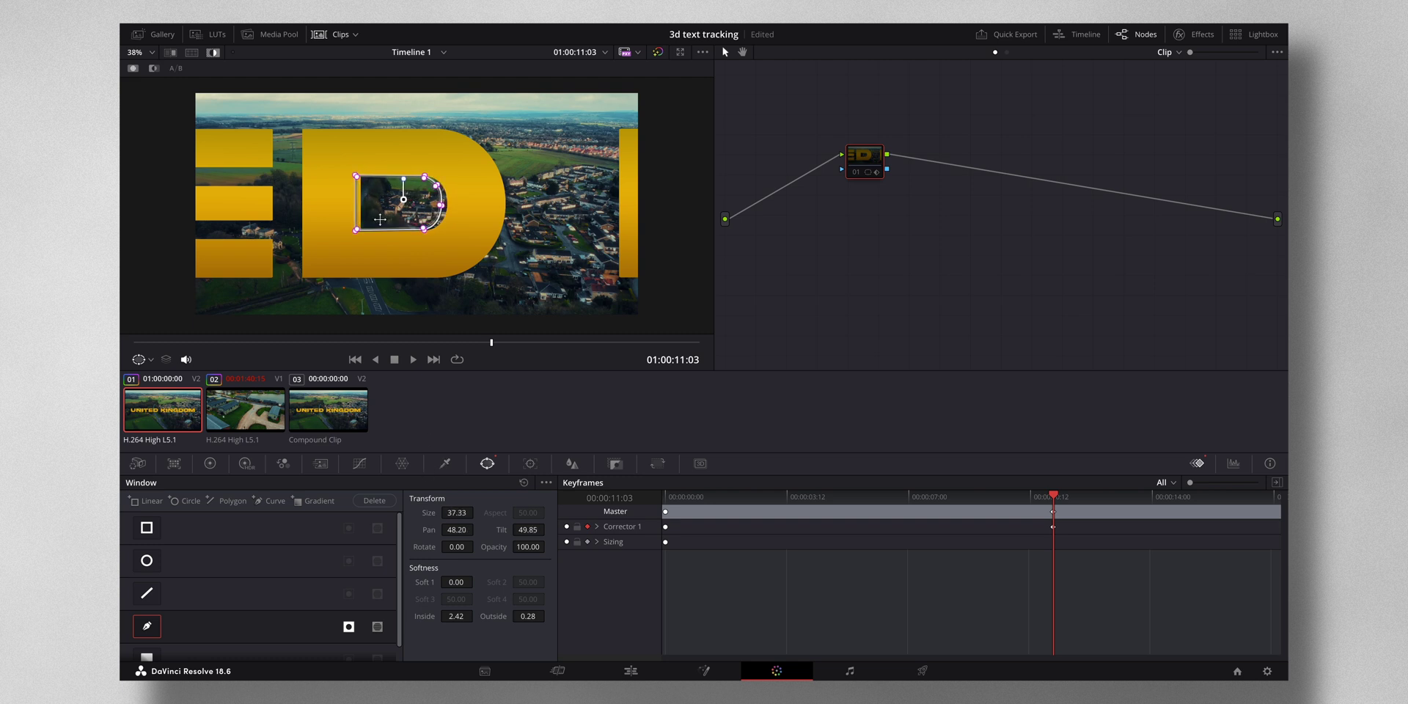
left_click_drag(404, 195, 410, 199)
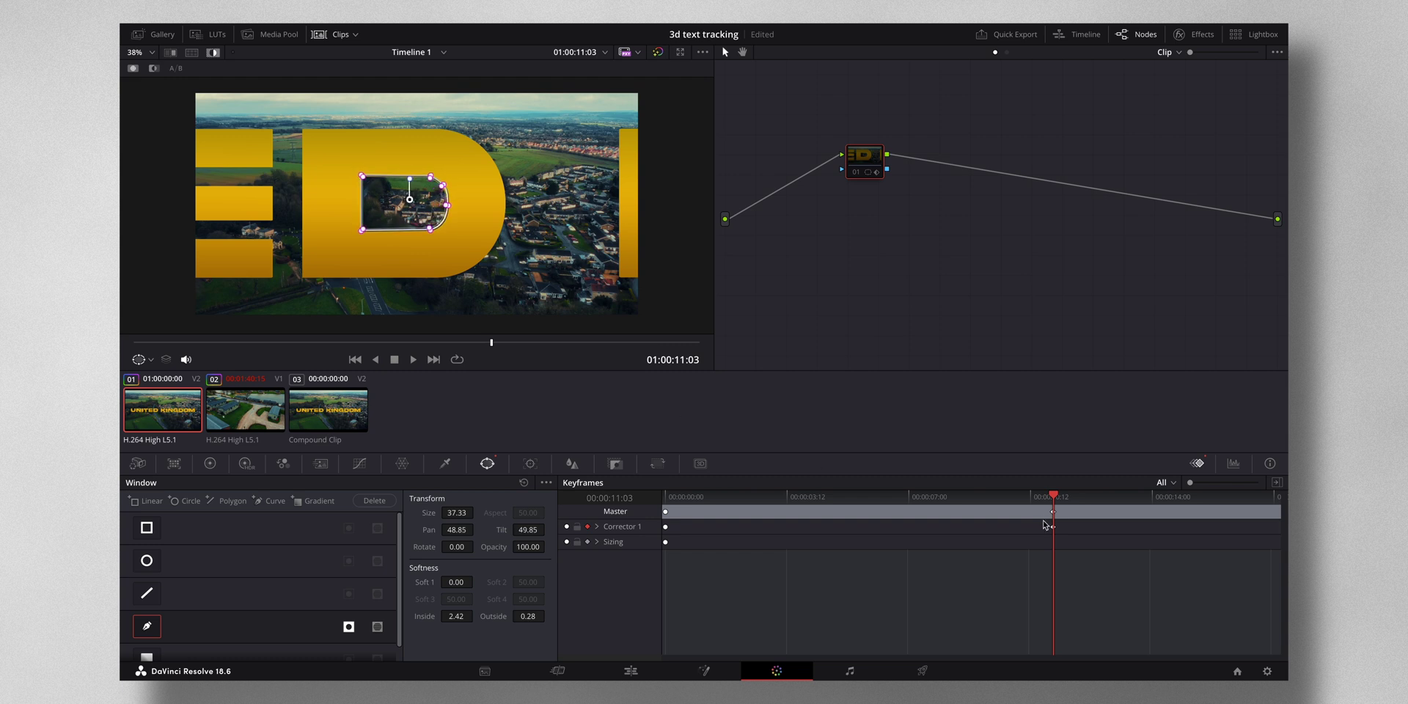
left_click_drag(1054, 501, 1072, 498)
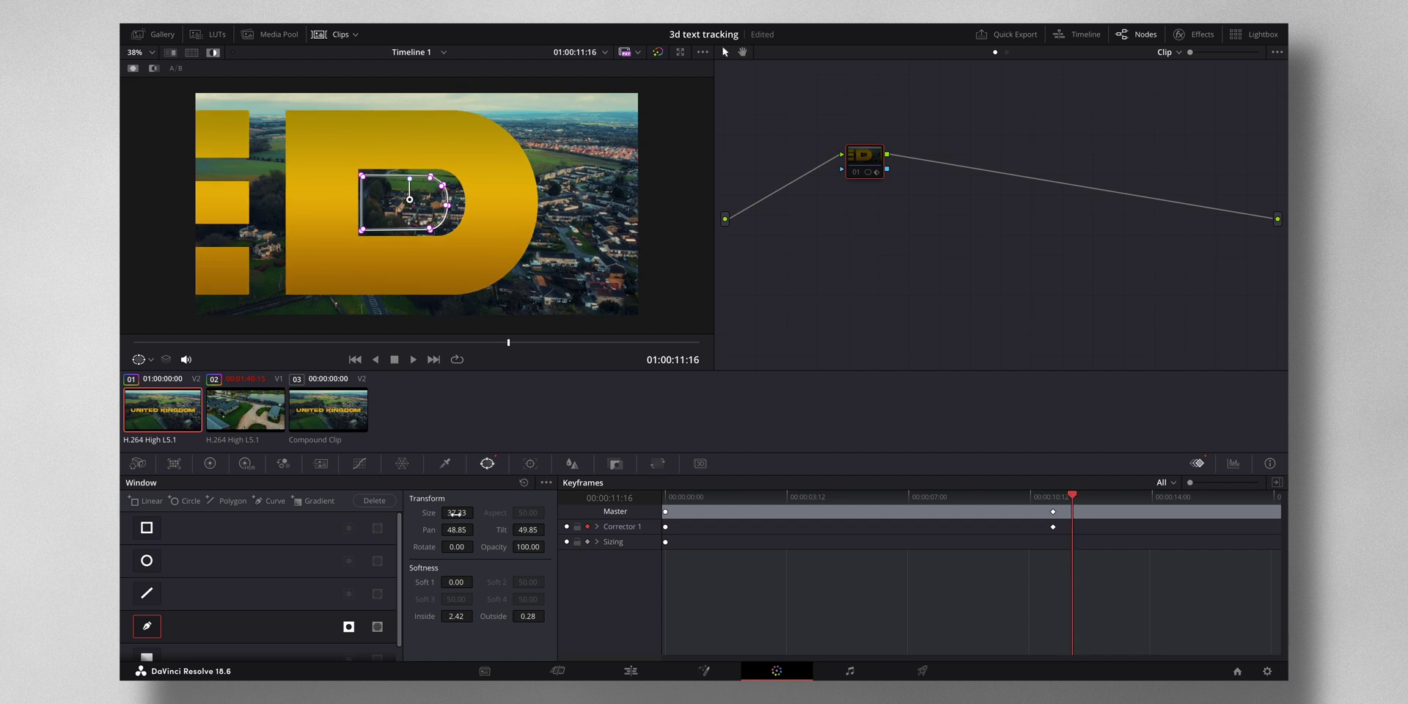
left_click_drag(456, 513, 476, 512)
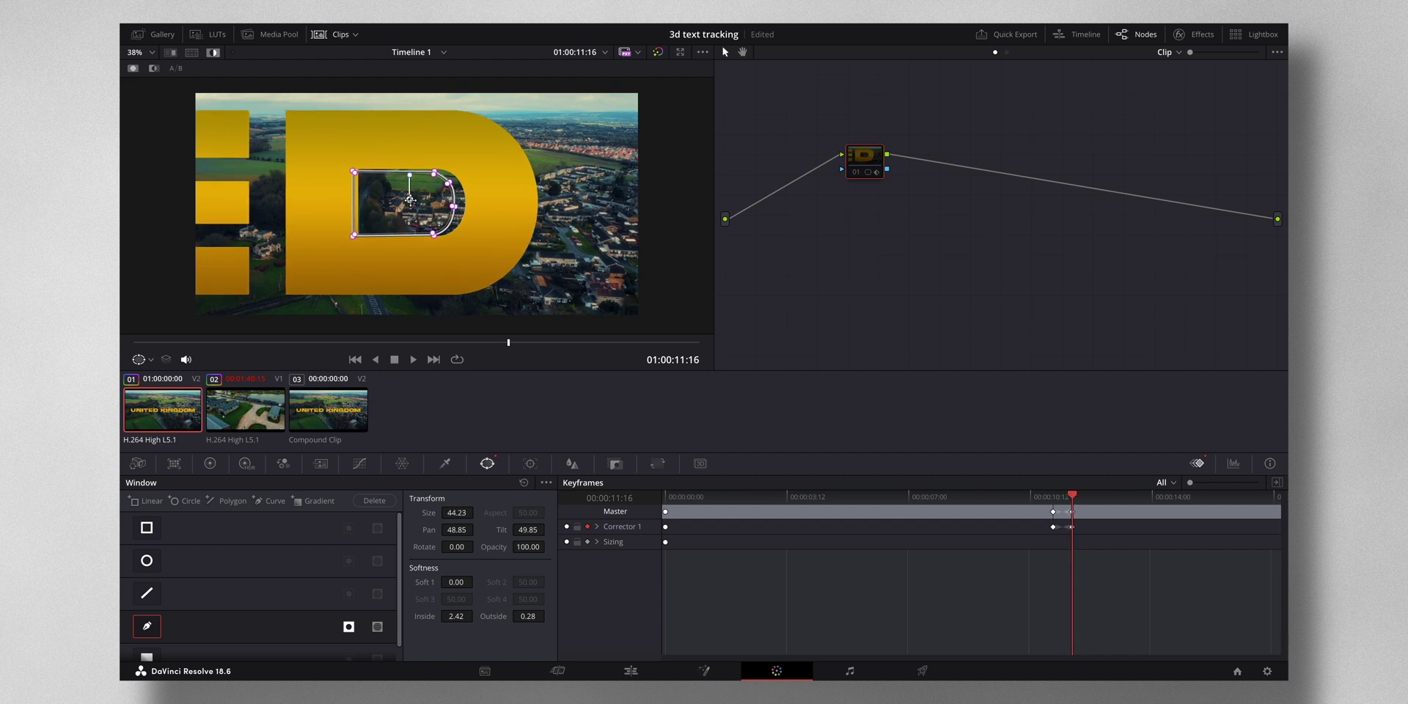
left_click_drag(410, 199, 416, 198)
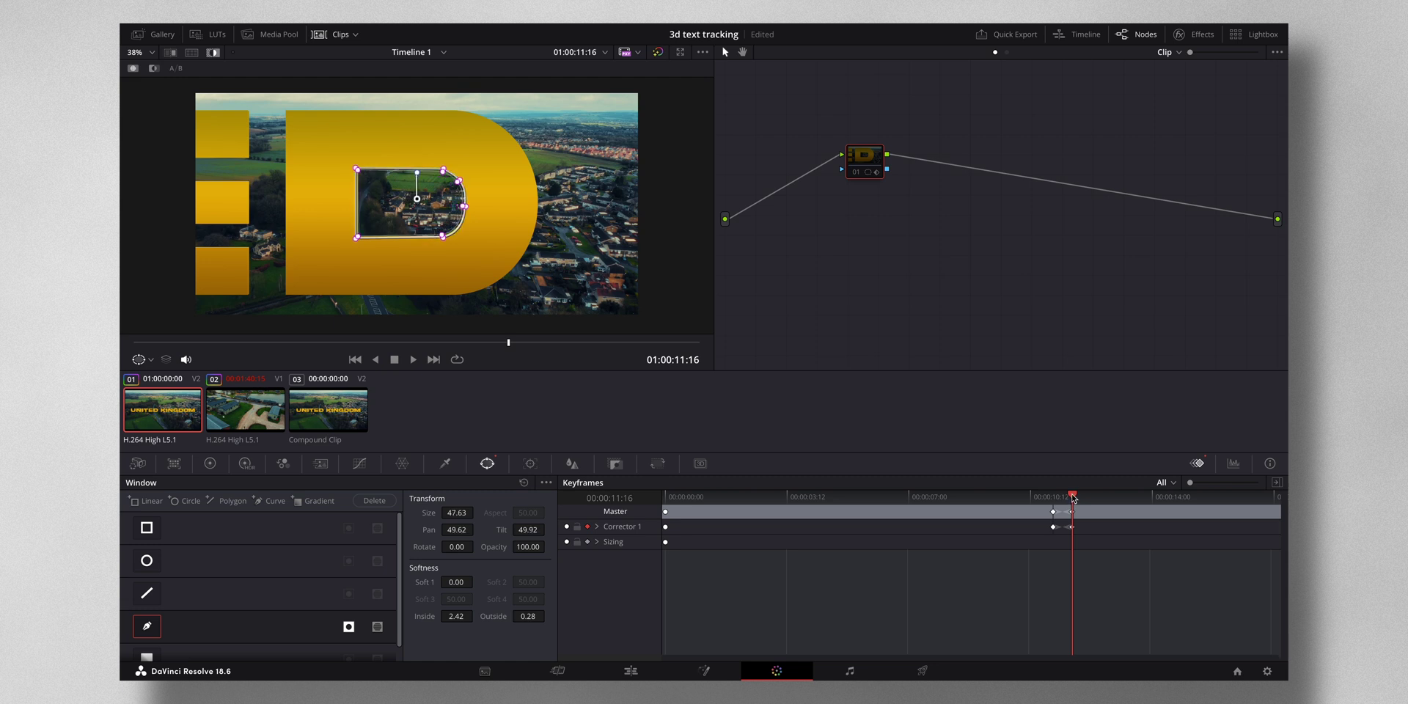
At 01:00:12:08, set the window's size to 53.45 and fit it to the D's opening at Pan 50.97, Tilt 50.18
mouse_move(1072, 497)
left_mouse_down()
mouse_move(1112, 499)
mouse_move(1099, 504)
left_mouse_up()
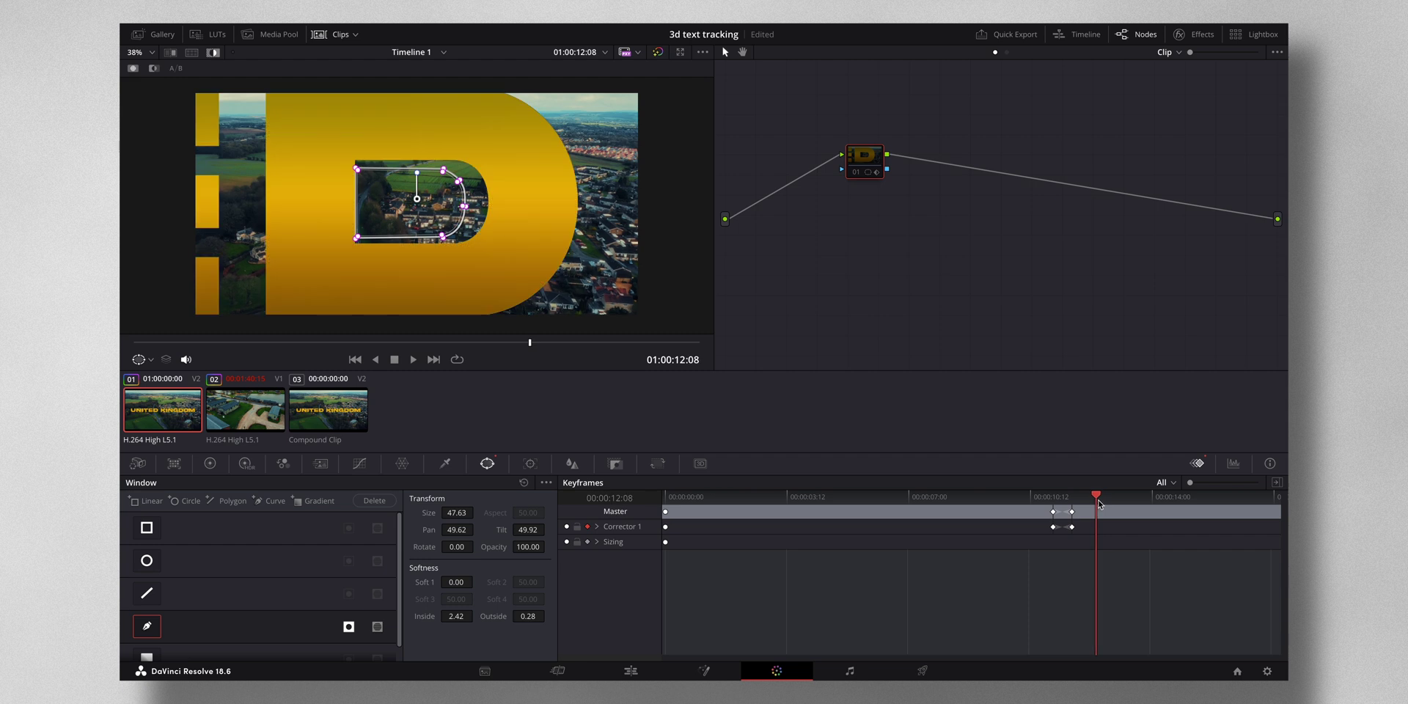
left_click_drag(1098, 504, 1096, 503)
mouse_move(457, 512)
left_mouse_down()
mouse_move(478, 513)
mouse_move(458, 513)
left_mouse_up()
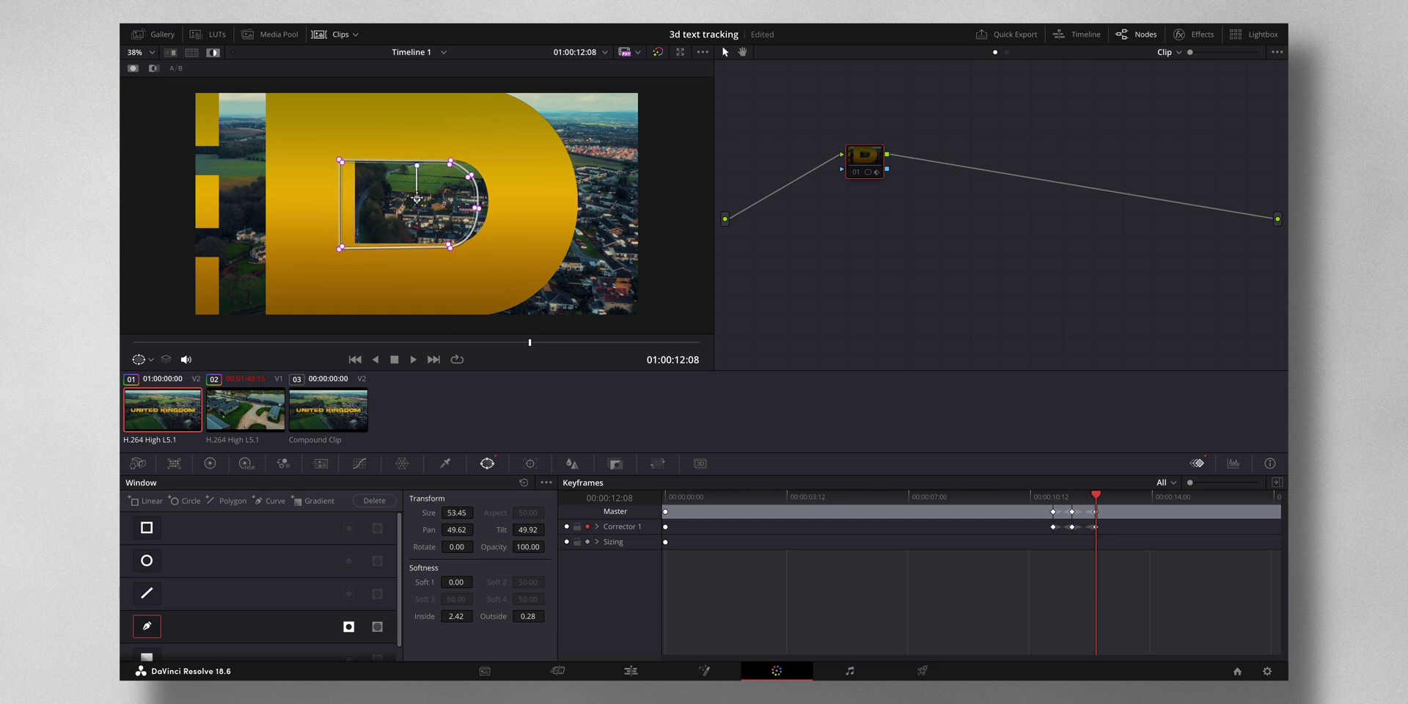
left_click_drag(416, 198, 427, 196)
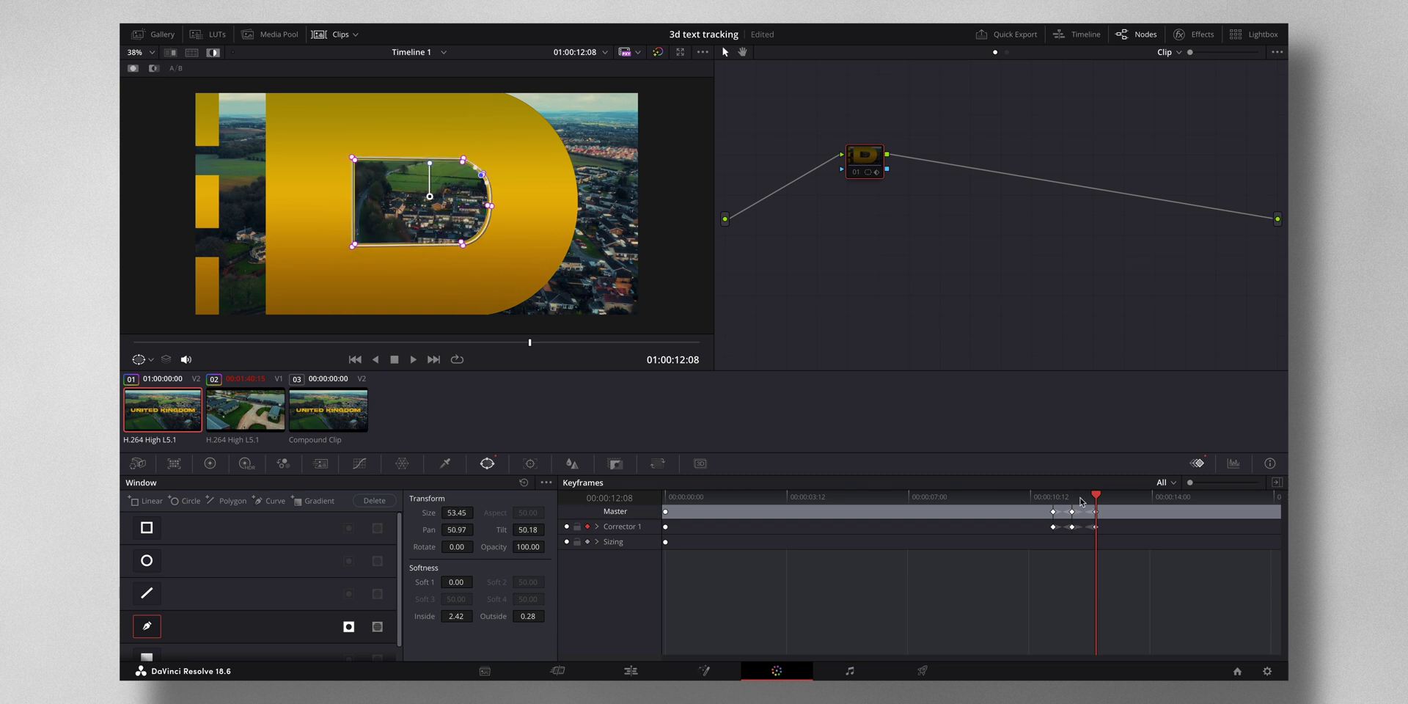
Shrink and reposition the window over the D's opening at a frame shortly before 01:00:11:03 and, with size 9.31, at 01:00:08:06
left_click_drag(1095, 496, 1033, 497)
left_click_drag(457, 512, 429, 513)
left_click_drag(408, 200, 400, 201)
left_click_drag(1031, 496, 955, 495)
left_click_drag(457, 513, 440, 512)
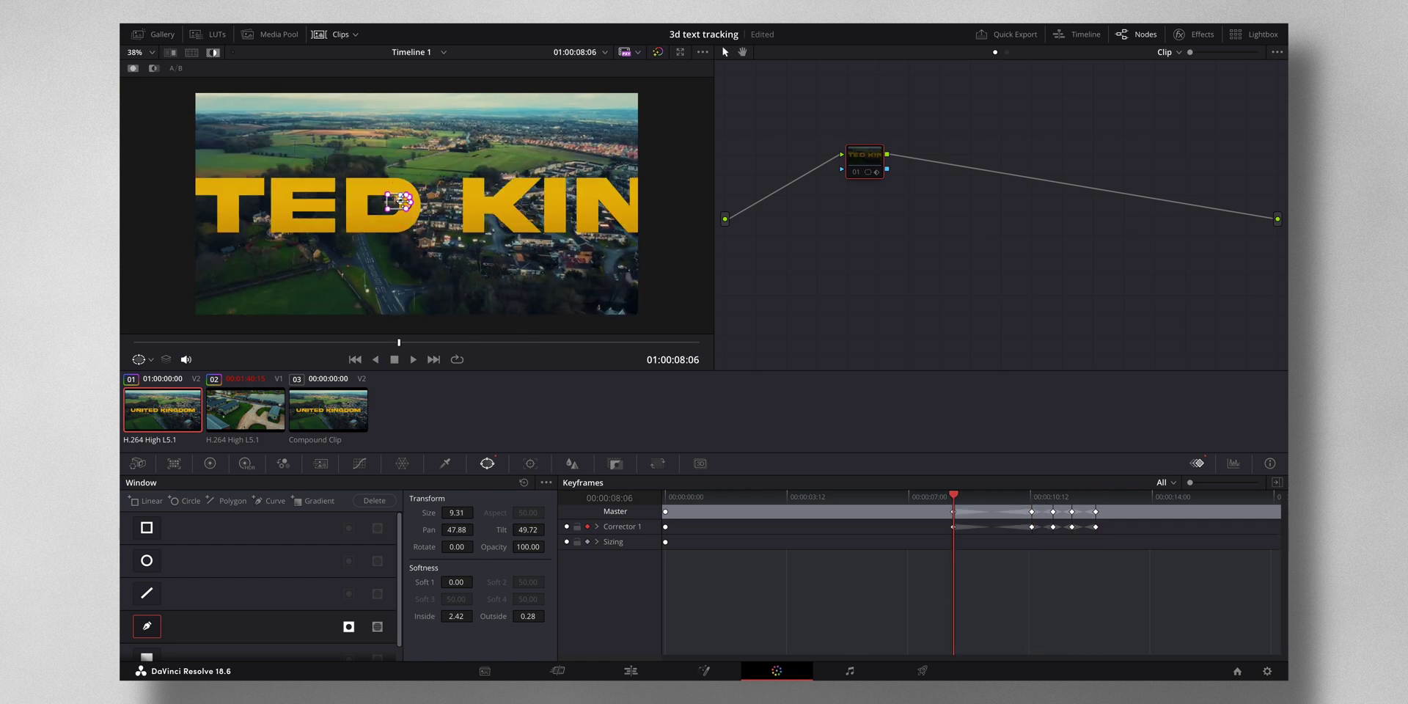
left_click_drag(400, 201, 385, 204)
At 01:00:04:16, shrink the window further and align it closely with the D's opening
left_click_drag(954, 496, 766, 416)
left_click_drag(457, 513, 446, 512)
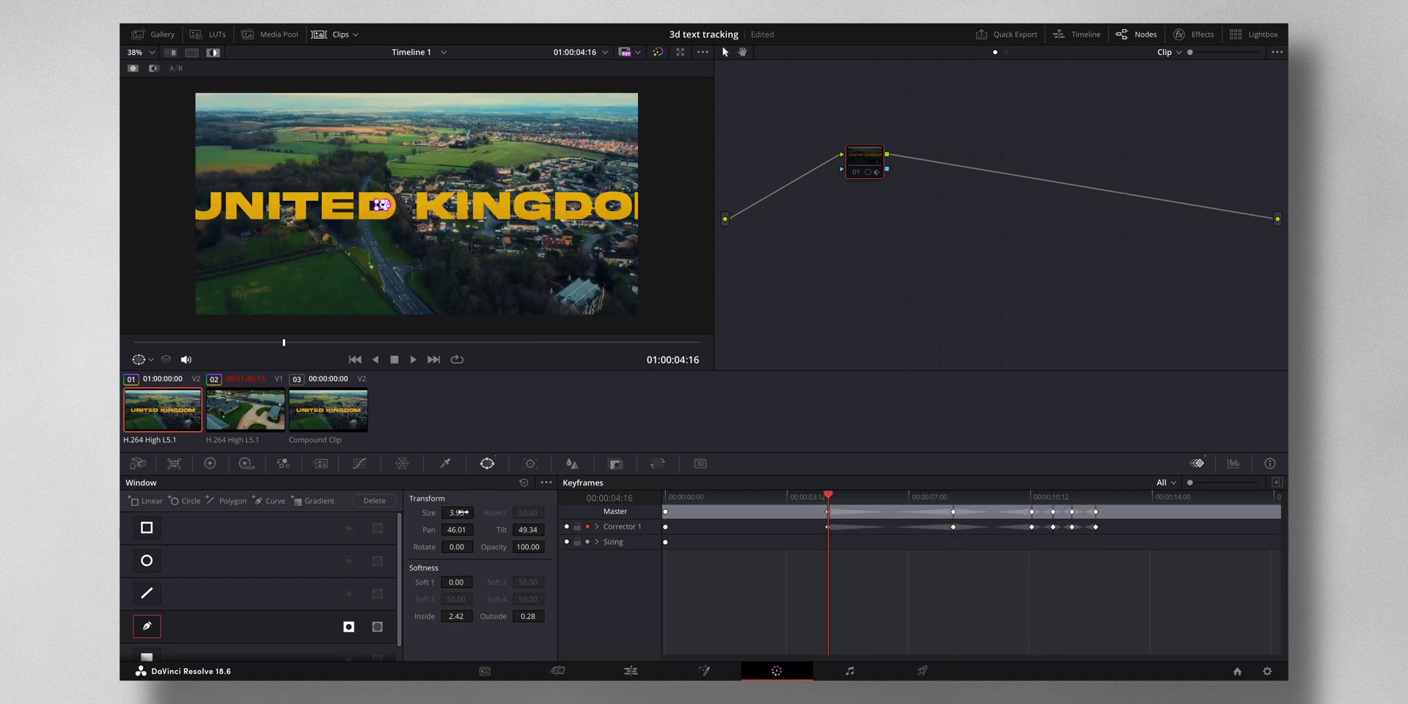
left_click_drag(385, 204, 378, 205)
scroll(379, 204, "up", 5)
left_click_drag(264, 205, 266, 203)
At the clip's first frame, 01:00:00:00, set the window's size to 3.23 and centre it on the D's opening
left_click_drag(828, 496, 662, 499)
left_click_drag(457, 512, 448, 512)
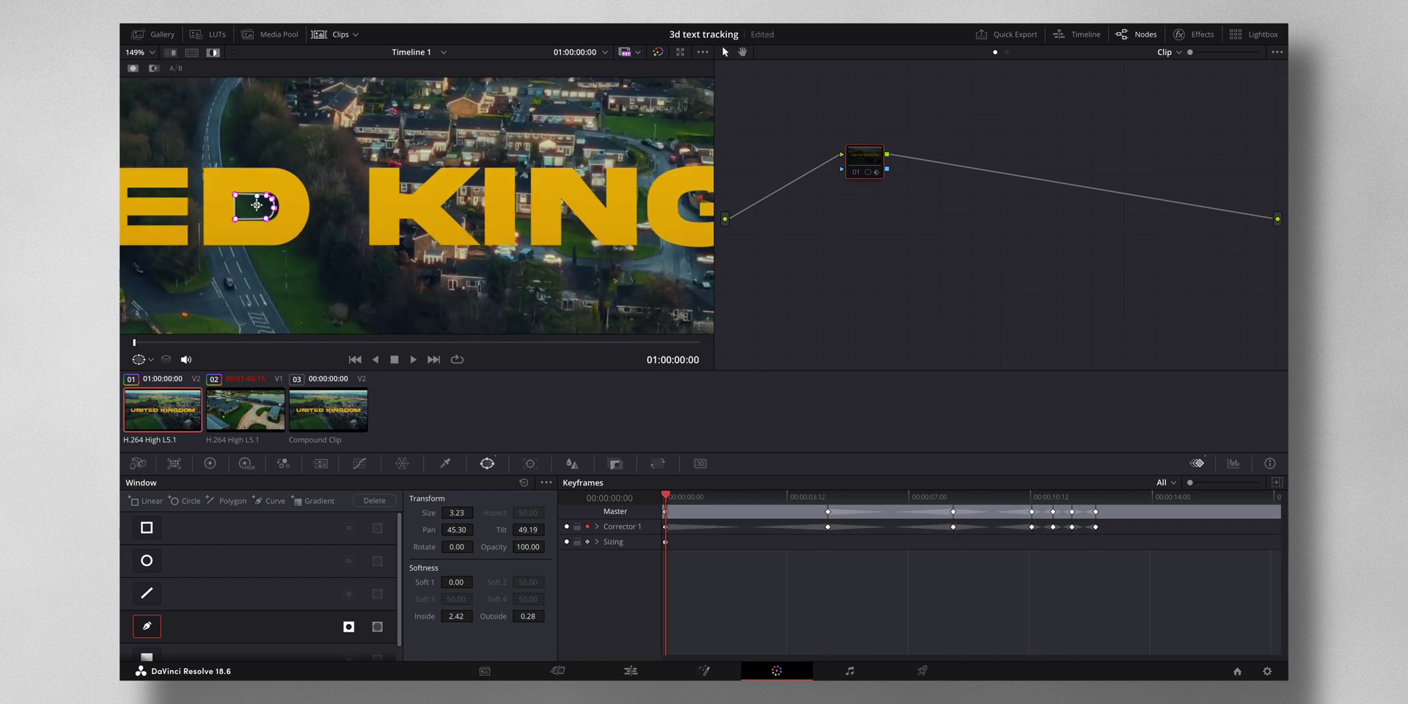
left_click_drag(266, 204, 261, 204)
Play back the window animation and correct the drift at 01:00:09:08 by setting the size to 17.31 and realigning it with the D's opening
key("space")
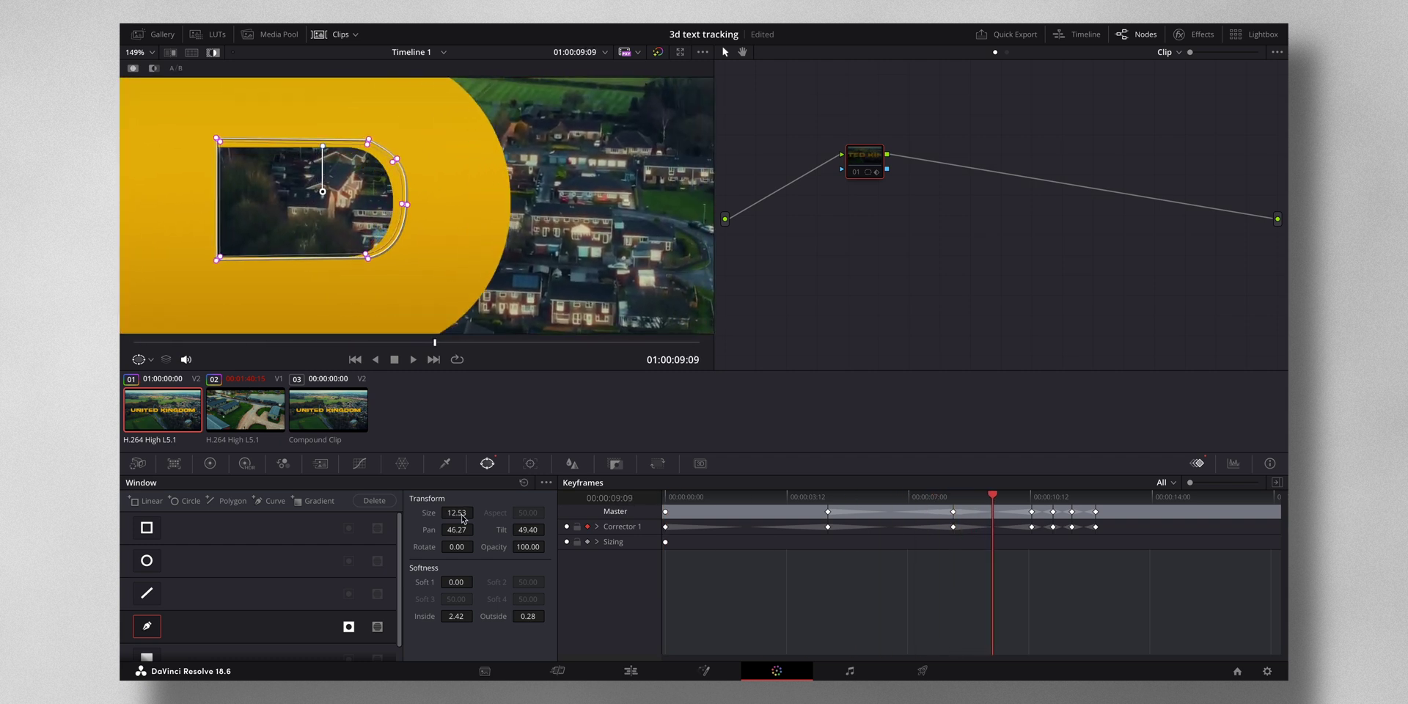
key("Left")
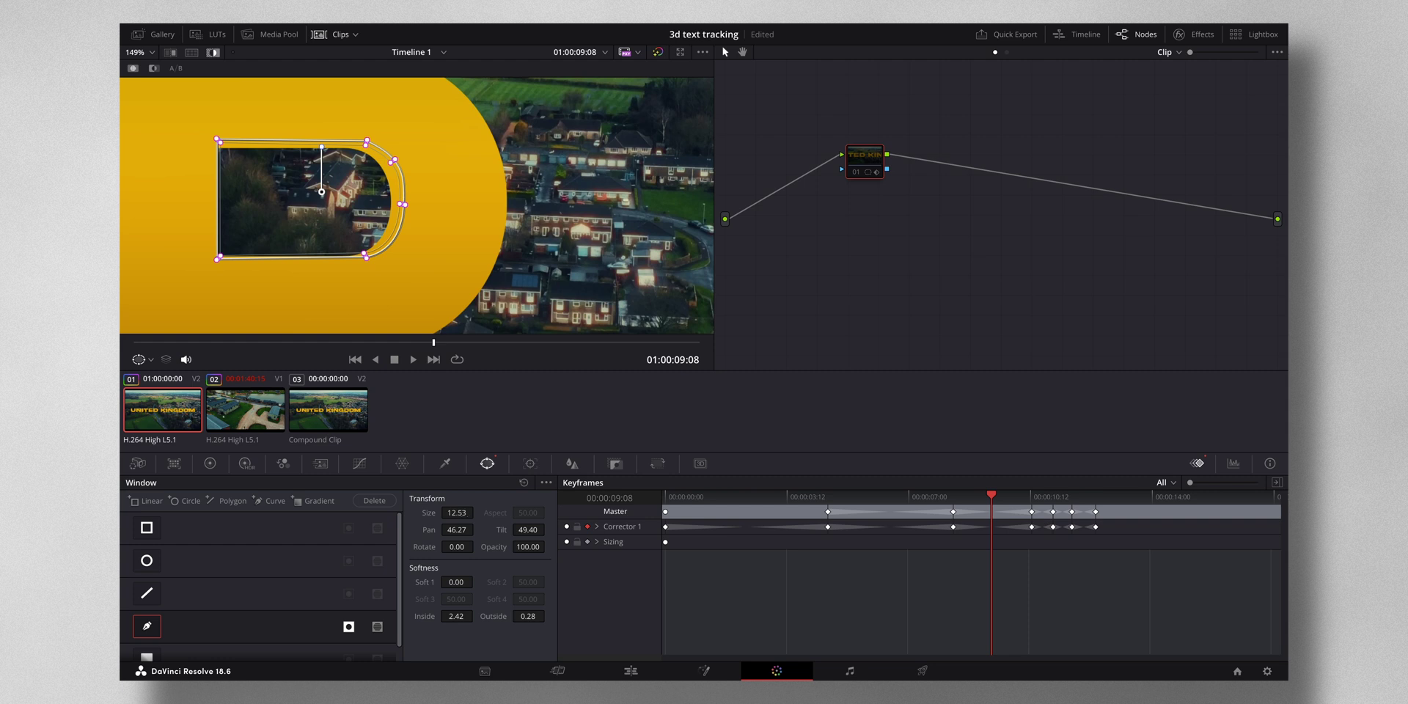
left_click_drag(457, 513, 521, 513)
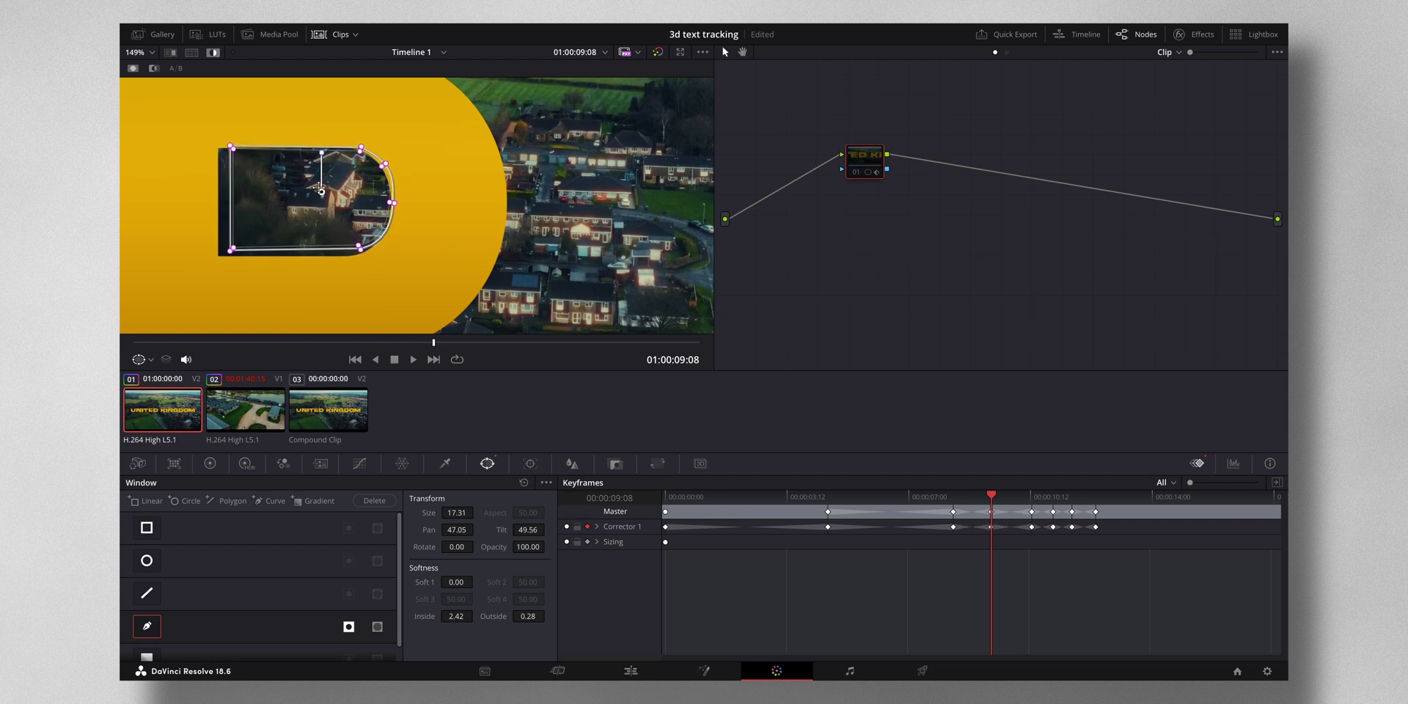
left_click_drag(322, 190, 318, 189)
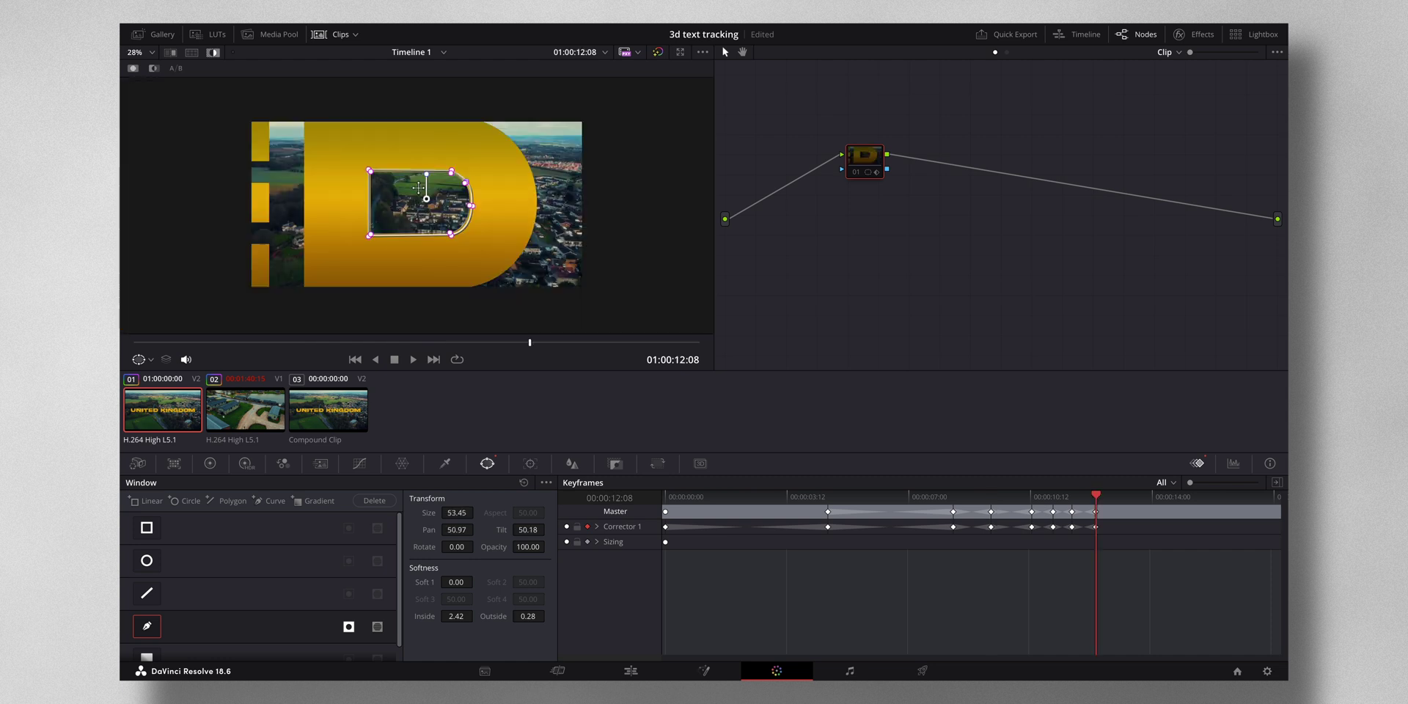
At 01:00:12:09, set the window's size to 100.00 and pull its curved-side points outward so the outline encloses the whole frame
key("Right")
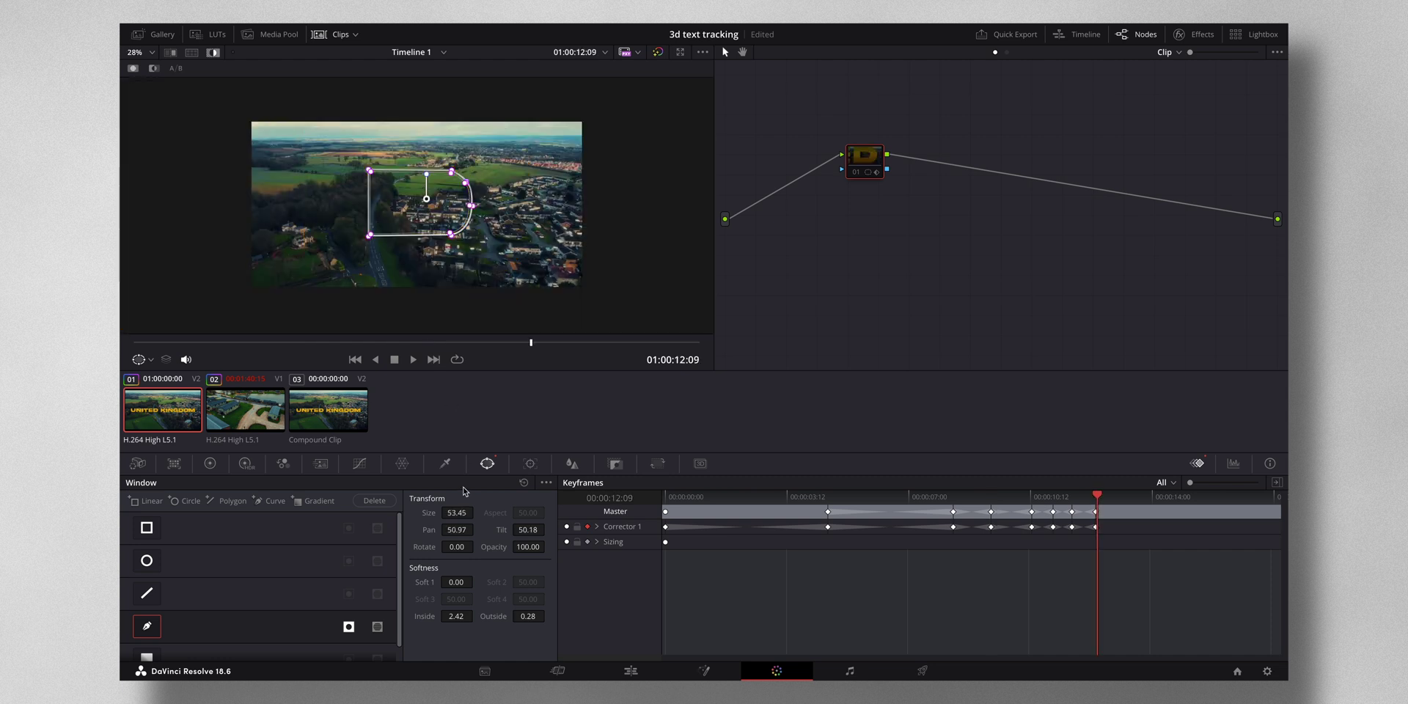
left_click_drag(452, 512, 478, 512)
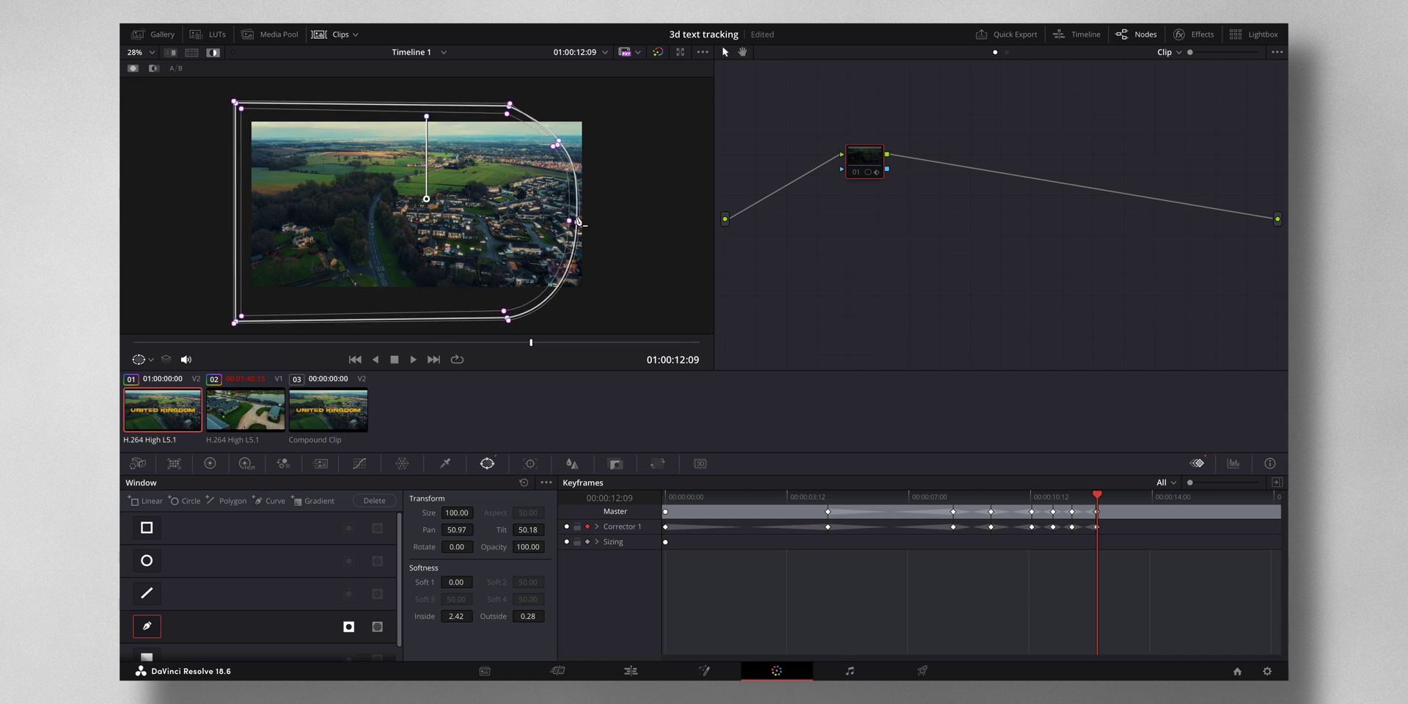
left_click_drag(578, 225, 755, 224)
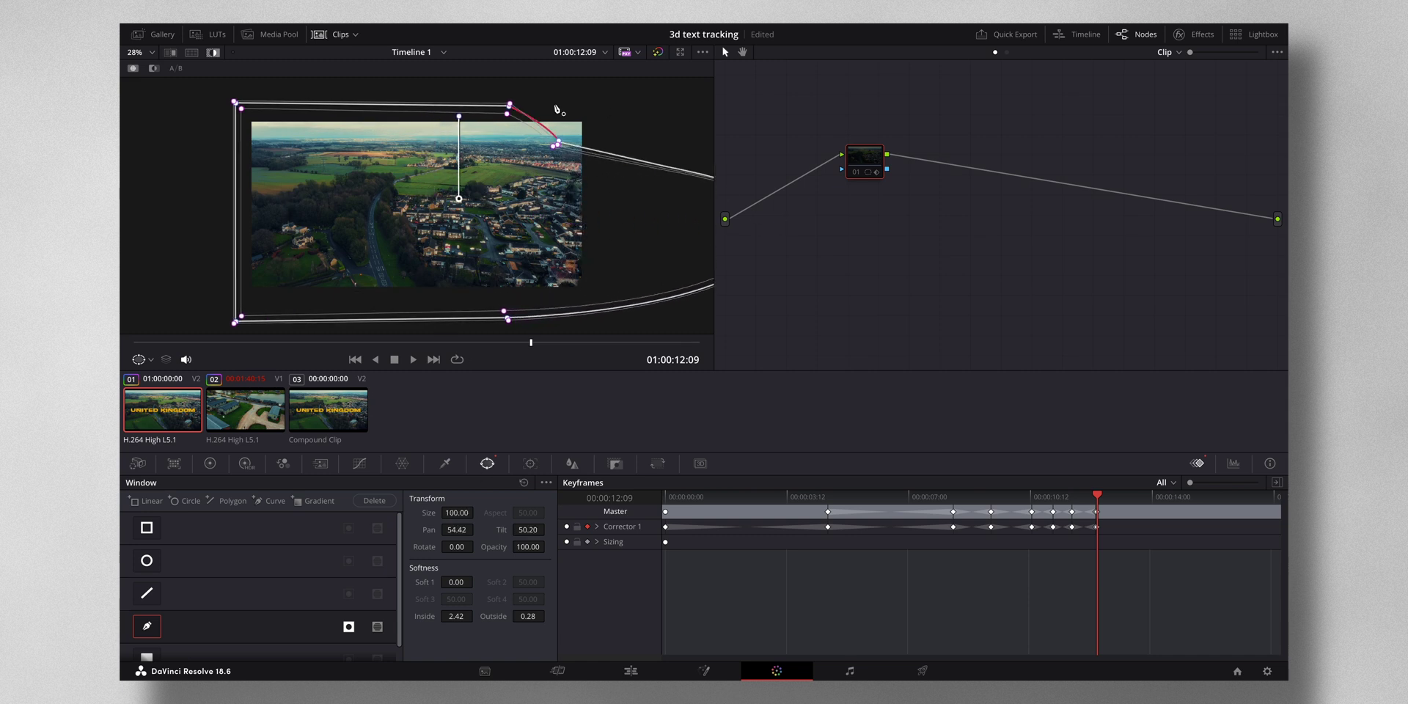
left_click_drag(559, 148, 608, 91)
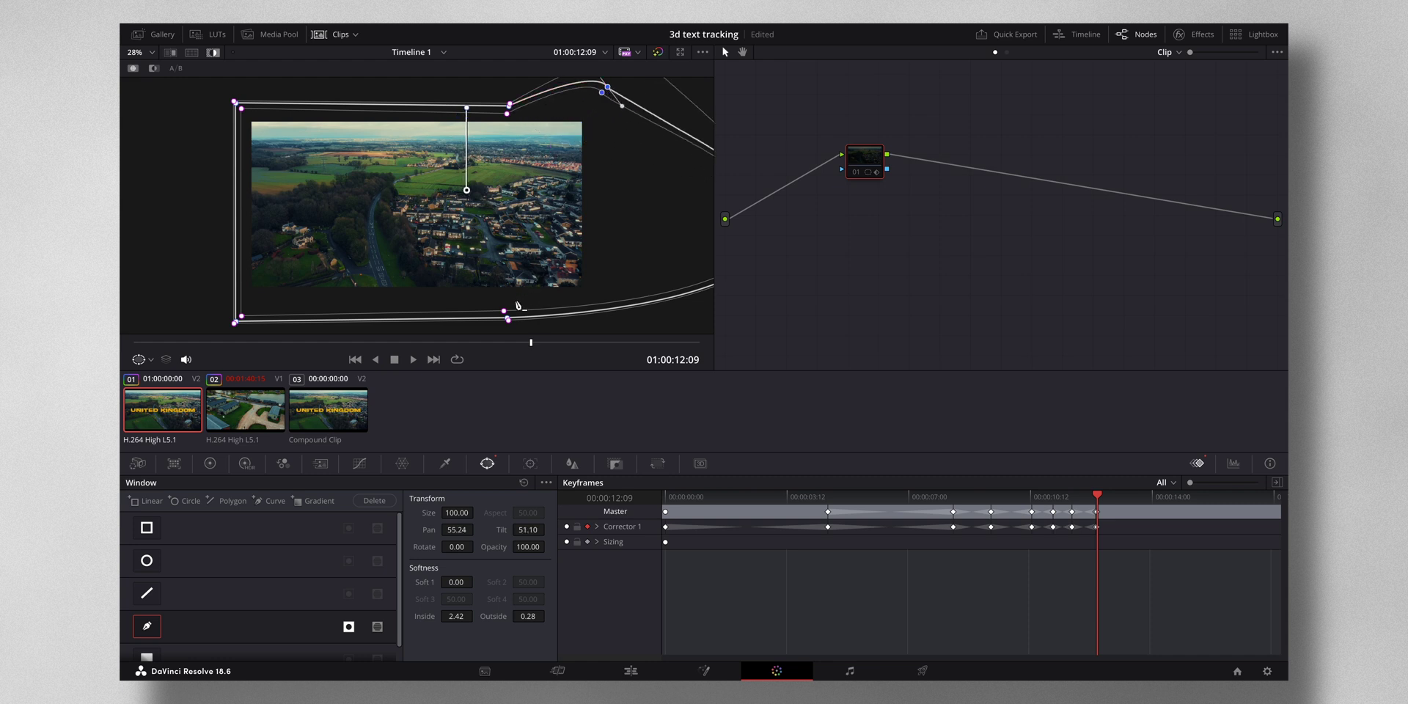
Add an alpha output to the node graph, connect the corrector node's alpha to it, and turn off the highlight view
left_click(389, 343)
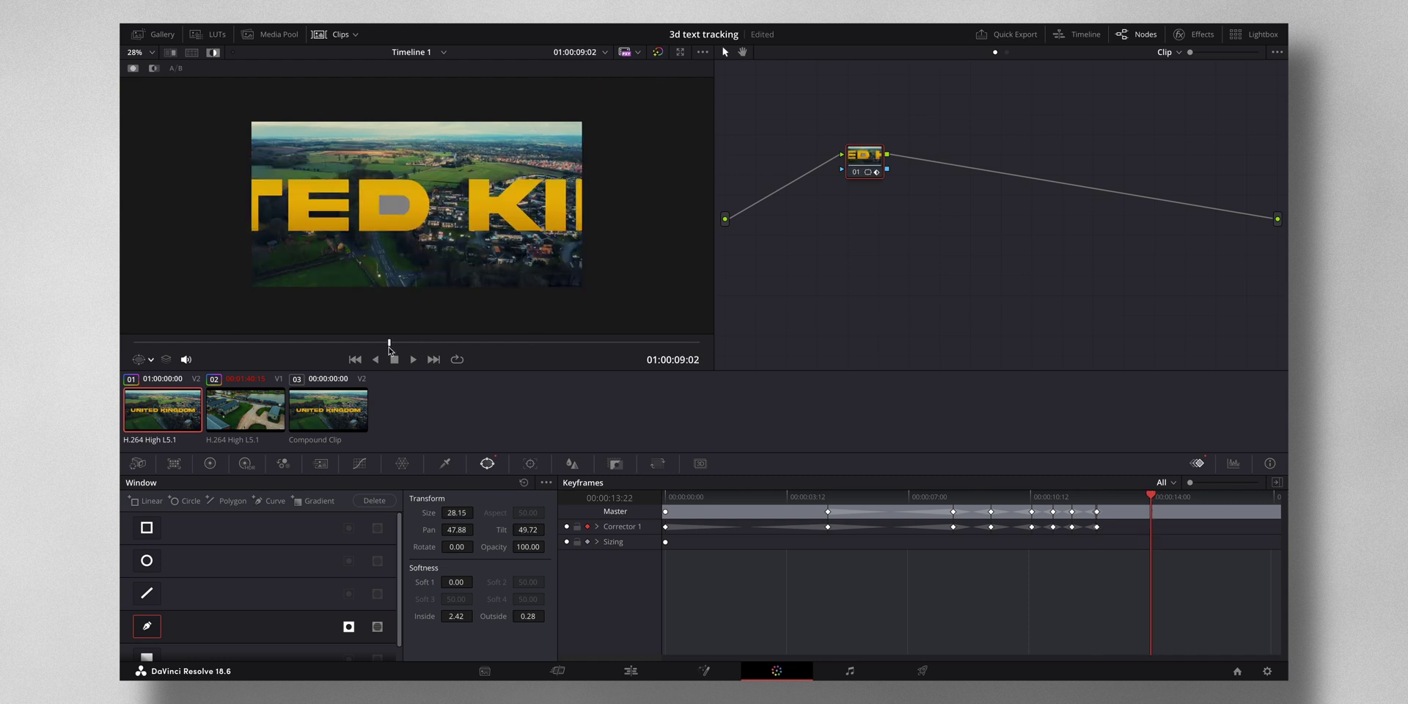
right_click(819, 228)
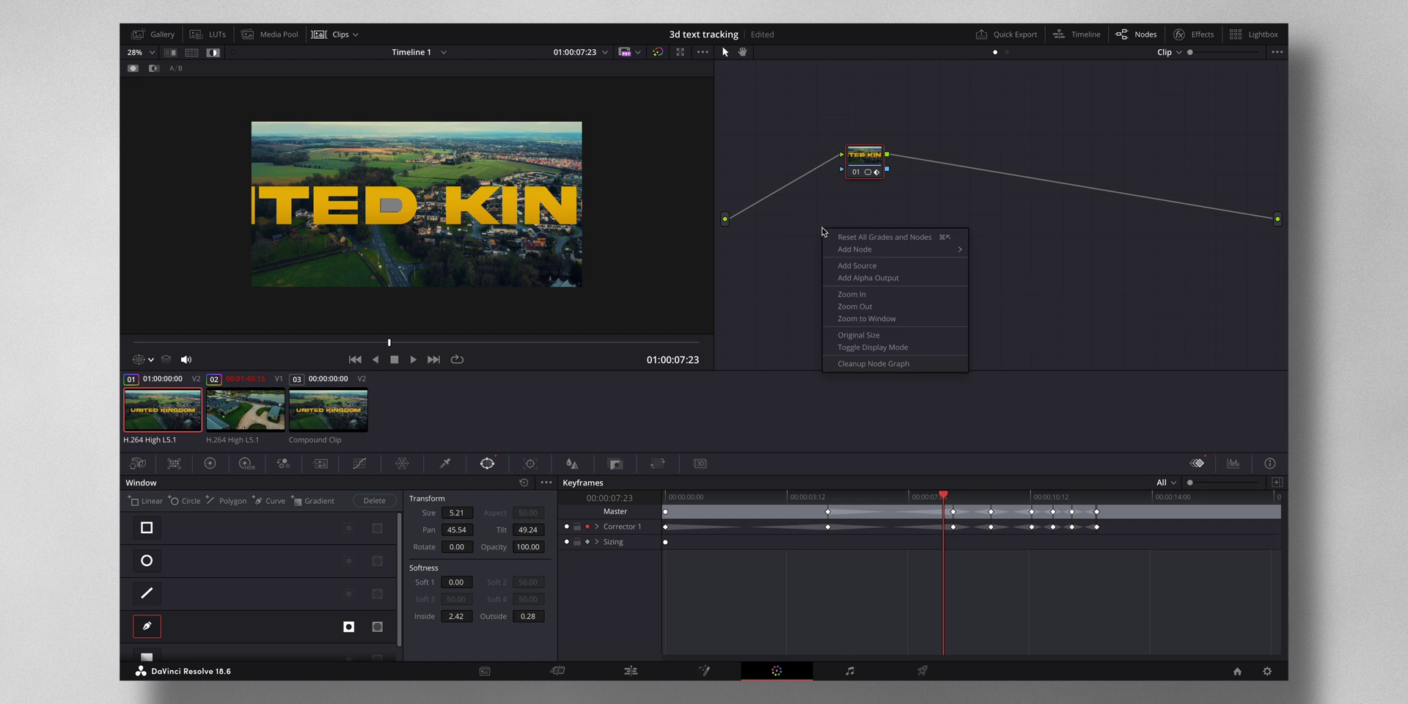
left_click(863, 279)
left_click_drag(887, 172, 1213, 231)
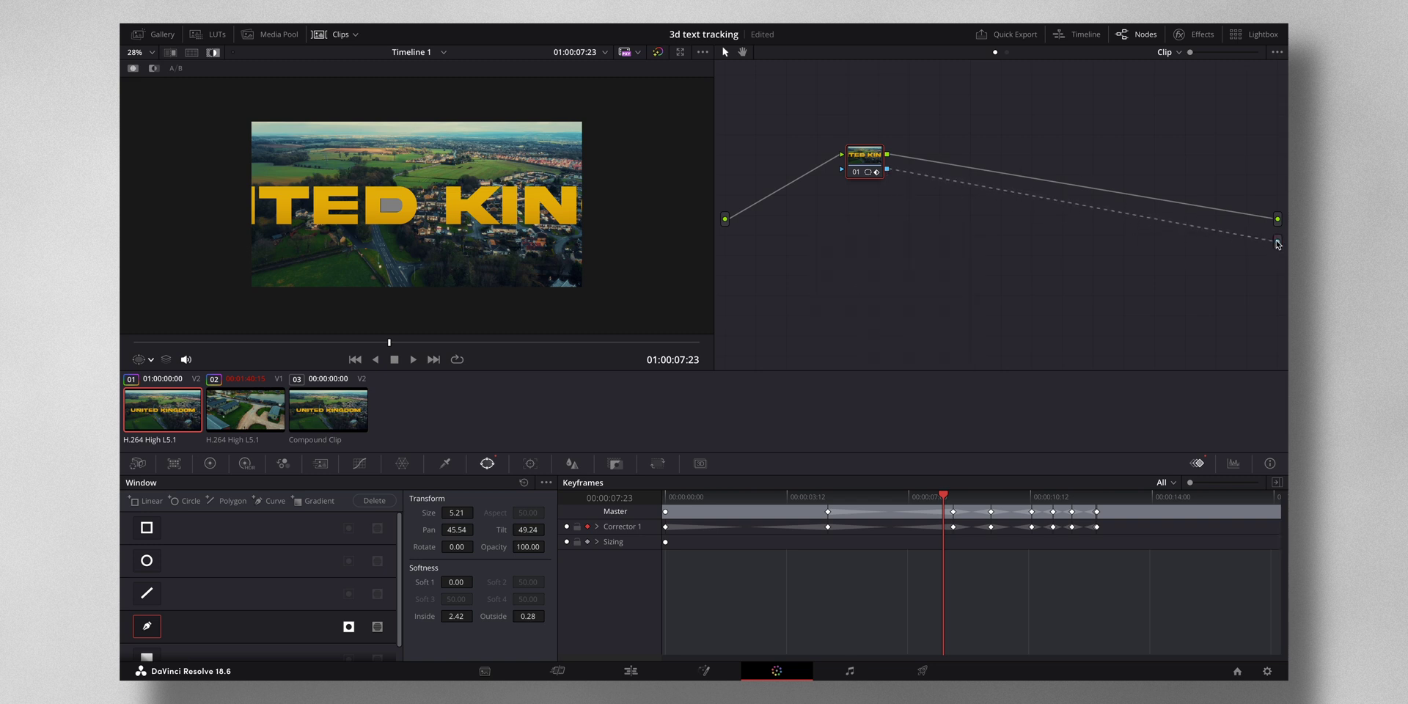
left_click(214, 53)
left_click(214, 55)
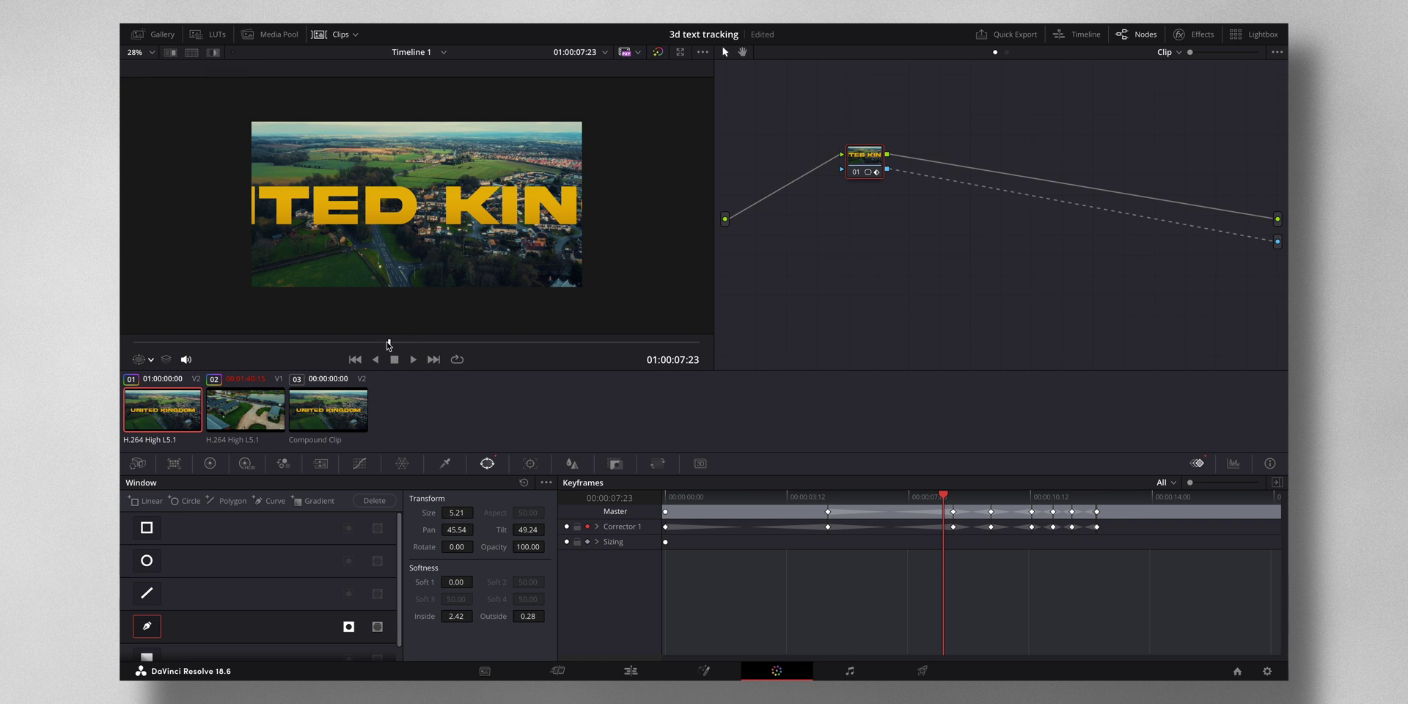